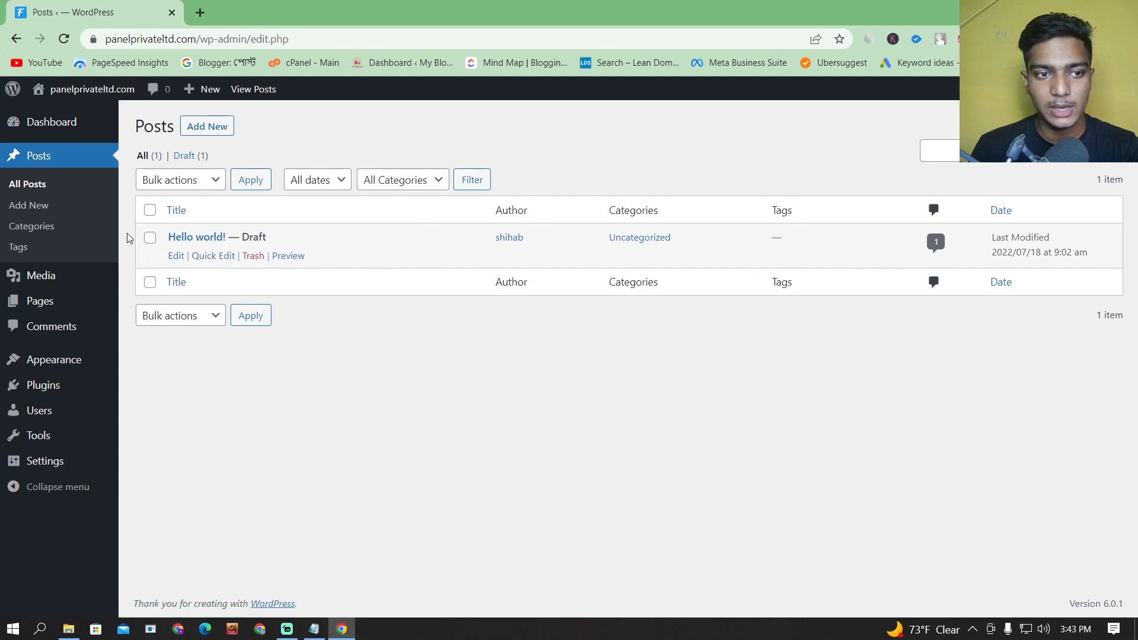
- Move the "Hello world!" draft post to the trash
{"action": "left_click", "coordinate": [149, 237]}
{"action": "left_click", "coordinate": [172, 180]}
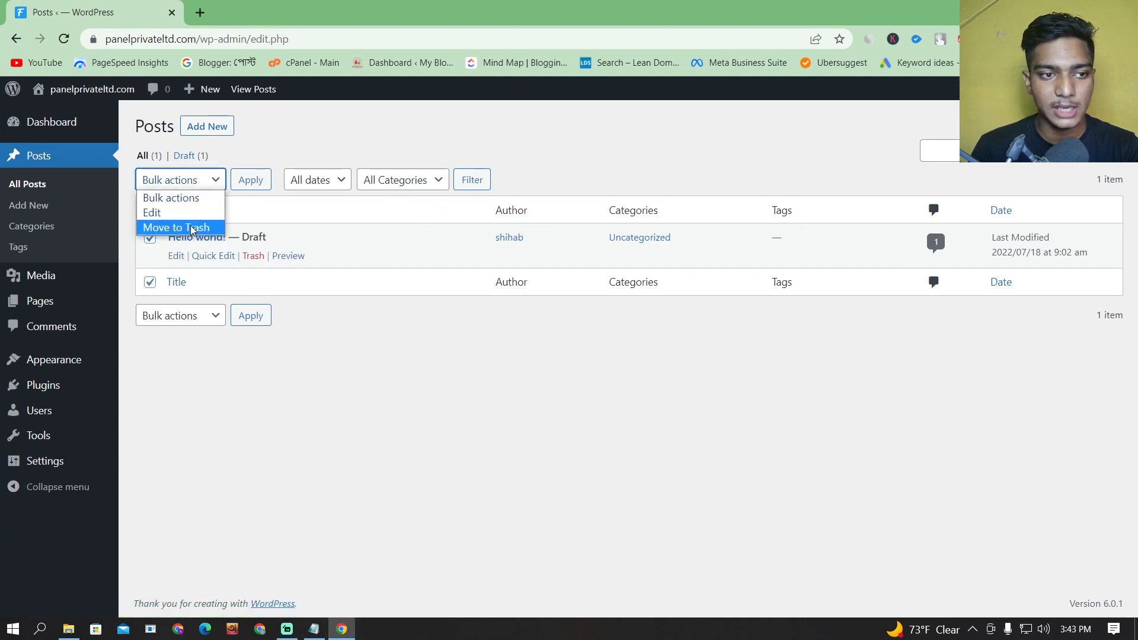
{"action": "left_click", "coordinate": [172, 226]}
{"action": "left_click", "coordinate": [251, 179]}
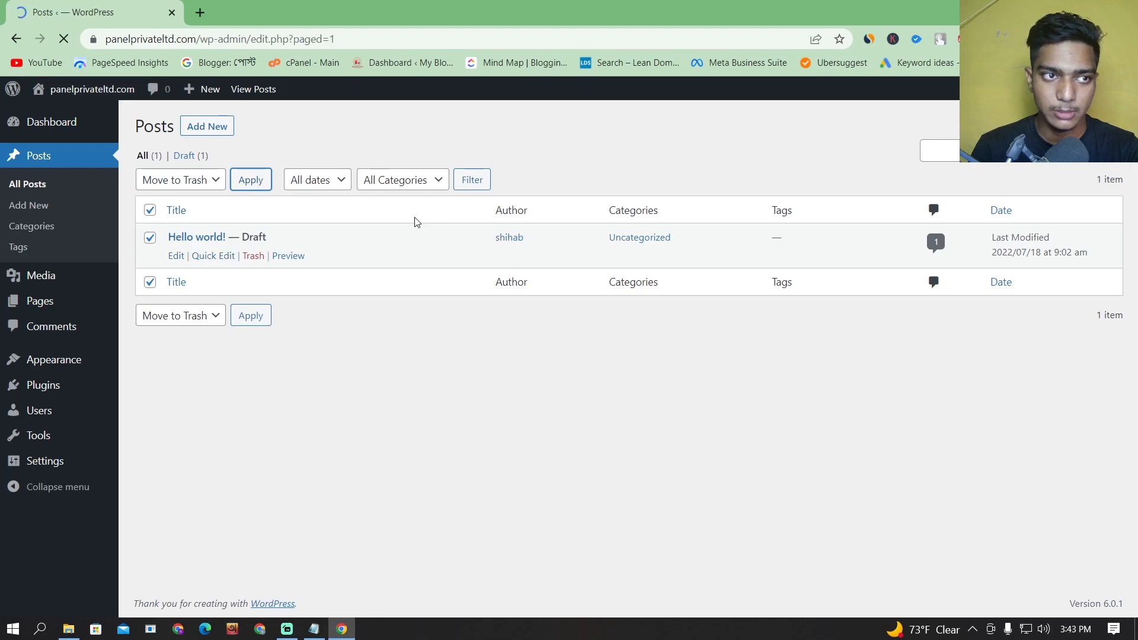
- Open allsimofferbd.com in a new browser tab and bring up its Bangladesh Vs West Indies Live Streaming Today article
{"action": "left_click", "coordinate": [200, 12]}
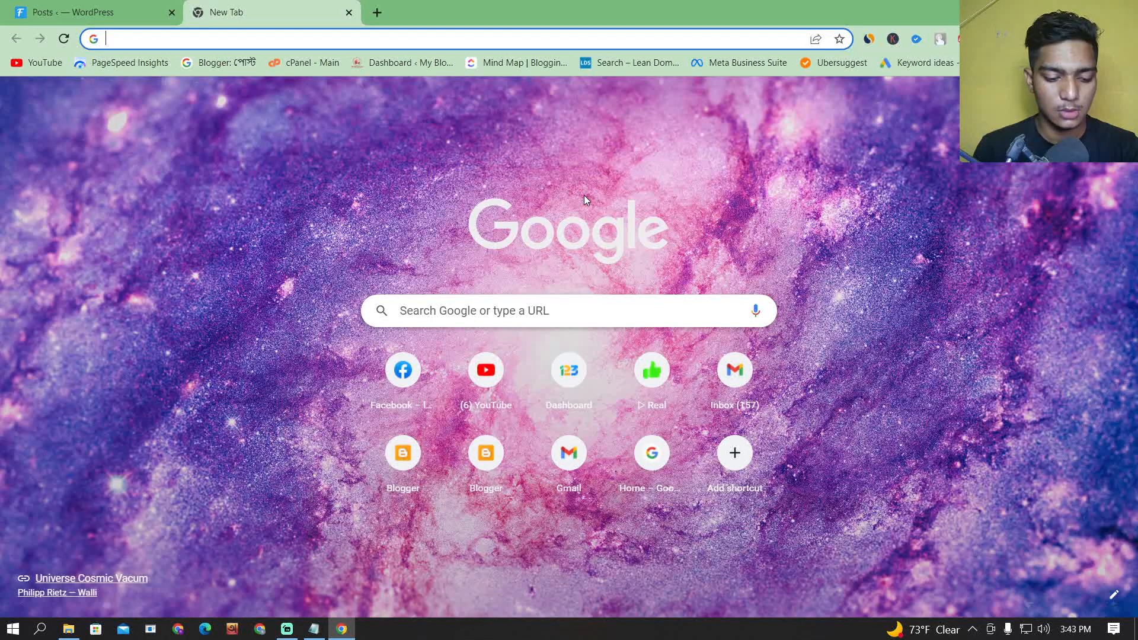
{"action": "type", "text": "allsimof"}
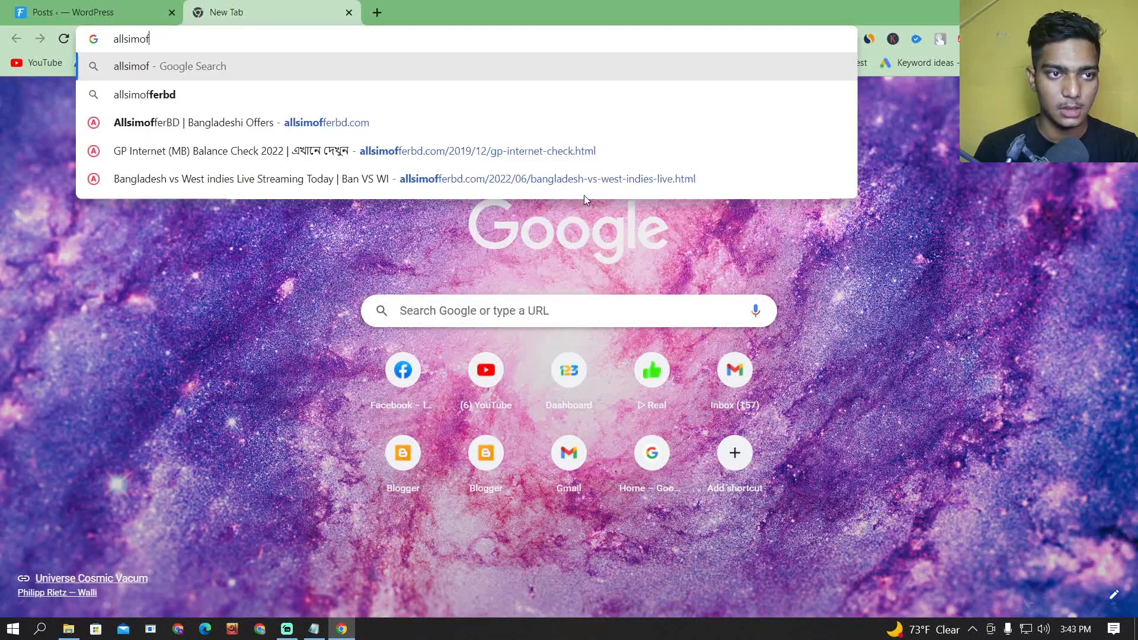
{"action": "left_click", "coordinate": [178, 95]}
{"action": "left_click", "coordinate": [296, 239]}
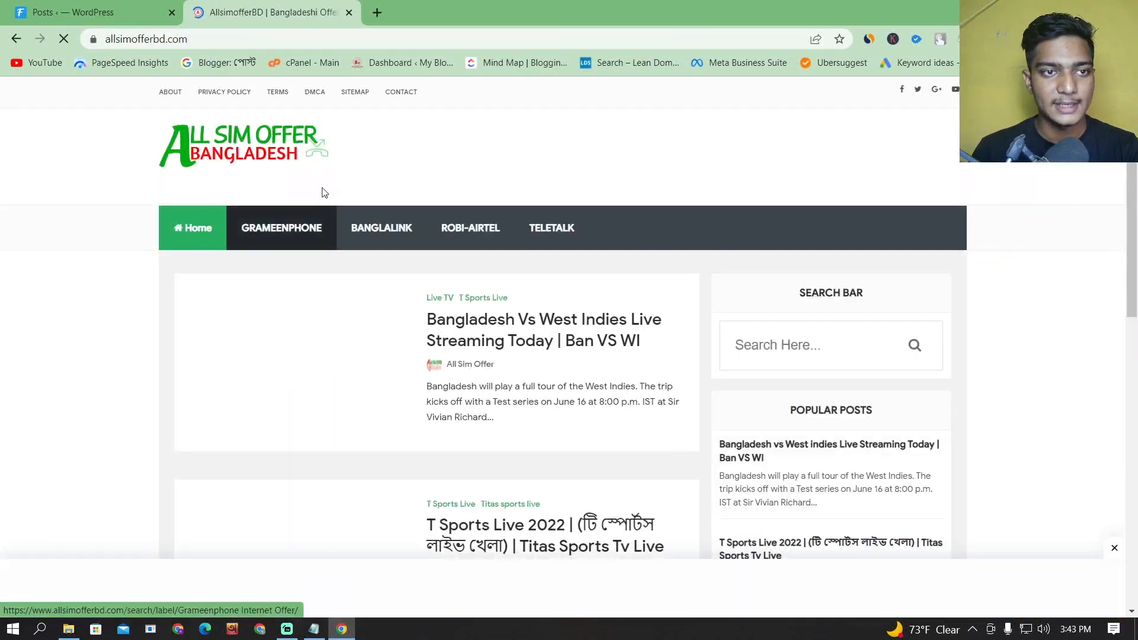
{"action": "scroll", "coordinate": [533, 343], "scroll_direction": "down", "scroll_amount": 2}
{"action": "left_click", "coordinate": [516, 194]}
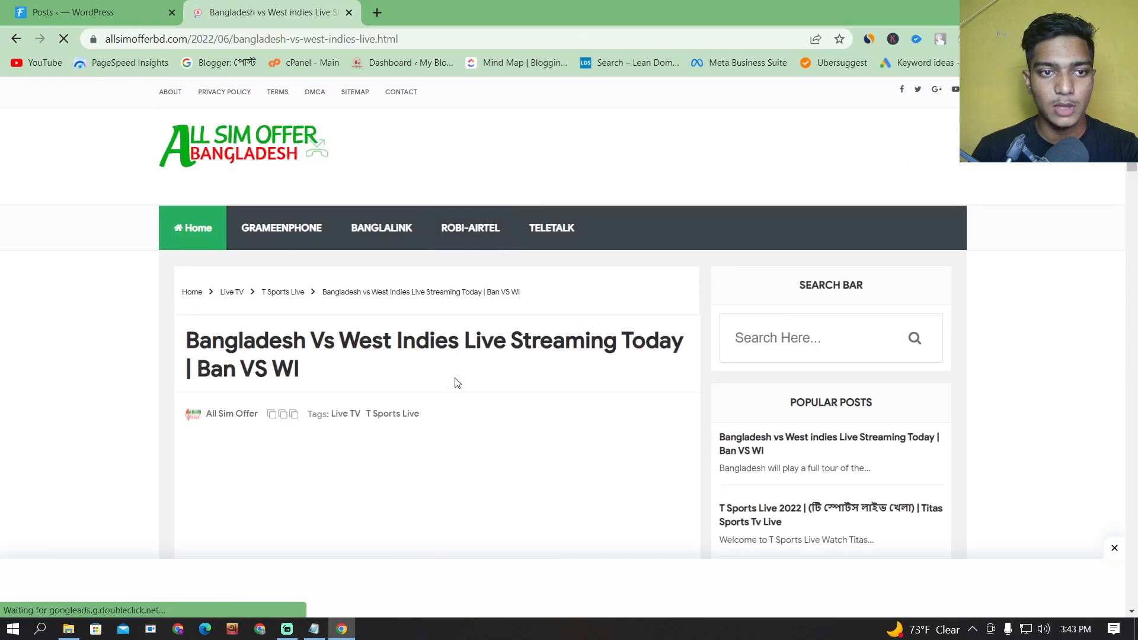
{"action": "scroll", "coordinate": [515, 342], "scroll_direction": "down", "scroll_amount": 5}
{"action": "scroll", "coordinate": [514, 342], "scroll_direction": "down", "scroll_amount": 5}
{"action": "scroll", "coordinate": [452, 336], "scroll_direction": "up", "scroll_amount": 12}
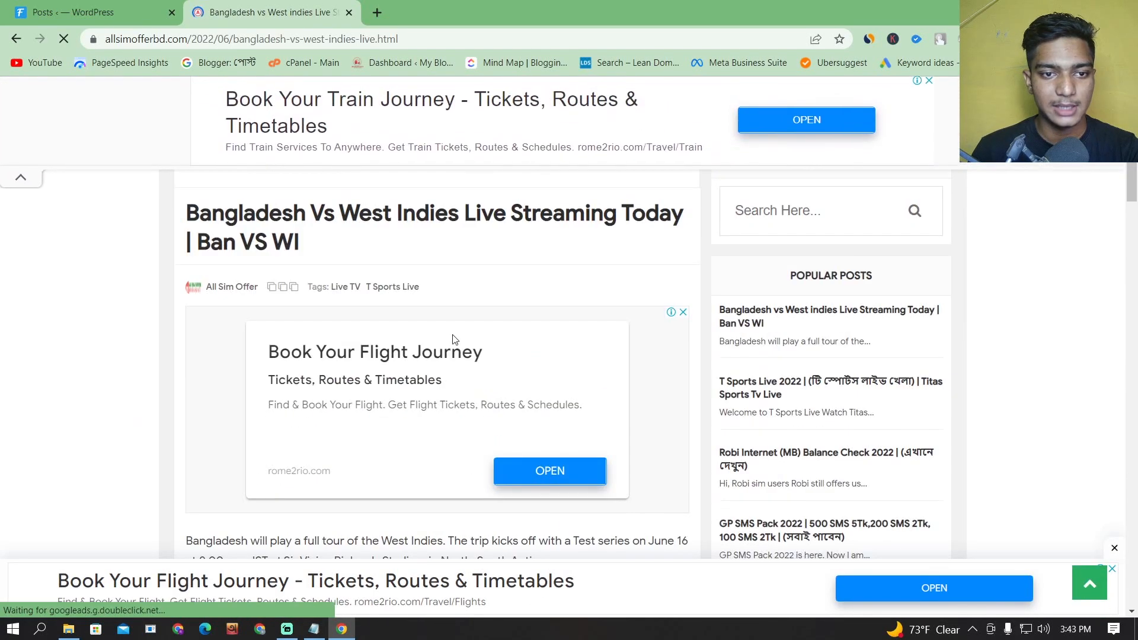
- Start a new WordPress post and copy the article's title "Bangladesh Vs West Indies Live Streaming Today | Ban VS WI" into its title
{"action": "left_click", "coordinate": [55, 7]}
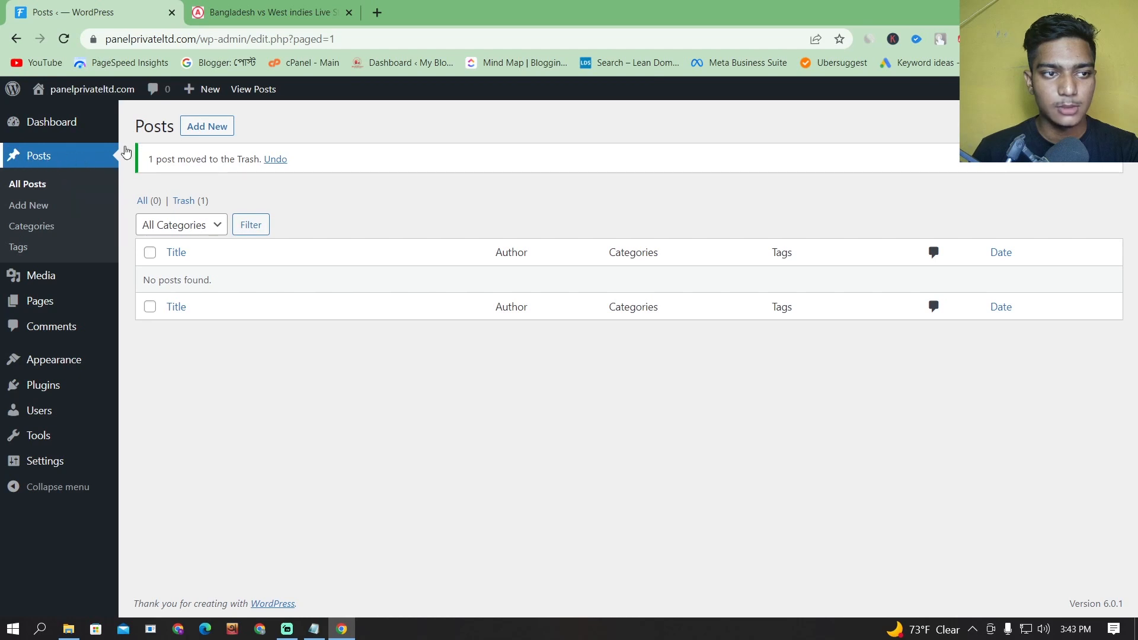
{"action": "left_click", "coordinate": [203, 131]}
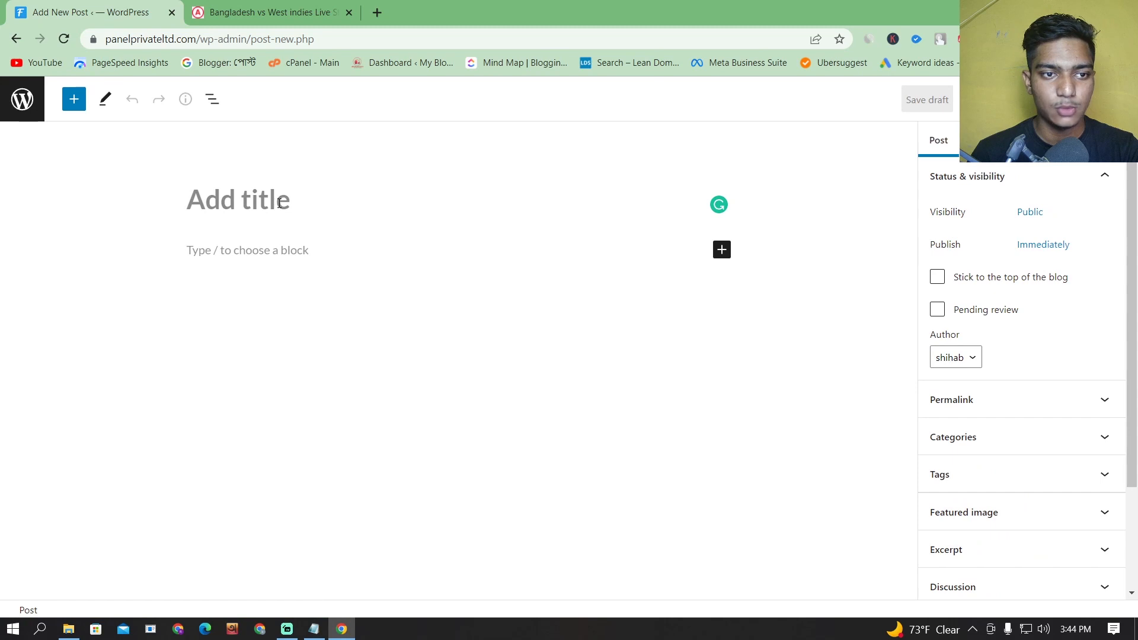
{"action": "key", "text": "ctrl+Tab"}
{"action": "scroll", "coordinate": [266, 297], "scroll_direction": "down", "scroll_amount": 2}
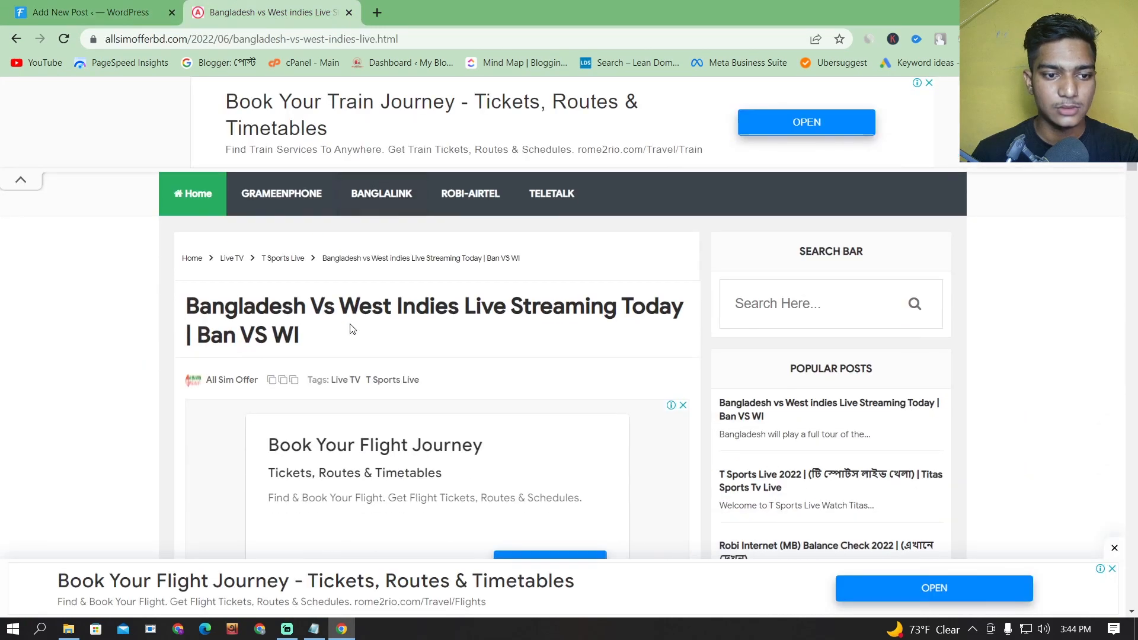
{"action": "left_click_drag", "start_coordinate": [303, 336], "coordinate": [188, 308]}
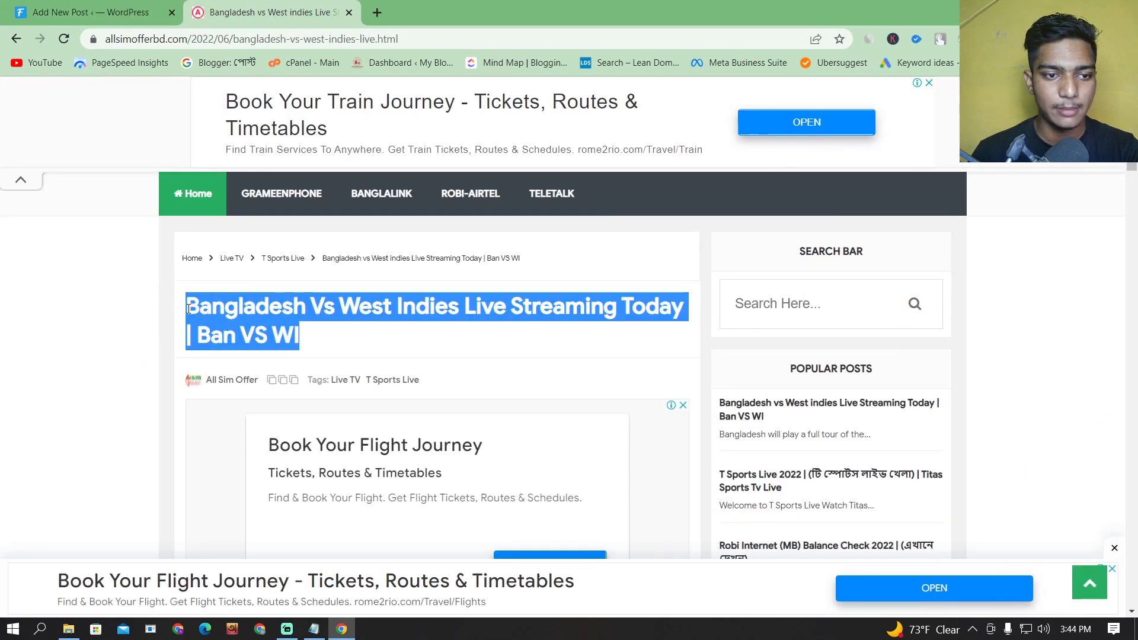
{"action": "right_click", "coordinate": [230, 307]}
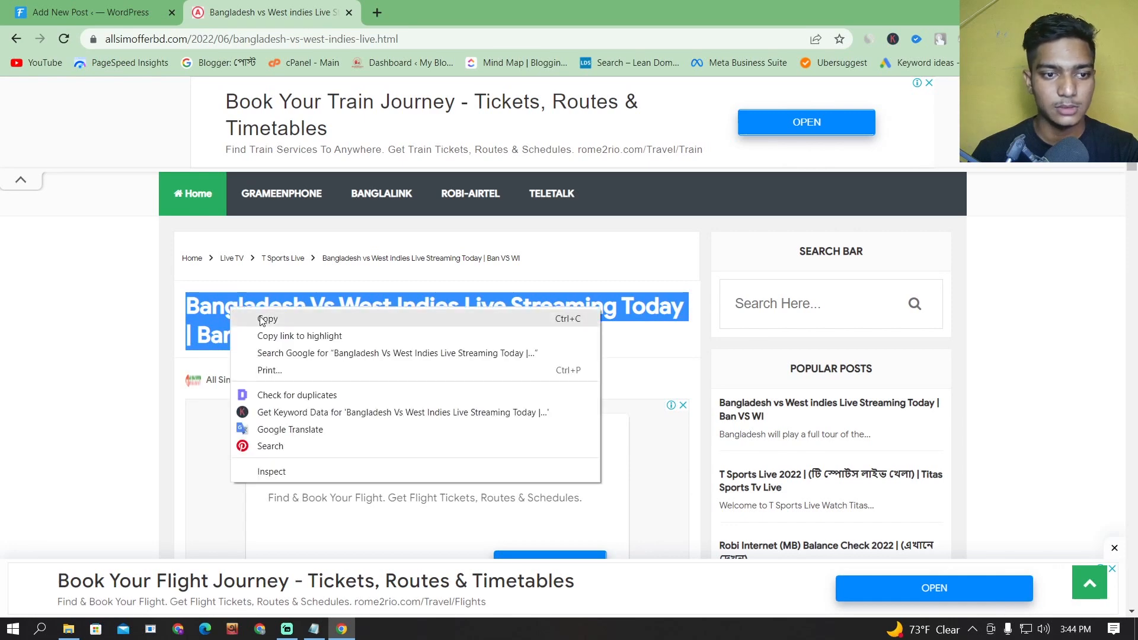
{"action": "left_click", "coordinate": [252, 314]}
{"action": "left_click", "coordinate": [131, 12]}
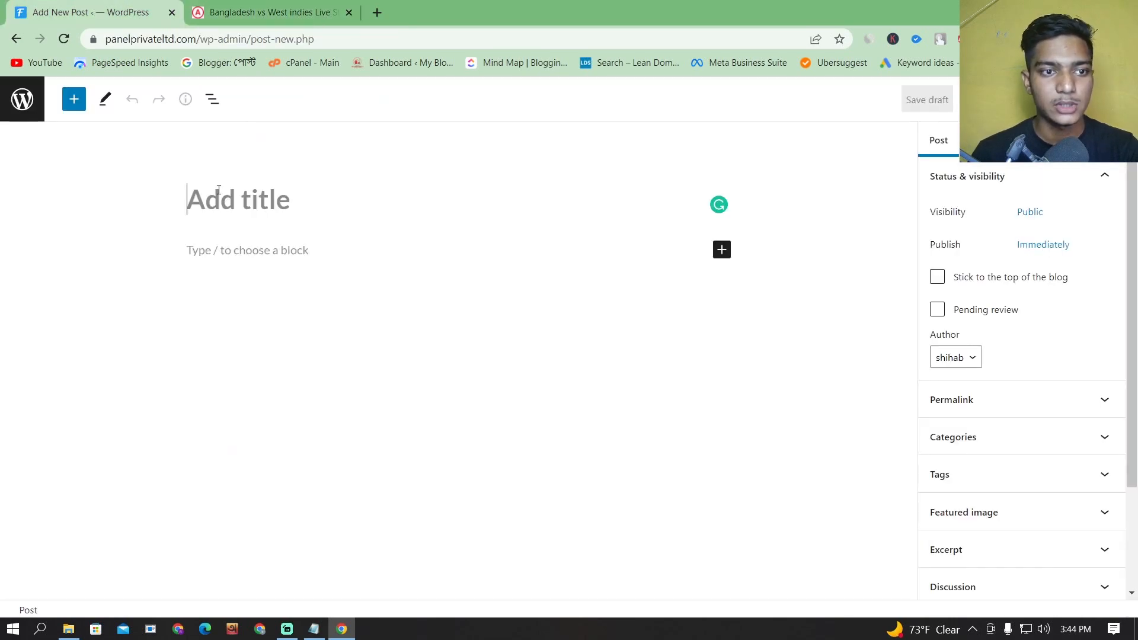
{"action": "left_click", "coordinate": [245, 214]}
{"action": "key", "text": "ctrl+v"}
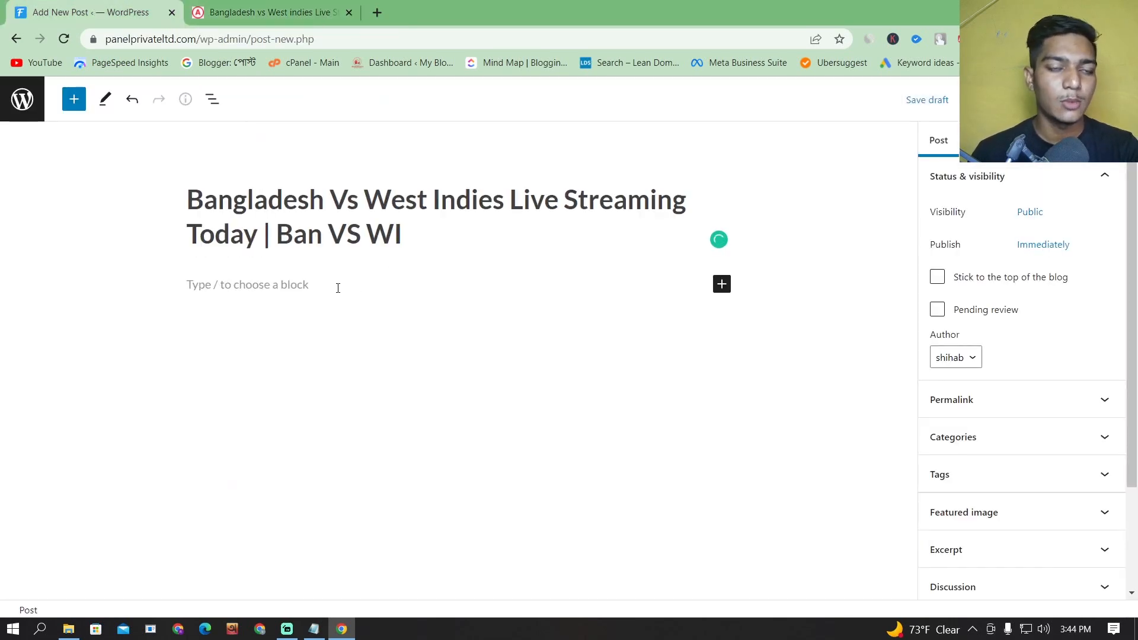
- Copy the article's opening paragraph about Bangladesh's full tour of the West Indies into the post body
{"action": "left_click", "coordinate": [327, 290]}
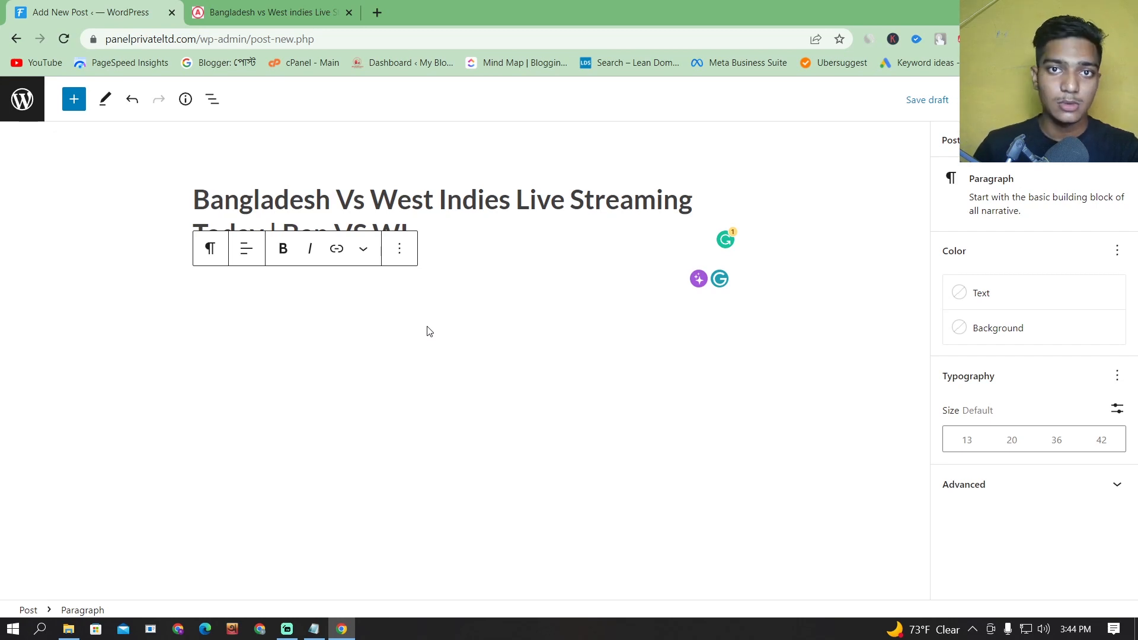
{"action": "key", "text": "ctrl+Tab"}
{"action": "scroll", "coordinate": [365, 396], "scroll_direction": "down", "scroll_amount": 5}
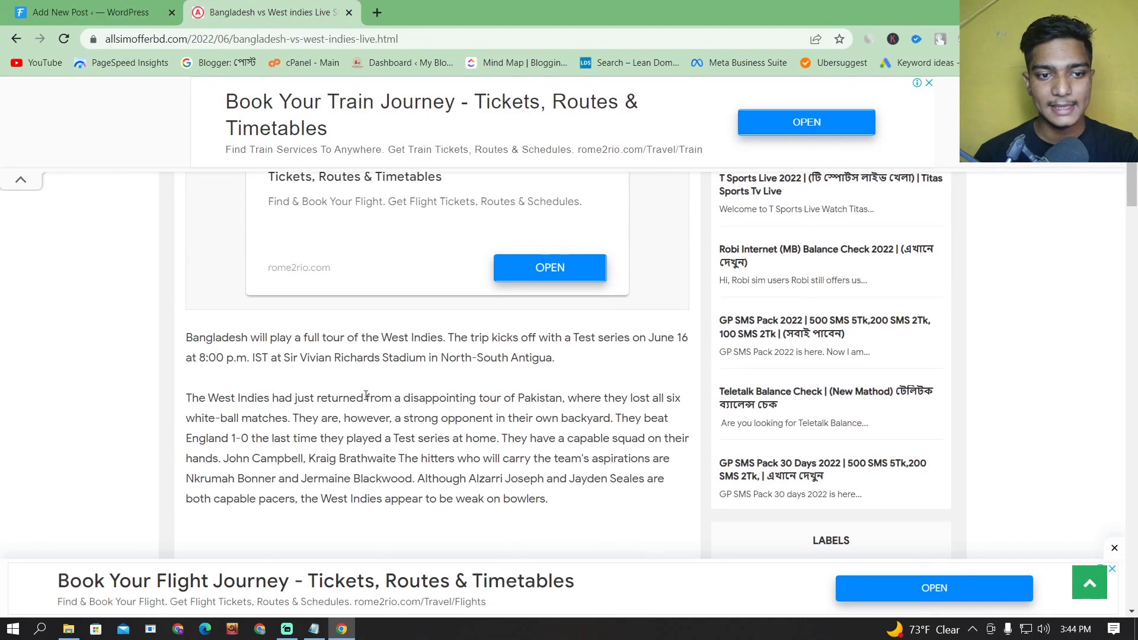
{"action": "left_click_drag", "start_coordinate": [569, 499], "coordinate": [208, 325]}
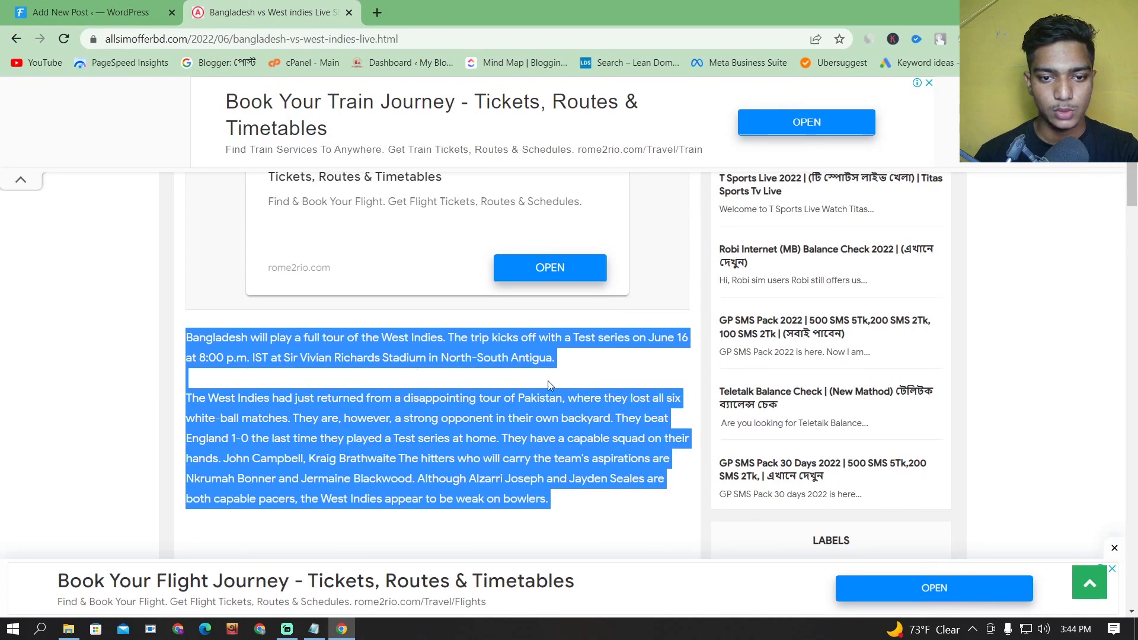
{"action": "left_click", "coordinate": [573, 515]}
{"action": "left_click_drag", "start_coordinate": [557, 360], "coordinate": [198, 347]}
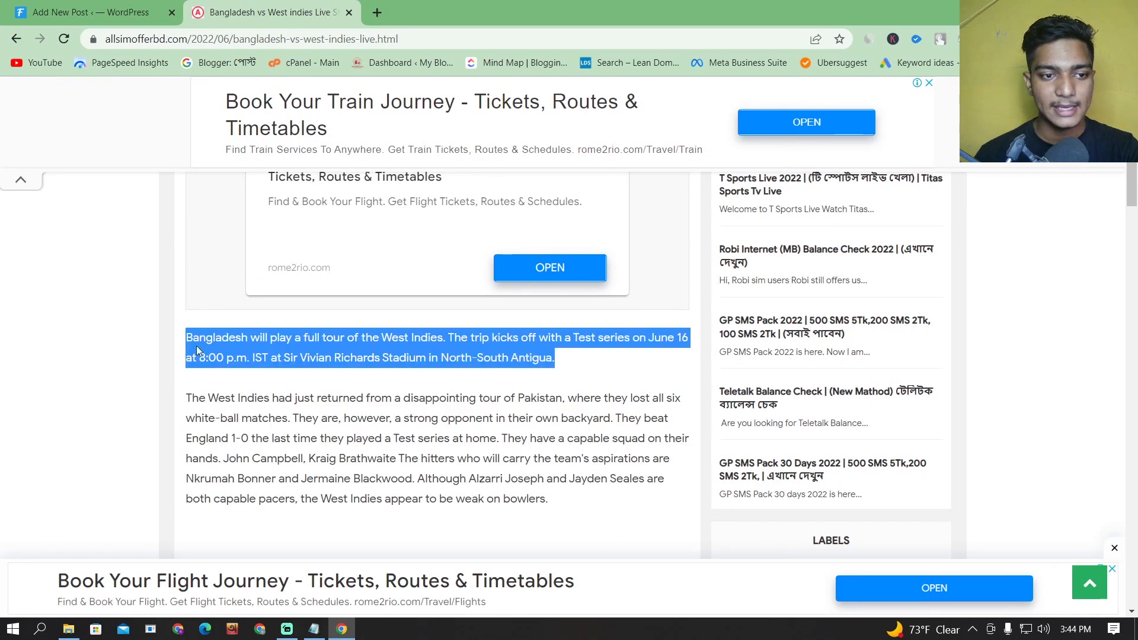
{"action": "right_click", "coordinate": [231, 358]}
{"action": "left_click", "coordinate": [267, 366]}
{"action": "key", "text": "ctrl+shift+Tab"}
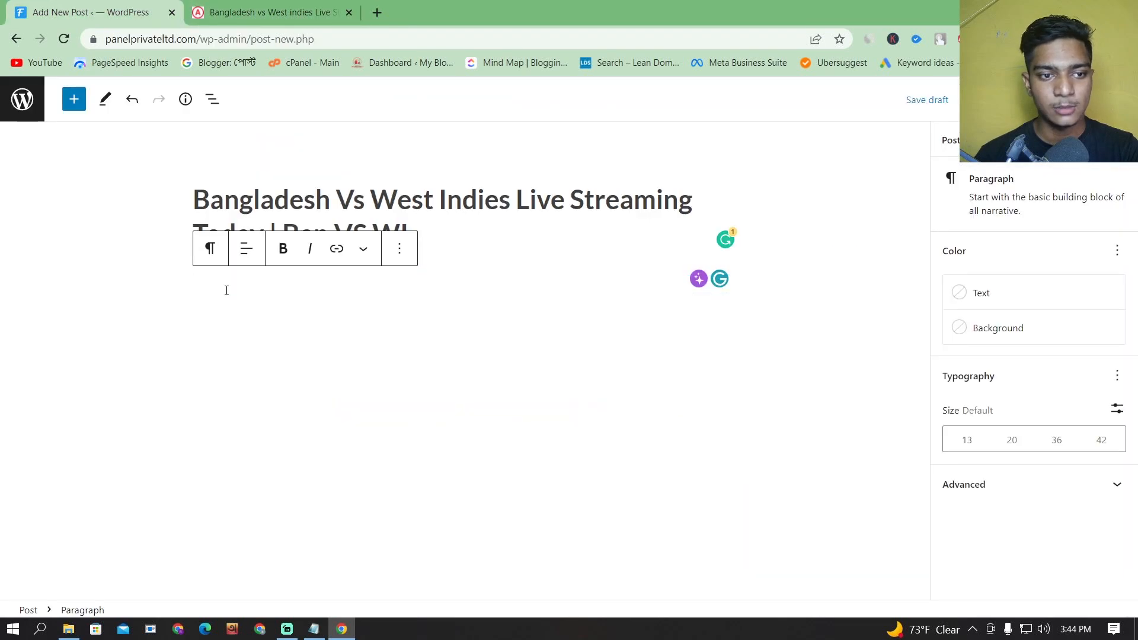
{"action": "key", "text": "ctrl+v"}
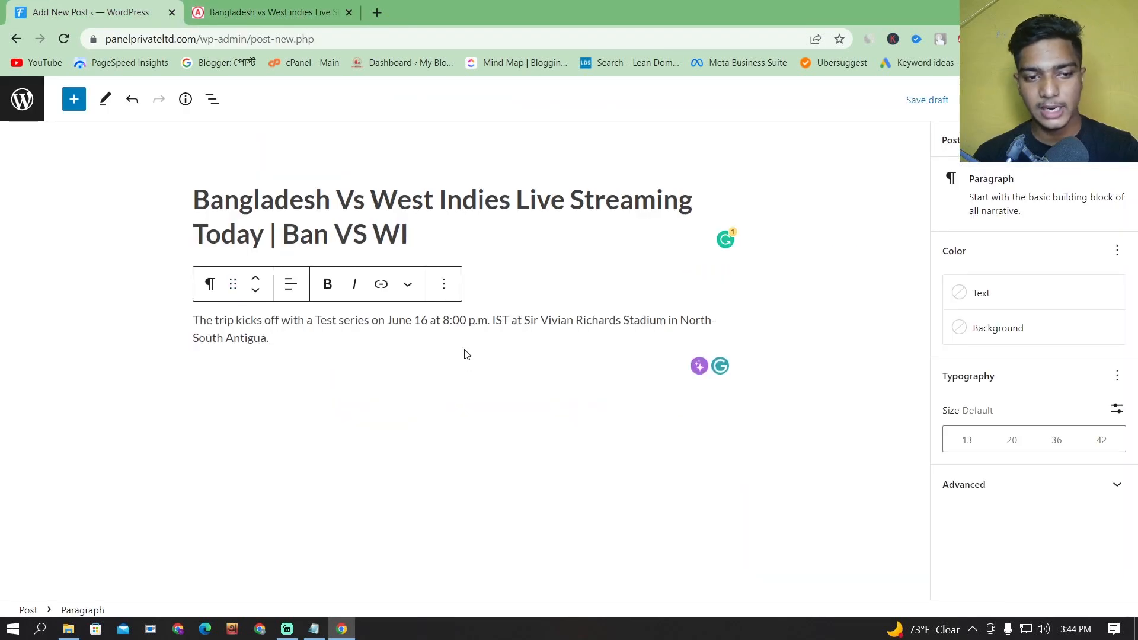
- Add the article's second paragraph, about the West Indies returning from the Pakistan tour, below the existing body text
{"action": "key", "text": "Return"}
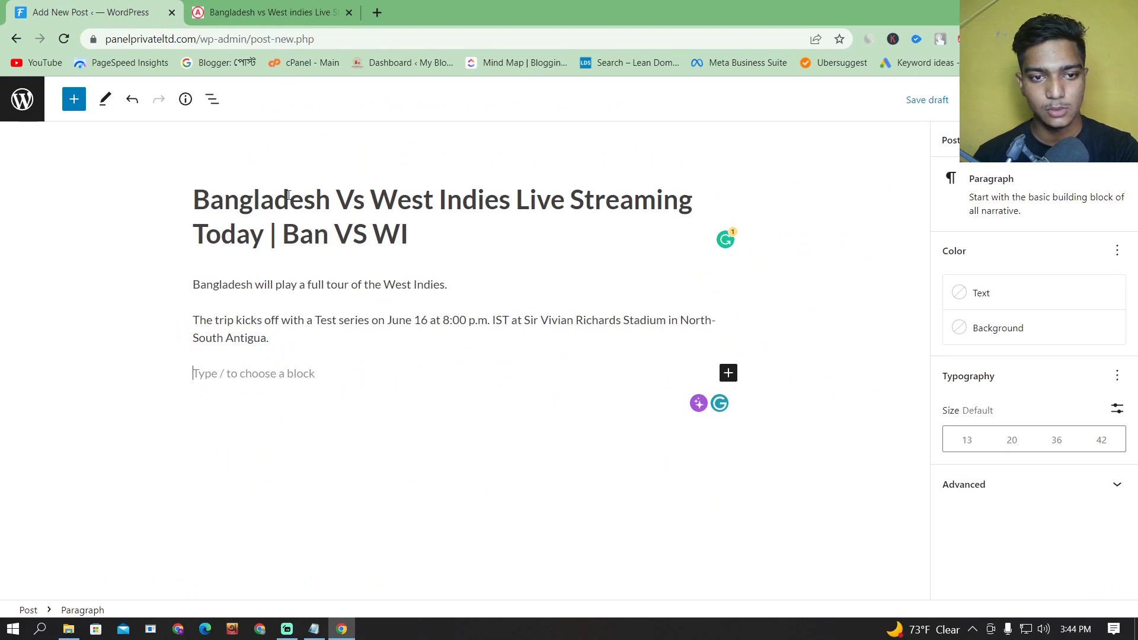
{"action": "left_click", "coordinate": [249, 12]}
{"action": "left_click_drag", "start_coordinate": [558, 499], "coordinate": [186, 405]}
{"action": "right_click", "coordinate": [221, 397]}
{"action": "left_click", "coordinate": [252, 415]}
{"action": "key", "text": "ctrl+Tab"}
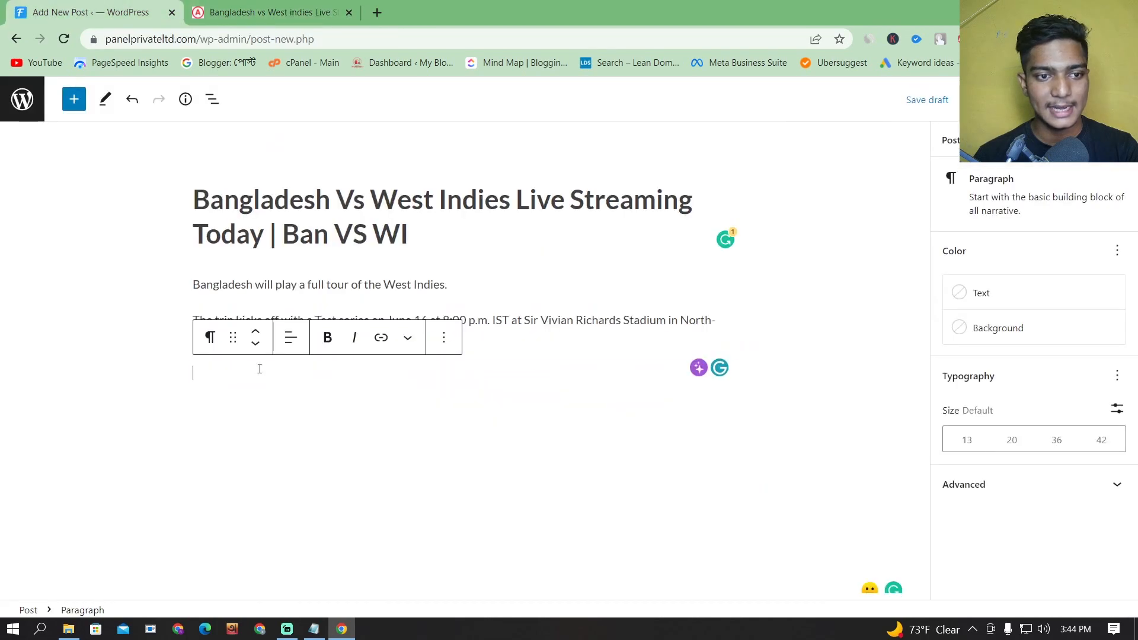
{"action": "key", "text": "ctrl+v"}
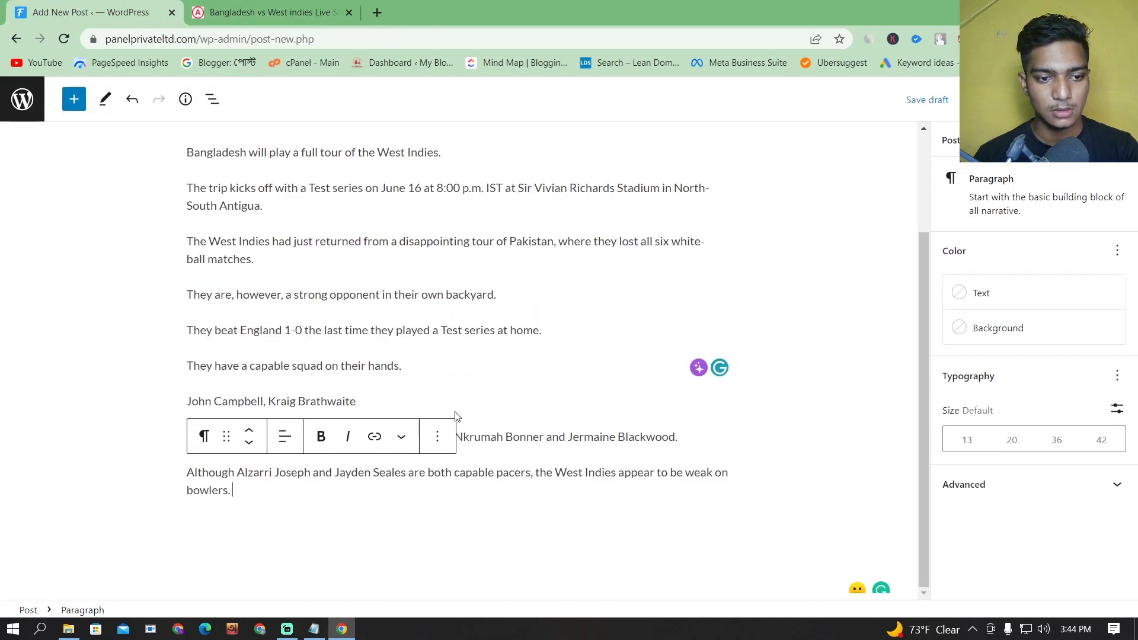
- Copy the article's subheading "Bangladesh Vs West Indies Live Streaming" into a new paragraph at the end of the post
{"action": "left_click", "coordinate": [250, 529]}
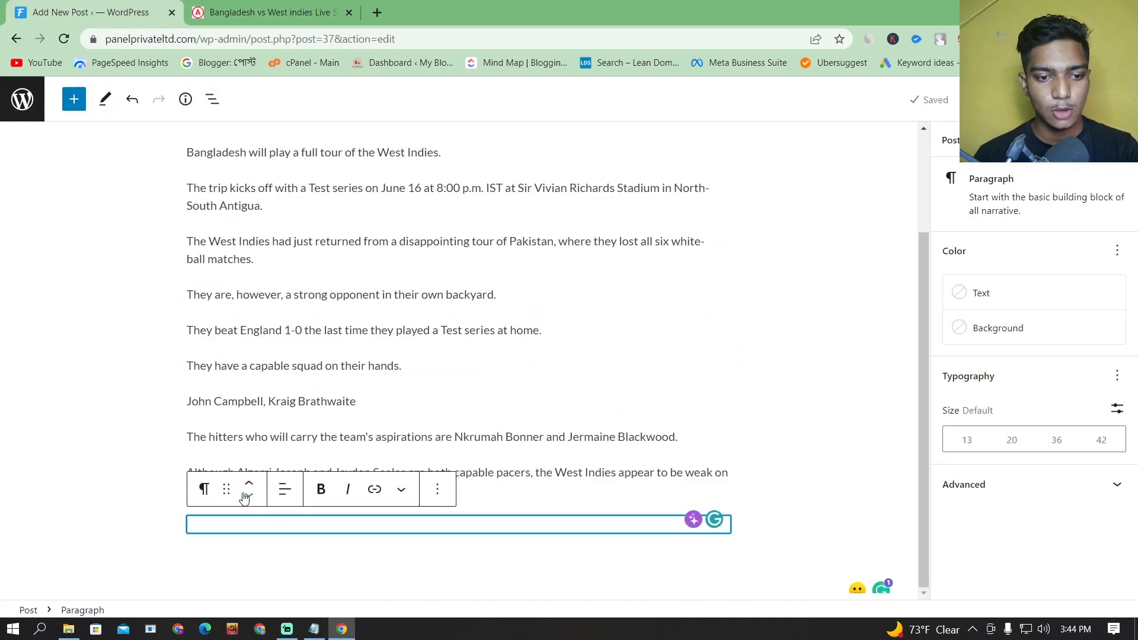
{"action": "left_click", "coordinate": [598, 579]}
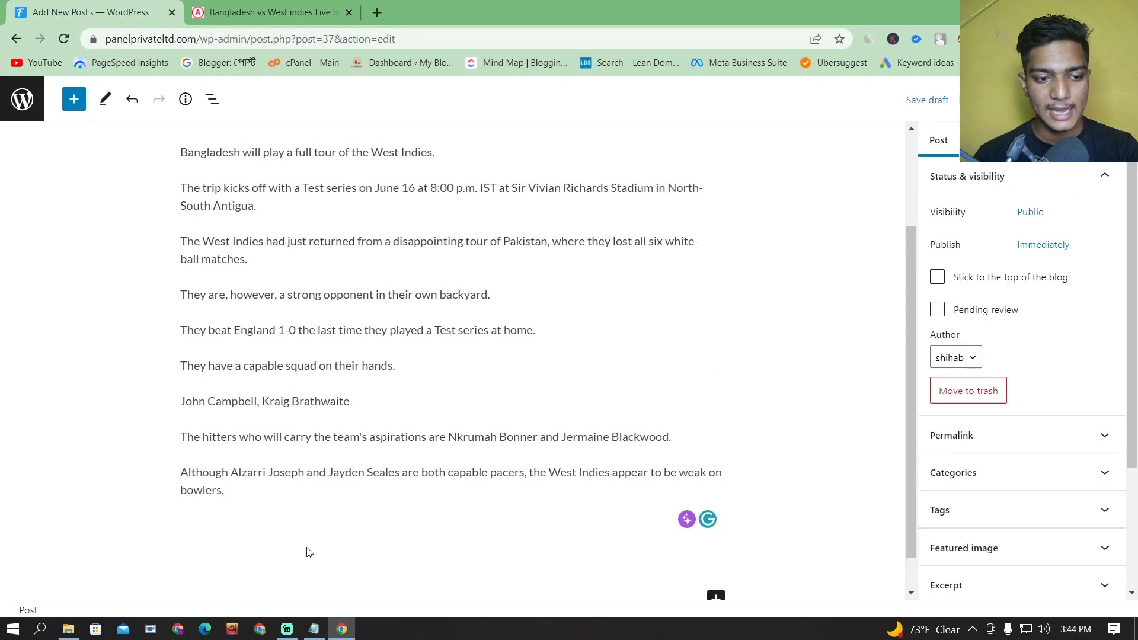
{"action": "left_click", "coordinate": [262, 513]}
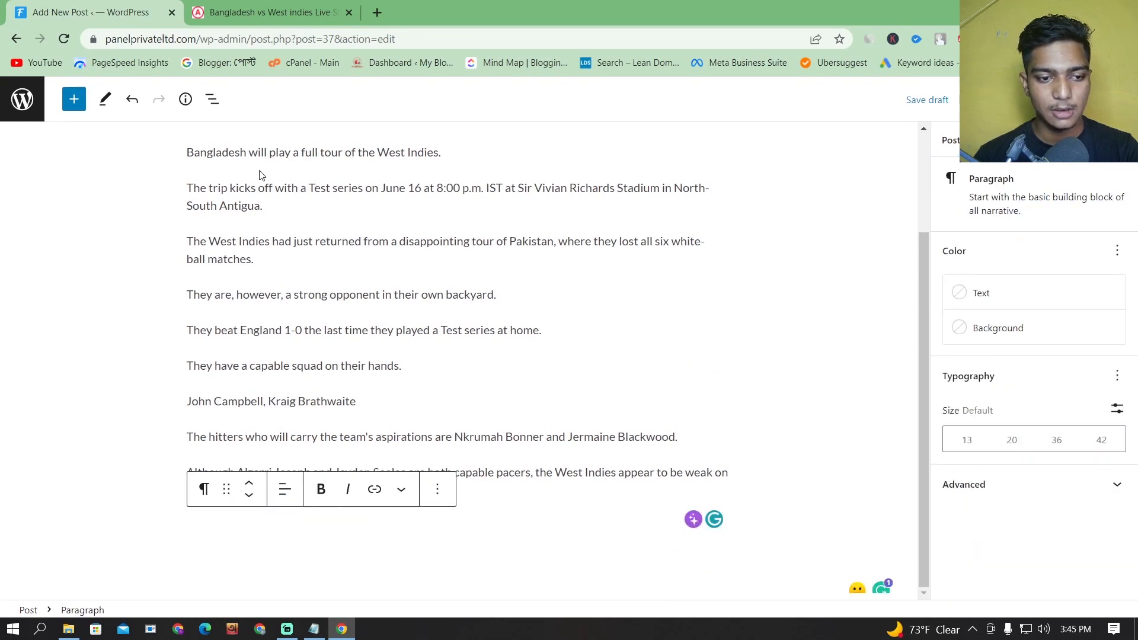
{"action": "left_click", "coordinate": [269, 12]}
{"action": "scroll", "coordinate": [432, 439], "scroll_direction": "down", "scroll_amount": 8}
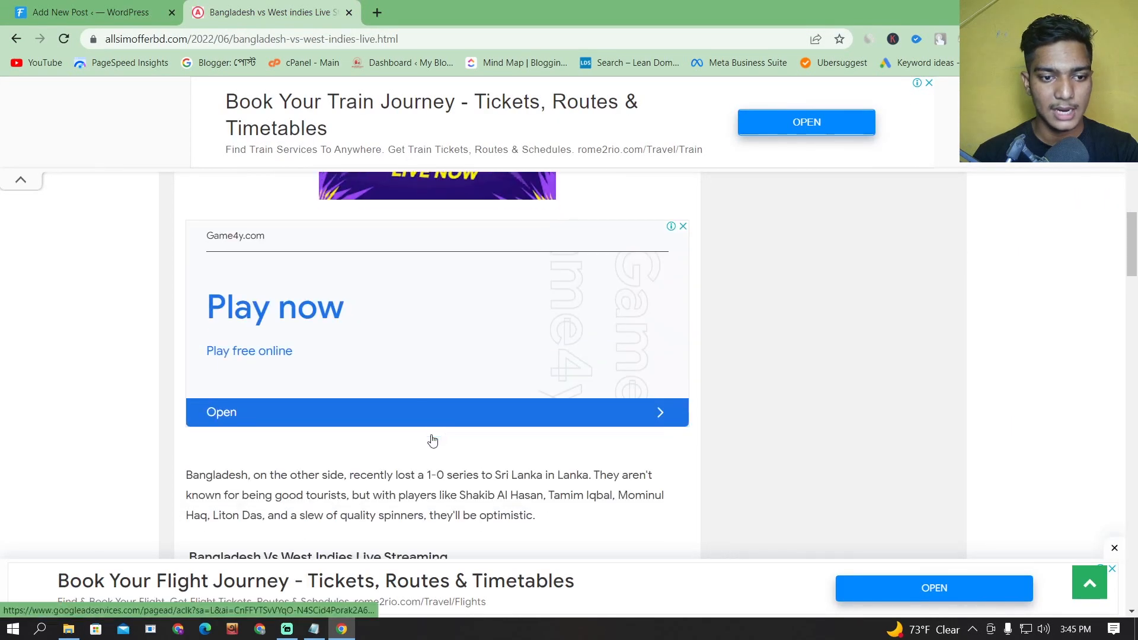
{"action": "scroll", "coordinate": [432, 440], "scroll_direction": "down", "scroll_amount": 6}
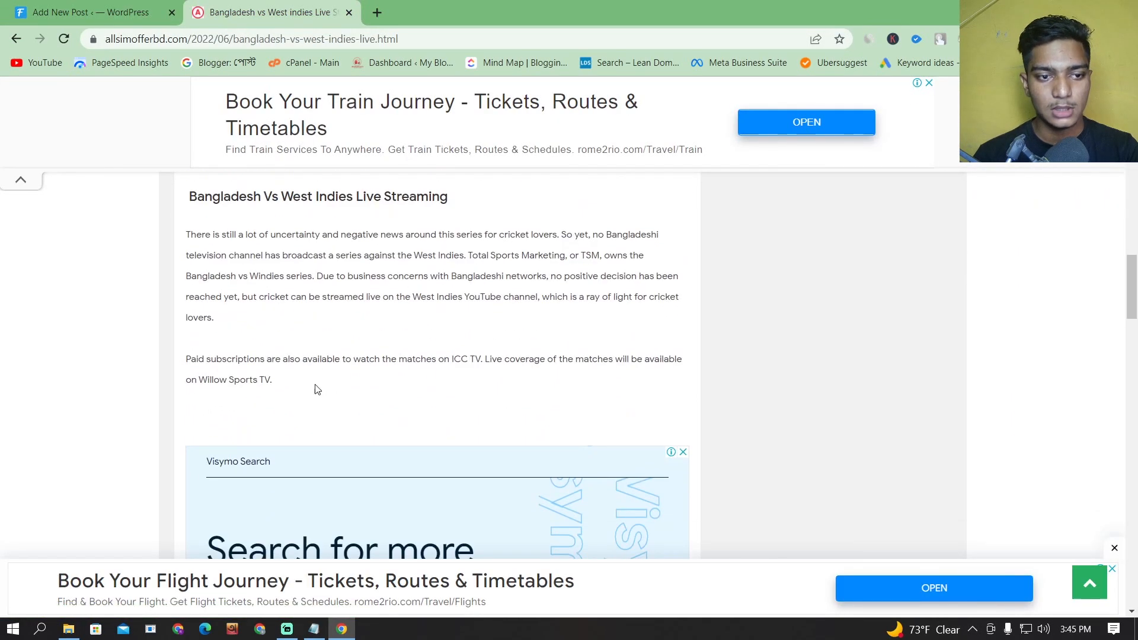
{"action": "left_click_drag", "start_coordinate": [317, 389], "coordinate": [193, 231]}
{"action": "scroll", "coordinate": [226, 180], "scroll_direction": "down", "scroll_amount": 10}
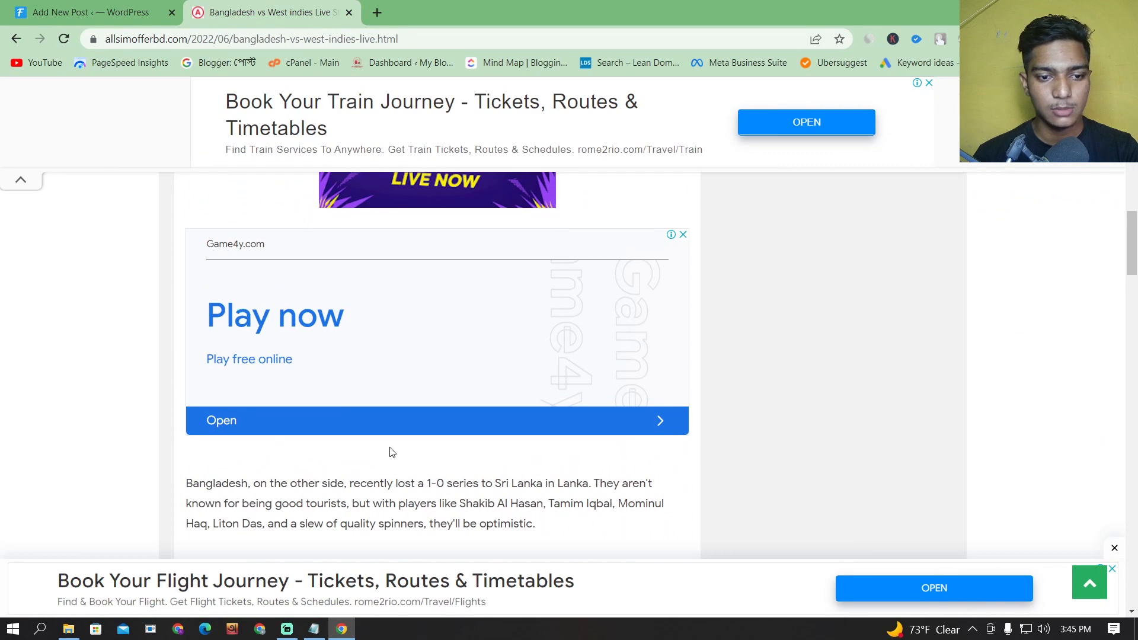
{"action": "scroll", "coordinate": [389, 452], "scroll_direction": "down", "scroll_amount": 4}
{"action": "left_click_drag", "start_coordinate": [458, 357], "coordinate": [177, 353]}
{"action": "right_click", "coordinate": [224, 356]}
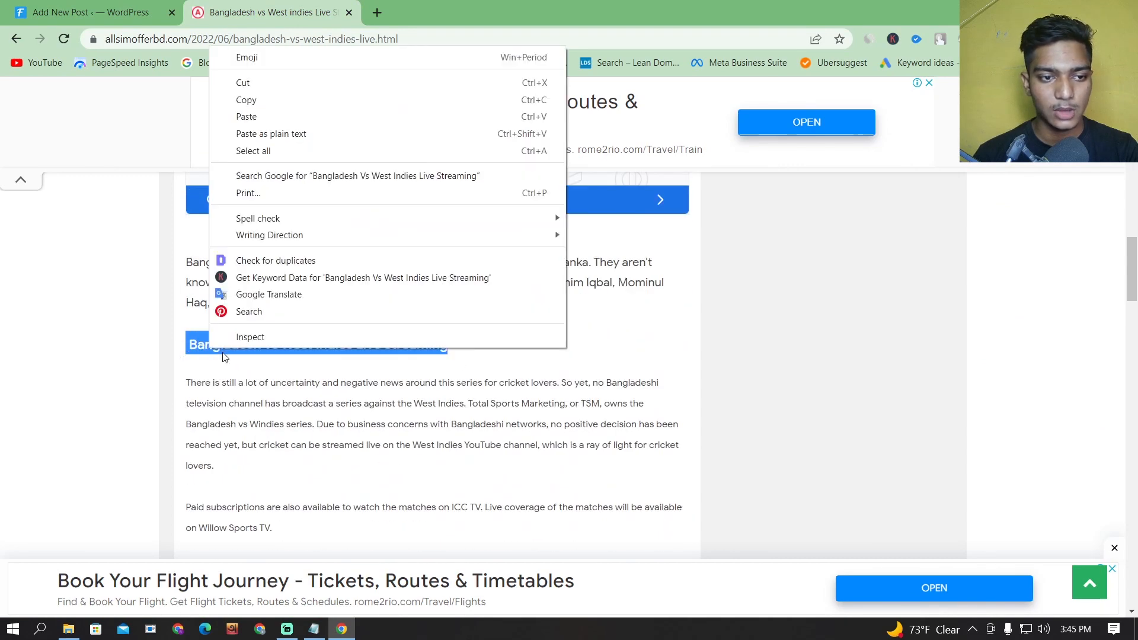
{"action": "left_click", "coordinate": [330, 100]}
{"action": "key", "text": "ctrl+1"}
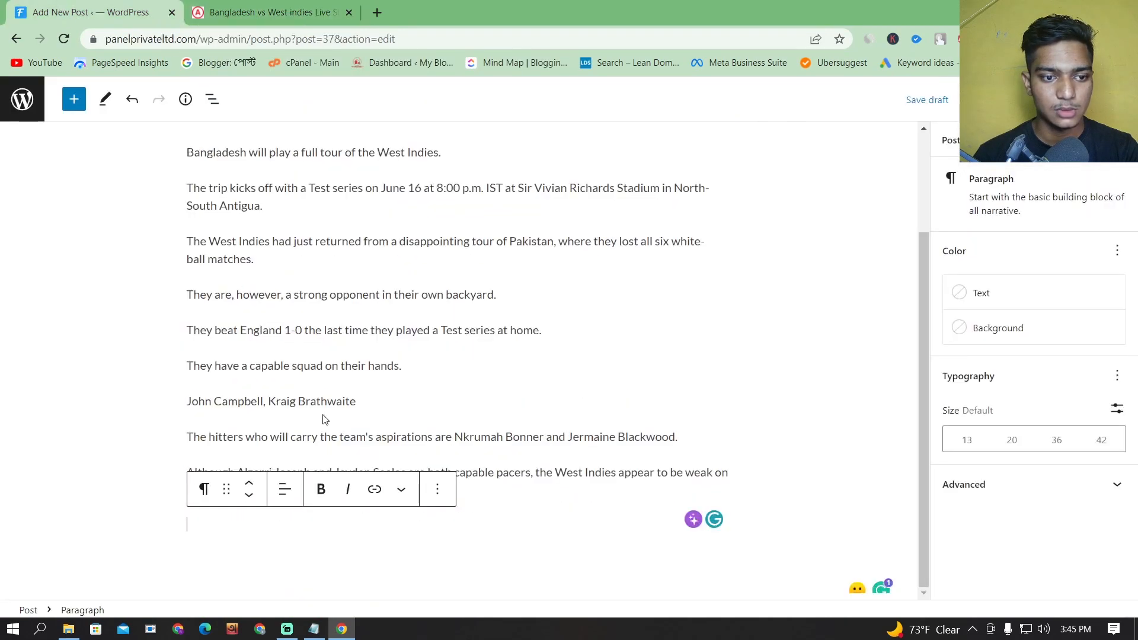
{"action": "key", "text": "ctrl+v"}
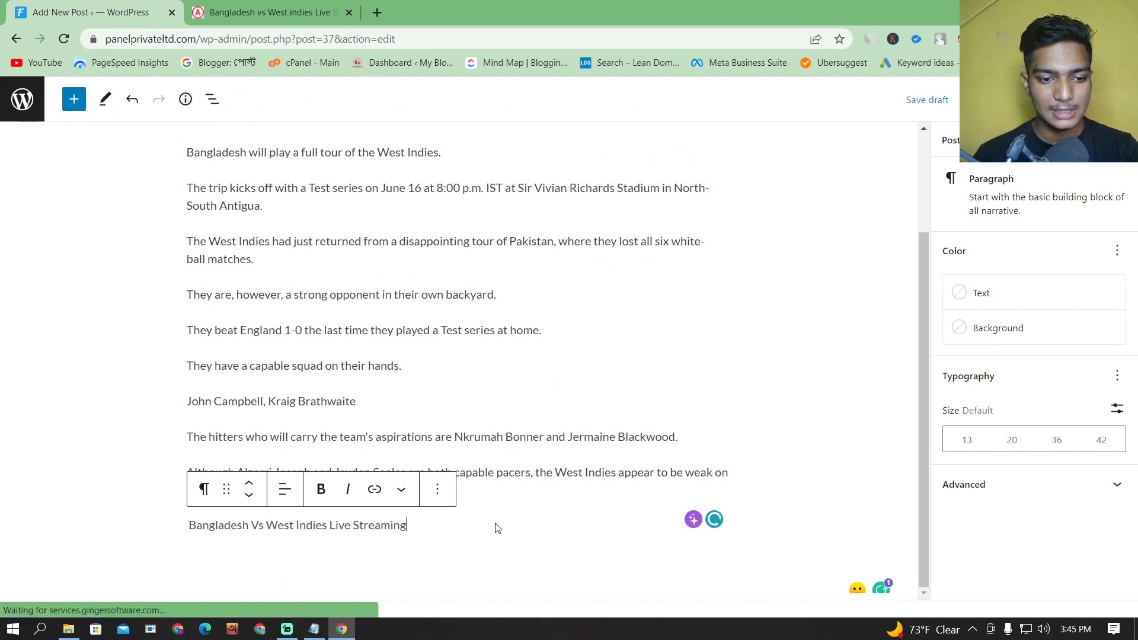
- Transform the "Bangladesh Vs West Indies Live Streaming" paragraph into a Heading block
{"action": "left_click_drag", "start_coordinate": [420, 527], "coordinate": [178, 529]}
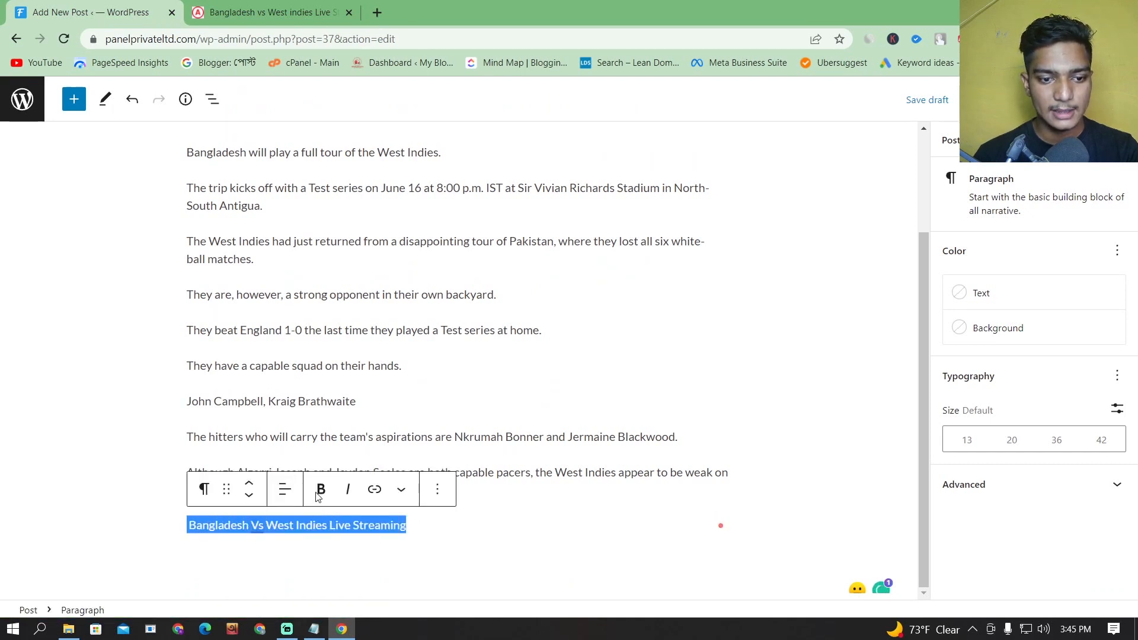
{"action": "left_click", "coordinate": [204, 492]}
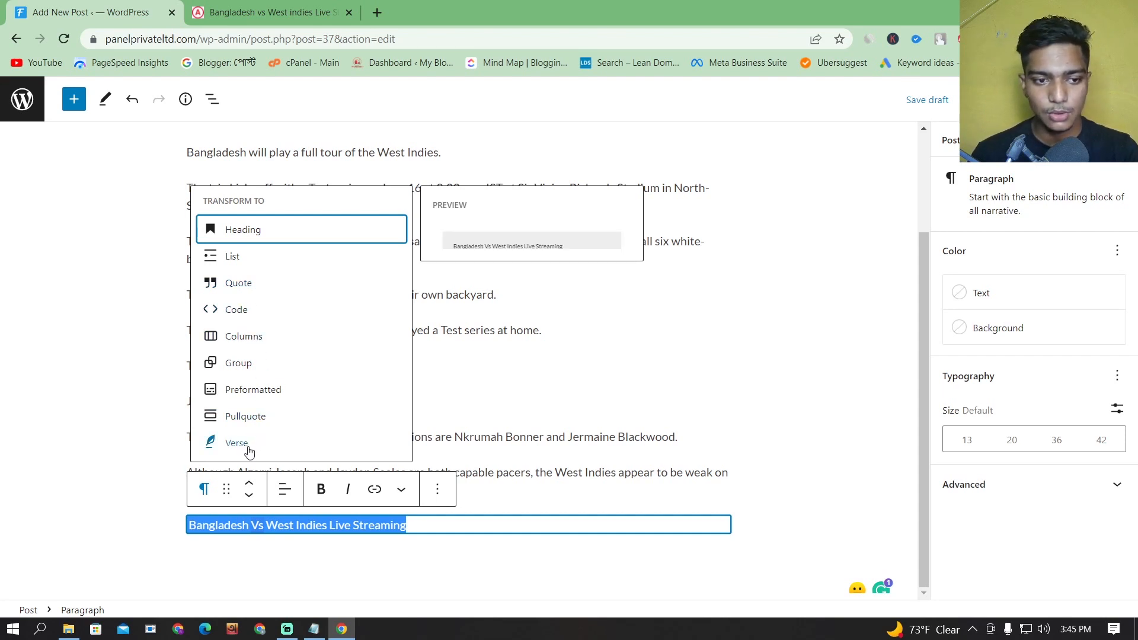
{"action": "left_click", "coordinate": [252, 234]}
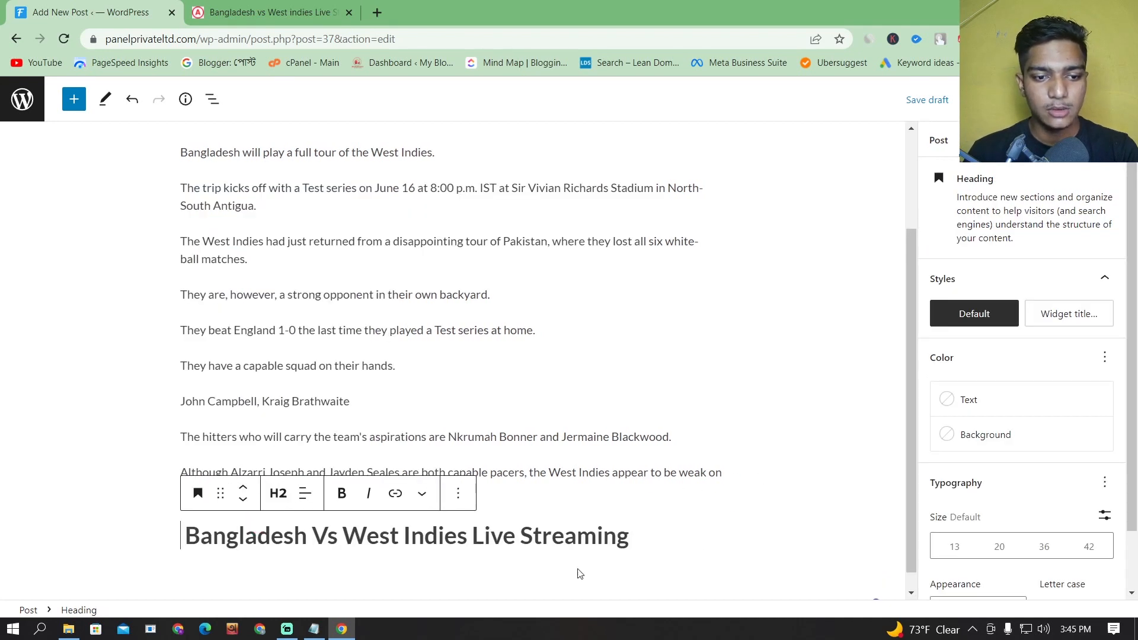
{"action": "left_click_drag", "start_coordinate": [706, 532], "coordinate": [179, 521]}
{"action": "scroll", "coordinate": [614, 378], "scroll_direction": "up", "scroll_amount": 3}
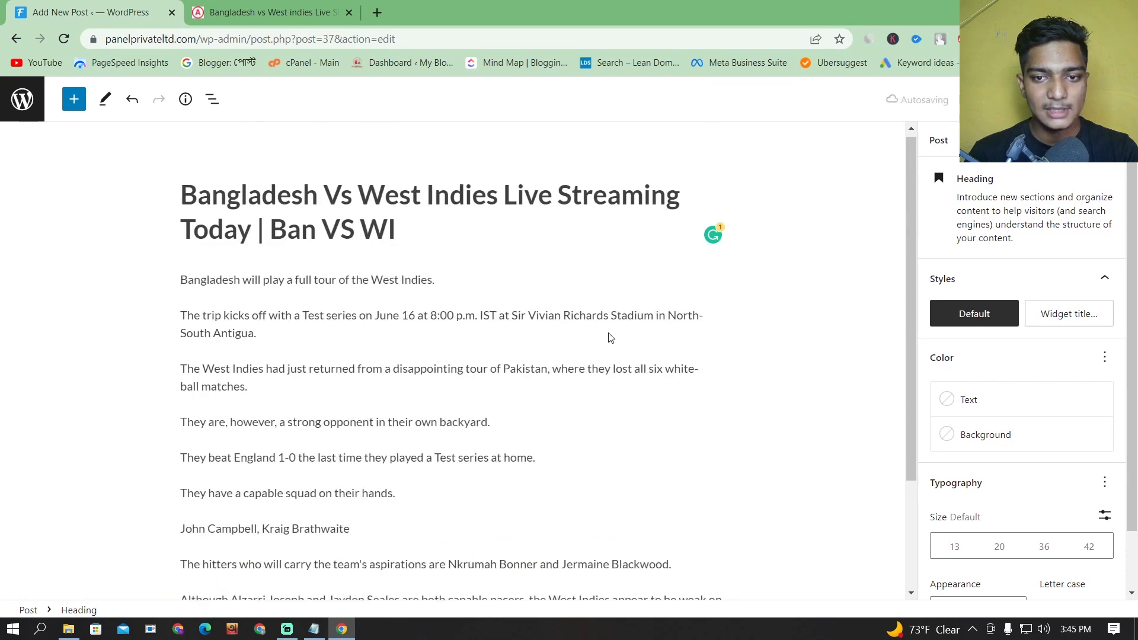
{"action": "left_click", "coordinate": [414, 221]}
{"action": "left_click_drag", "start_coordinate": [396, 232], "coordinate": [186, 194]}
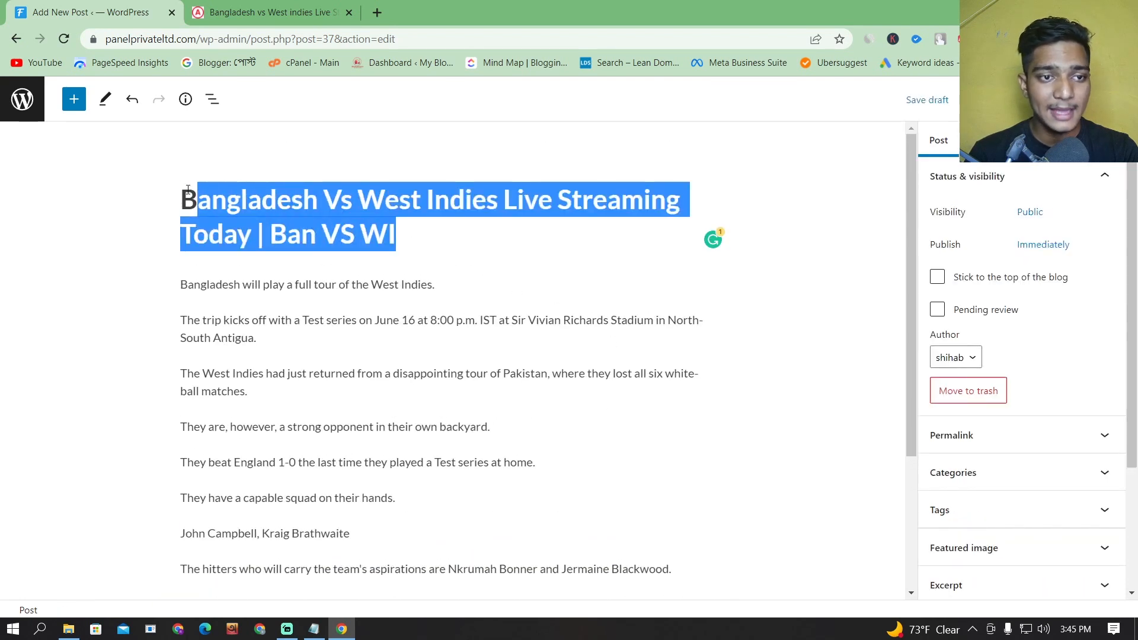
{"action": "left_click", "coordinate": [183, 194]}
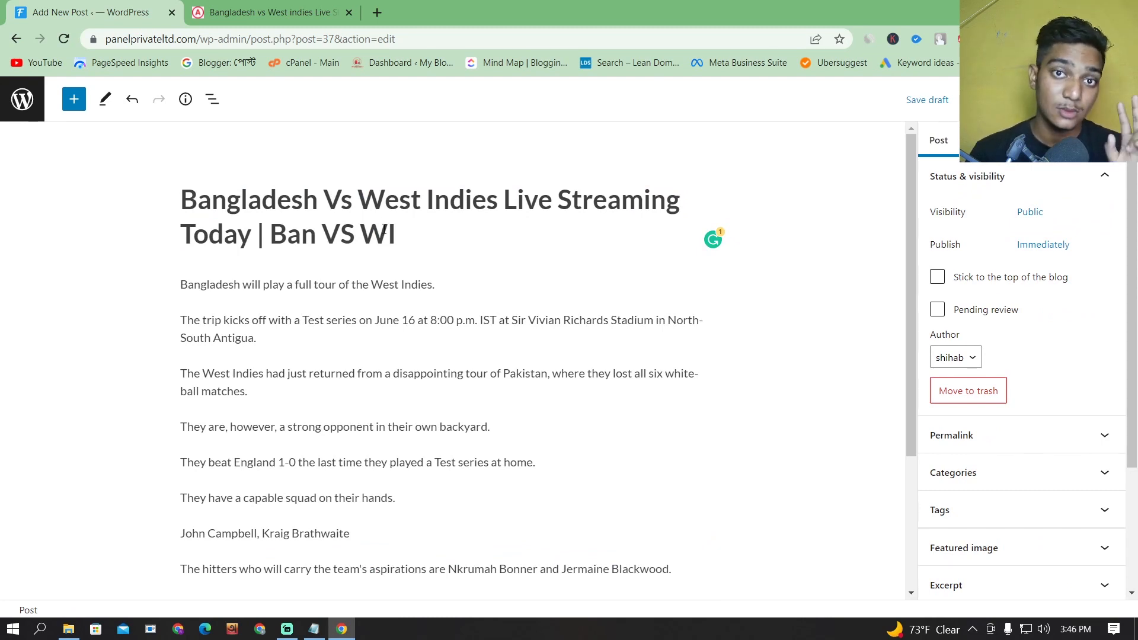
{"action": "scroll", "coordinate": [497, 422], "scroll_direction": "down", "scroll_amount": 3}
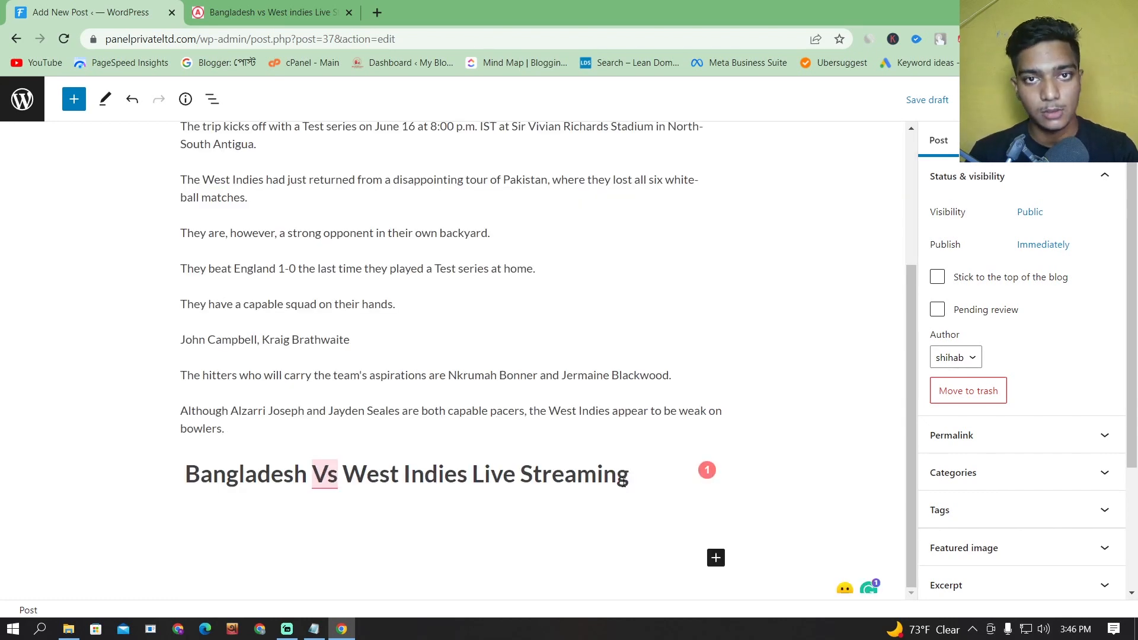
- Change the "Bangladesh Vs West Indies Live Streaming" heading to level H3
{"action": "left_click", "coordinate": [616, 483]}
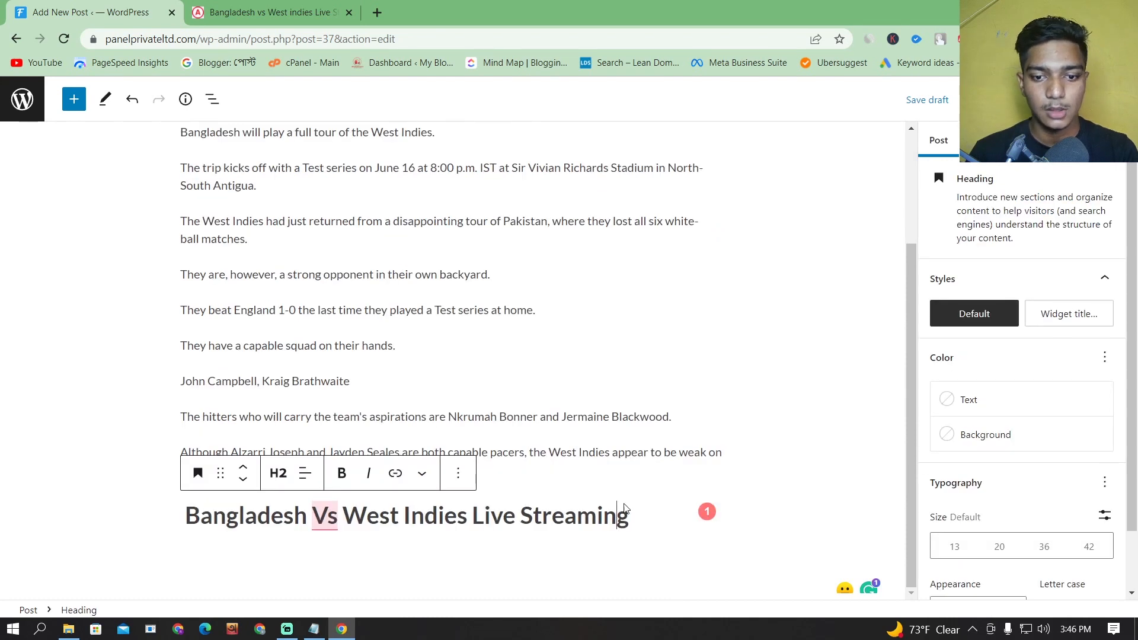
{"action": "left_click", "coordinate": [278, 473]}
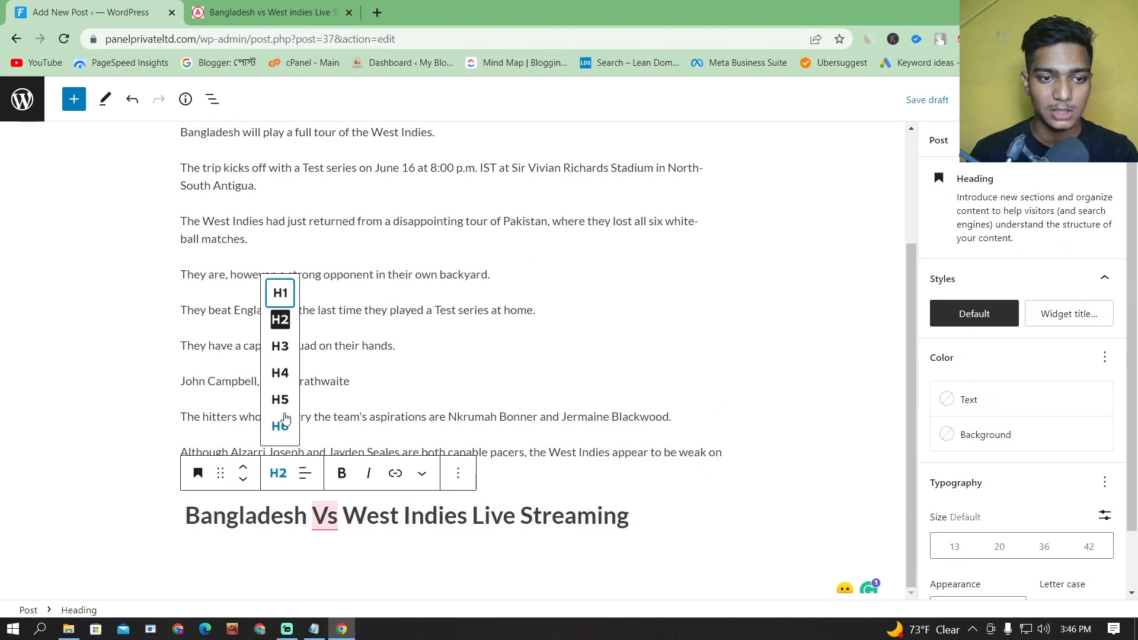
{"action": "left_click", "coordinate": [282, 354]}
{"action": "left_click", "coordinate": [584, 514]}
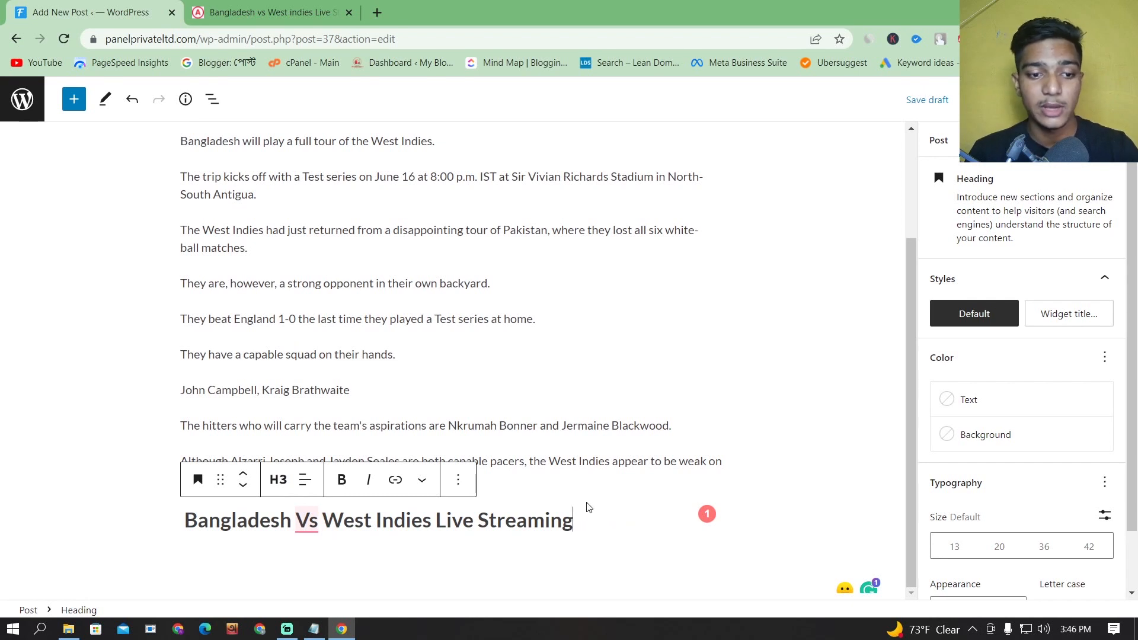
- Try bold formatting on the "Bangladesh Vs West Indies Live Streaming" heading text, and remove it again
{"action": "left_click_drag", "start_coordinate": [587, 516], "coordinate": [183, 521]}
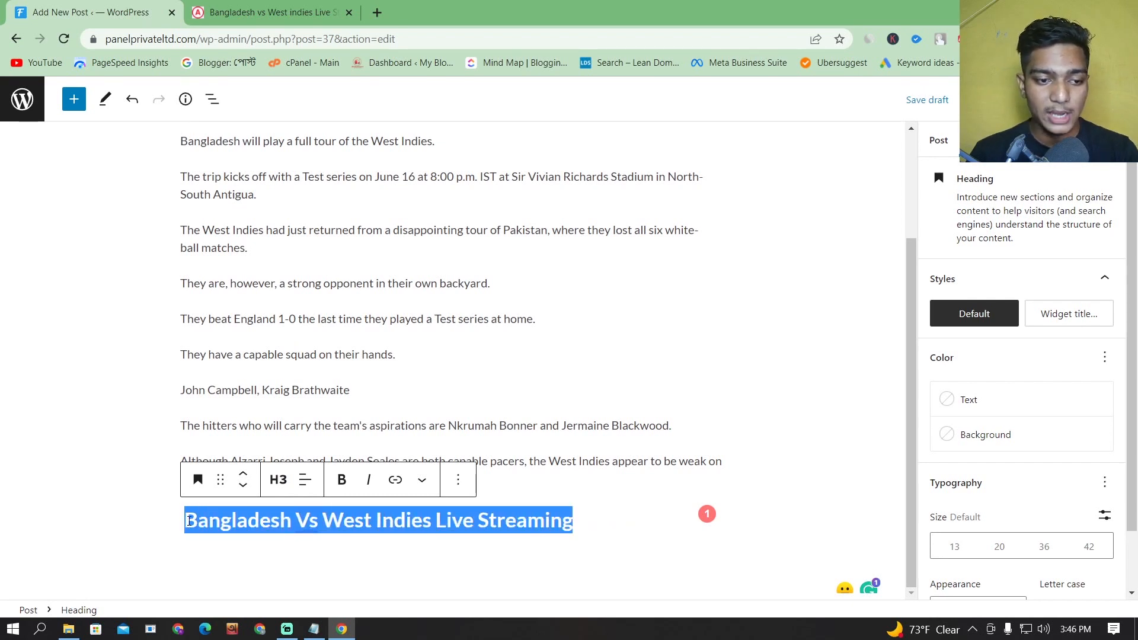
{"action": "left_click", "coordinate": [339, 486]}
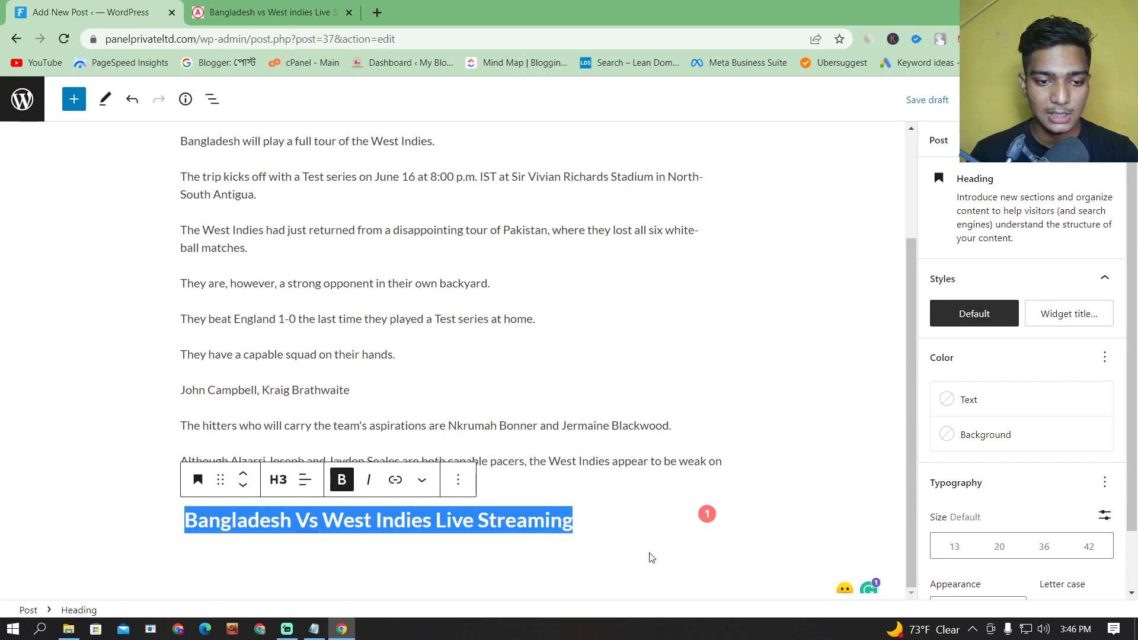
{"action": "left_click", "coordinate": [599, 527]}
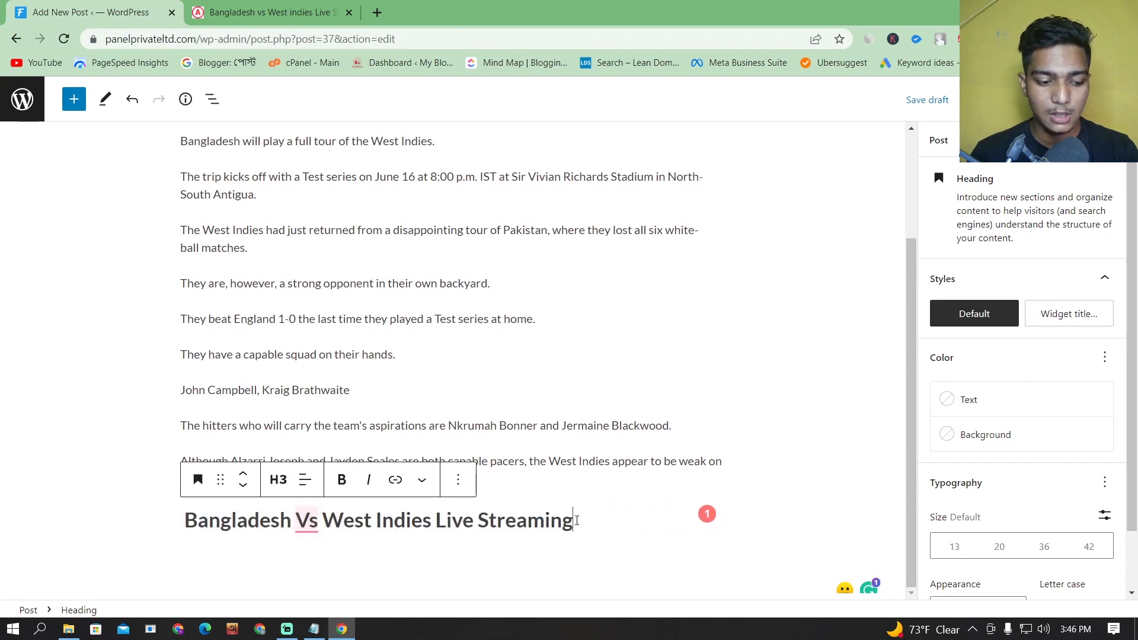
{"action": "key", "text": "ctrl+a"}
{"action": "left_click", "coordinate": [348, 484]}
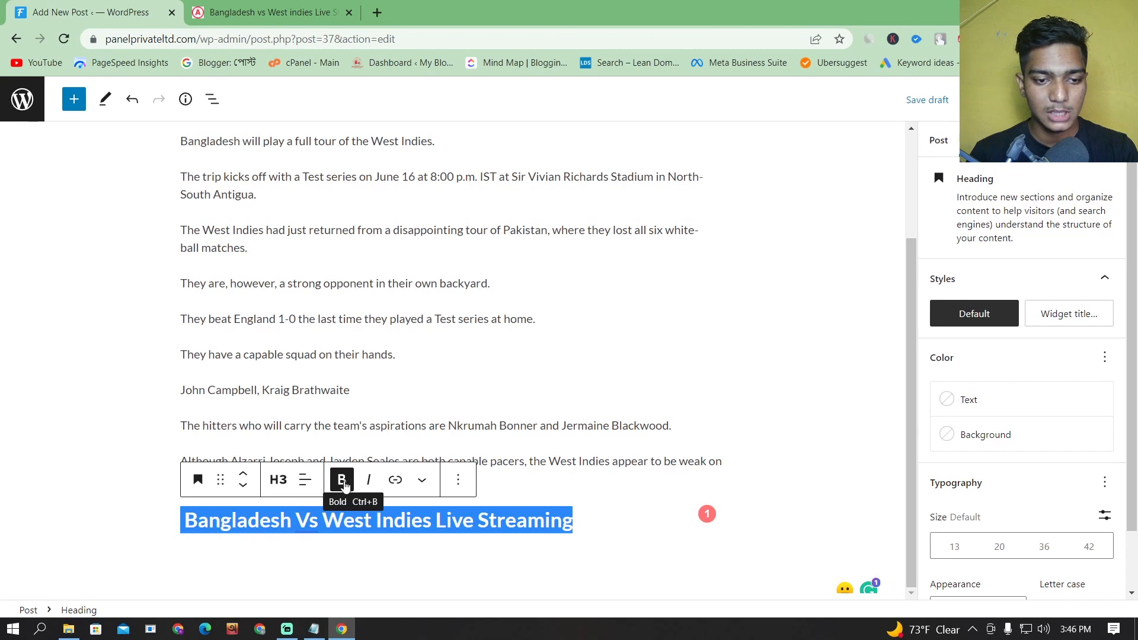
{"action": "left_click", "coordinate": [584, 526]}
{"action": "left_click_drag", "start_coordinate": [584, 526], "coordinate": [181, 521]}
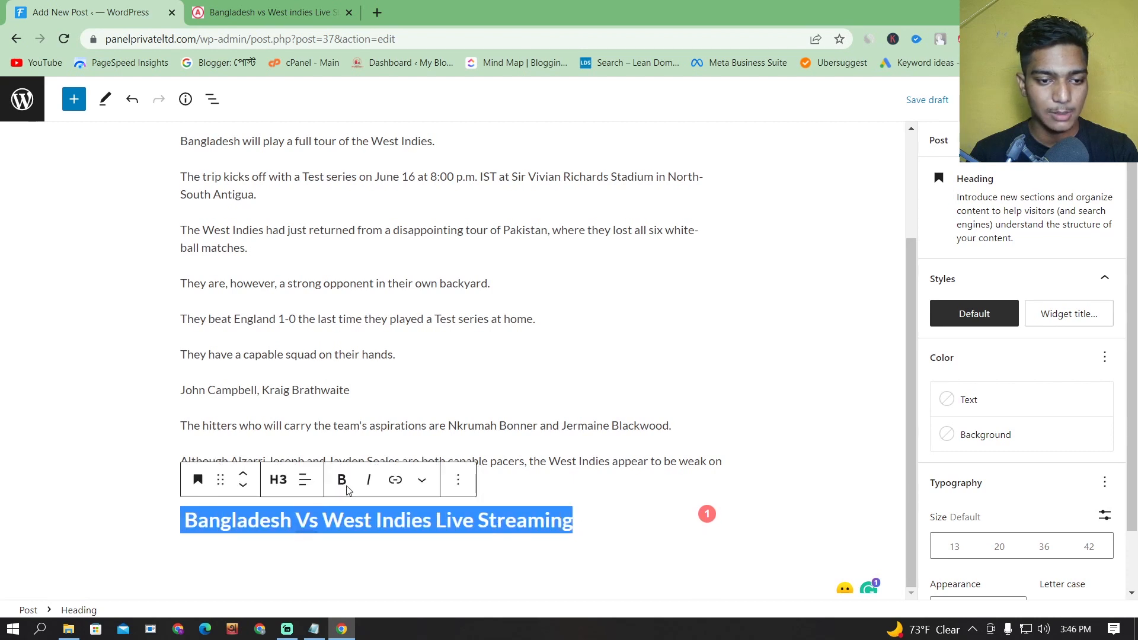
{"action": "left_click", "coordinate": [642, 527]}
{"action": "scroll", "coordinate": [861, 379], "scroll_direction": "up", "scroll_amount": 3}
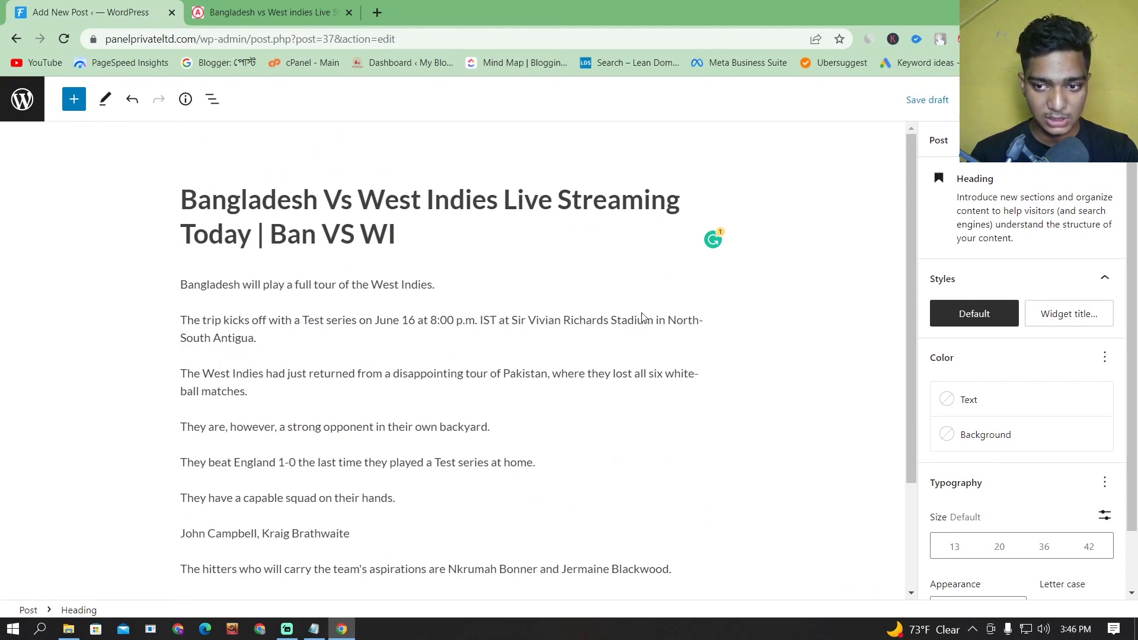
{"action": "scroll", "coordinate": [738, 309], "scroll_direction": "down", "scroll_amount": 1}
{"action": "scroll", "coordinate": [734, 309], "scroll_direction": "down", "scroll_amount": 1}
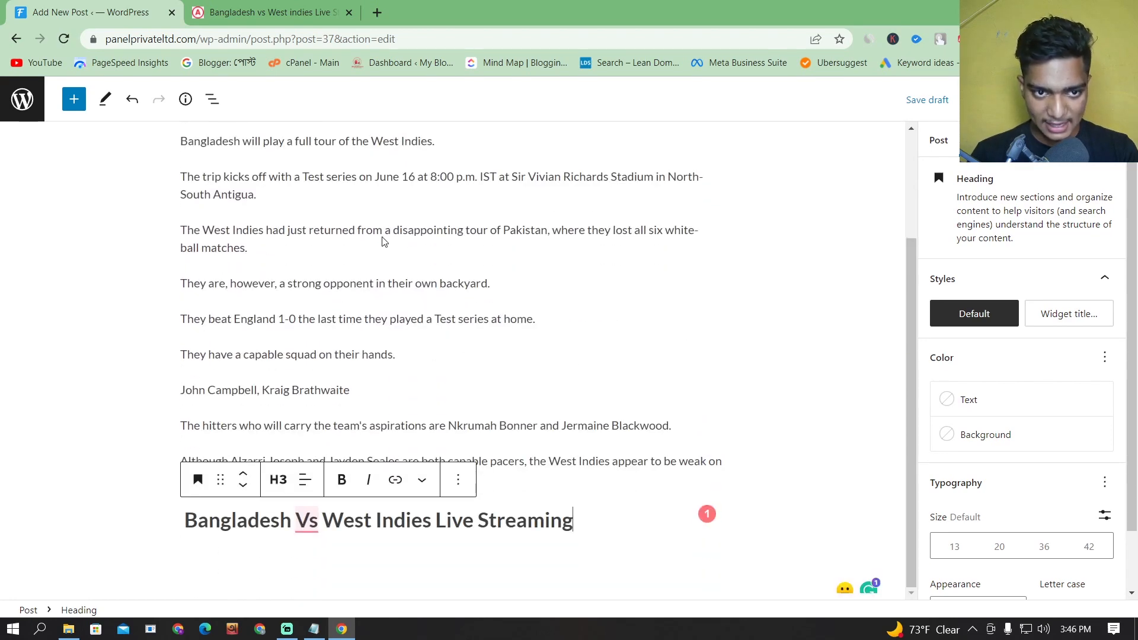
{"action": "scroll", "coordinate": [385, 243], "scroll_direction": "up", "scroll_amount": 2}
{"action": "left_click", "coordinate": [403, 237]}
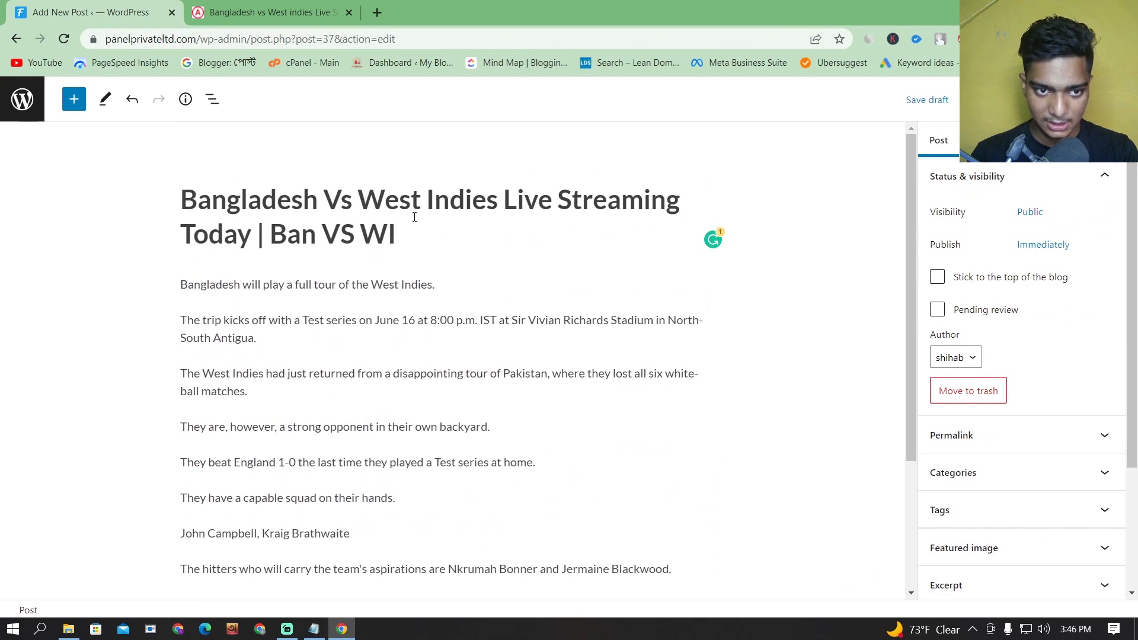
{"action": "left_click_drag", "start_coordinate": [406, 243], "coordinate": [140, 193]}
{"action": "left_click", "coordinate": [355, 204]}
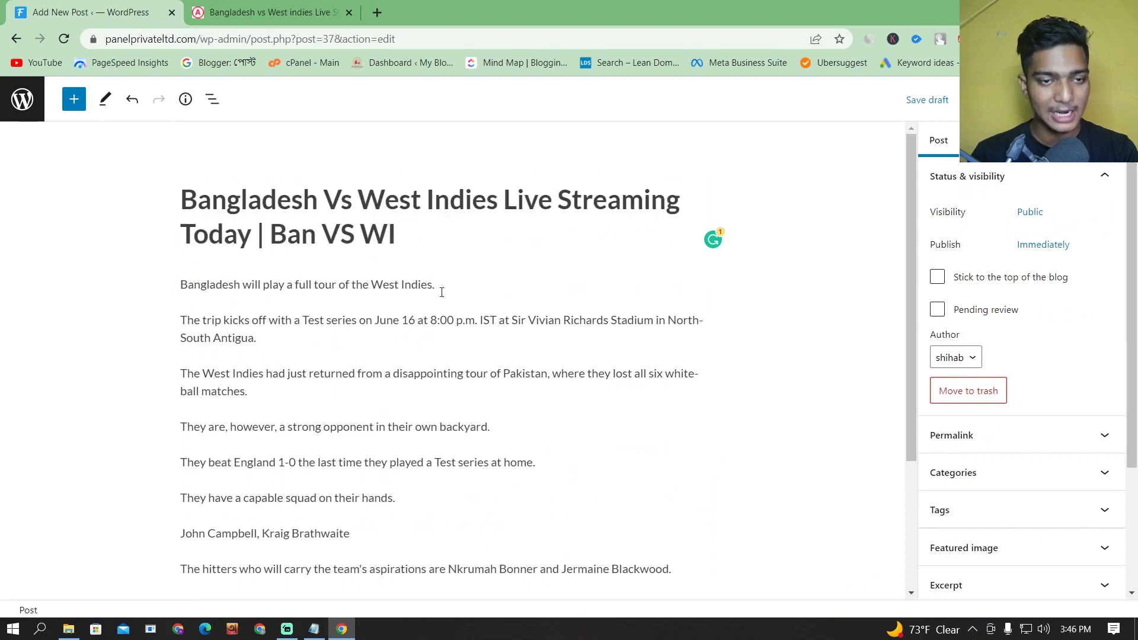
{"action": "scroll", "coordinate": [590, 390], "scroll_direction": "down", "scroll_amount": 3}
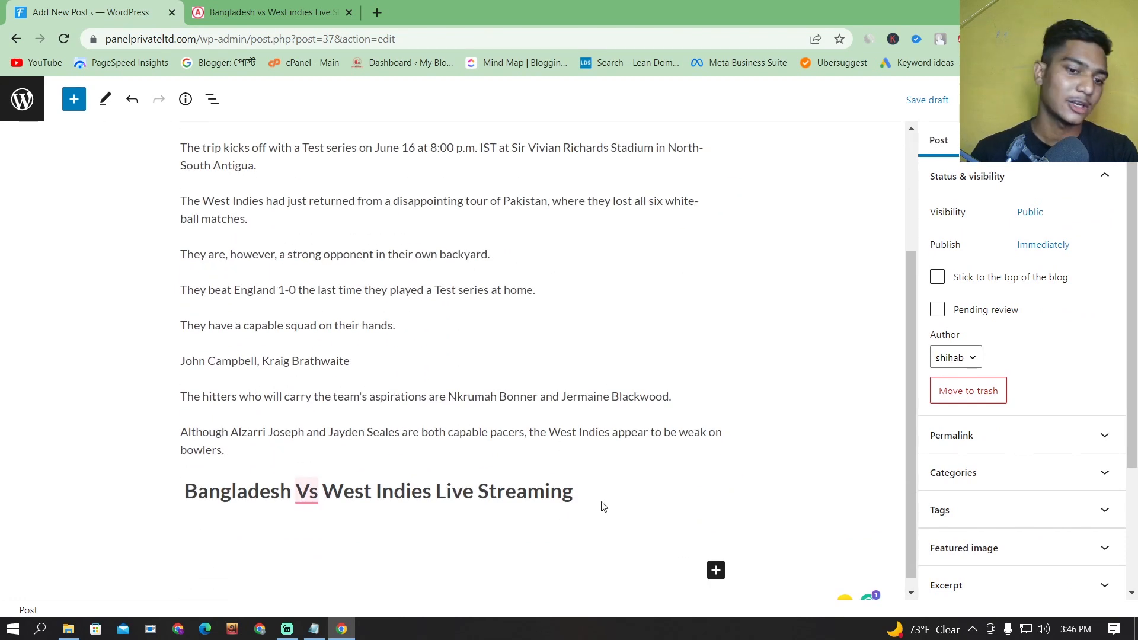
- Try center and right text alignment on the "Bangladesh Vs West Indies Live Streaming" heading
{"action": "left_click", "coordinate": [584, 496]}
{"action": "left_click", "coordinate": [568, 480]}
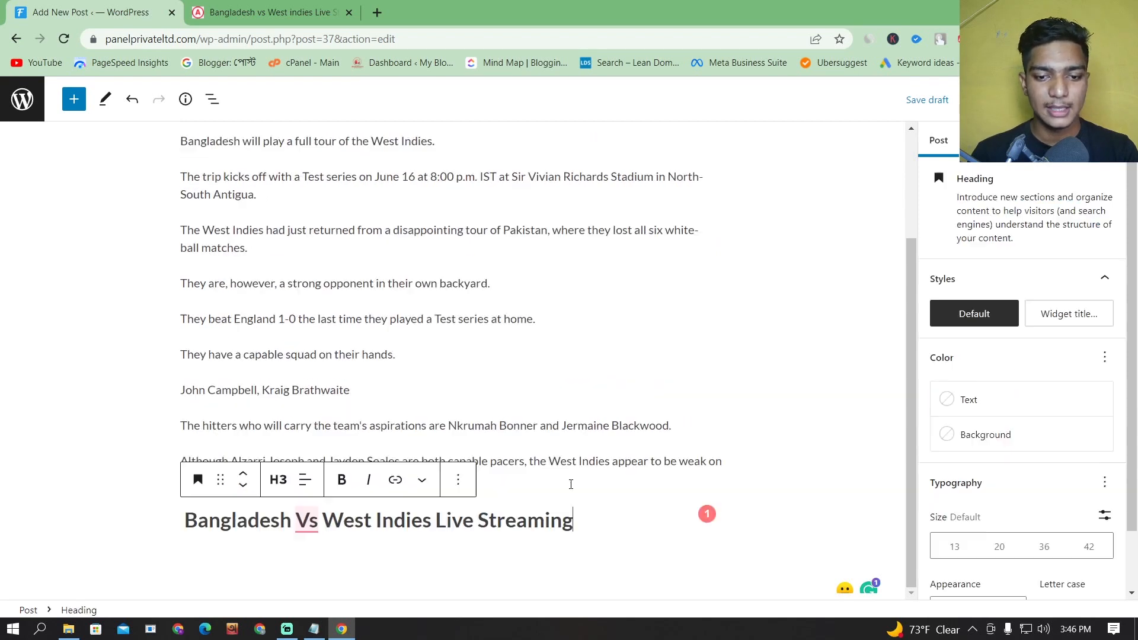
{"action": "left_click", "coordinate": [305, 480]}
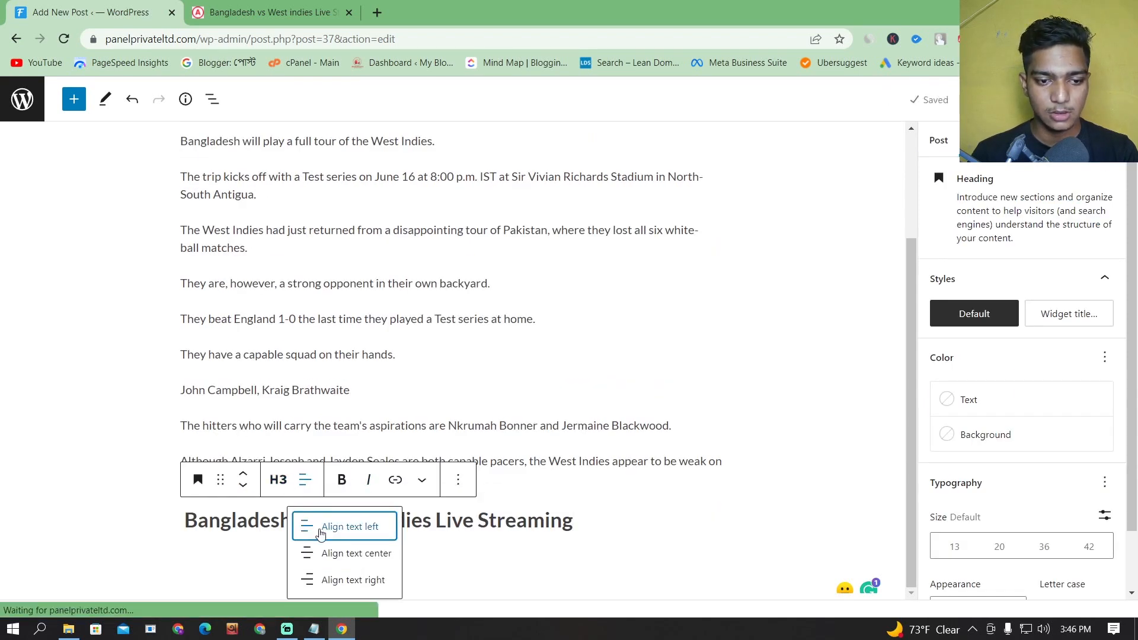
{"action": "left_click", "coordinate": [353, 554]}
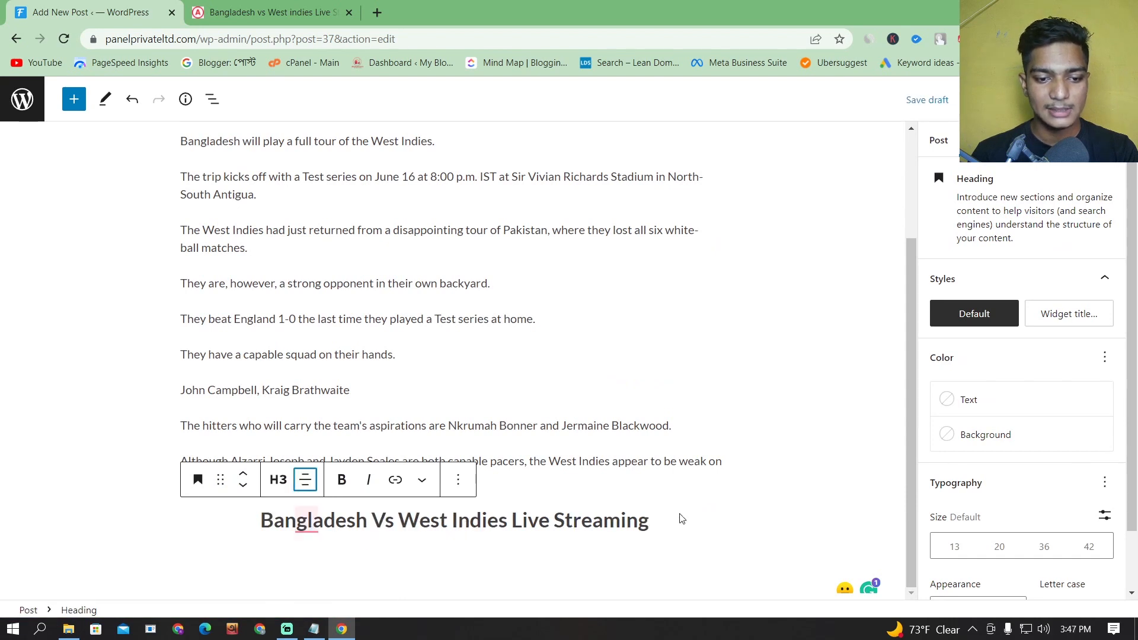
{"action": "left_click", "coordinate": [722, 526]}
{"action": "left_click", "coordinate": [305, 480]}
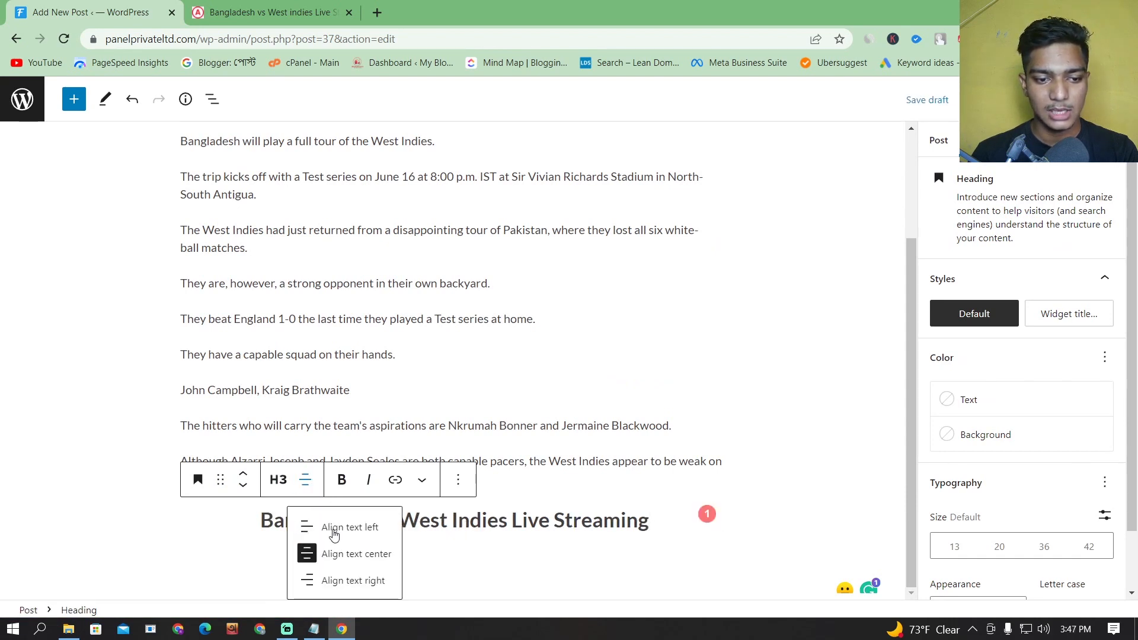
{"action": "left_click", "coordinate": [364, 580]}
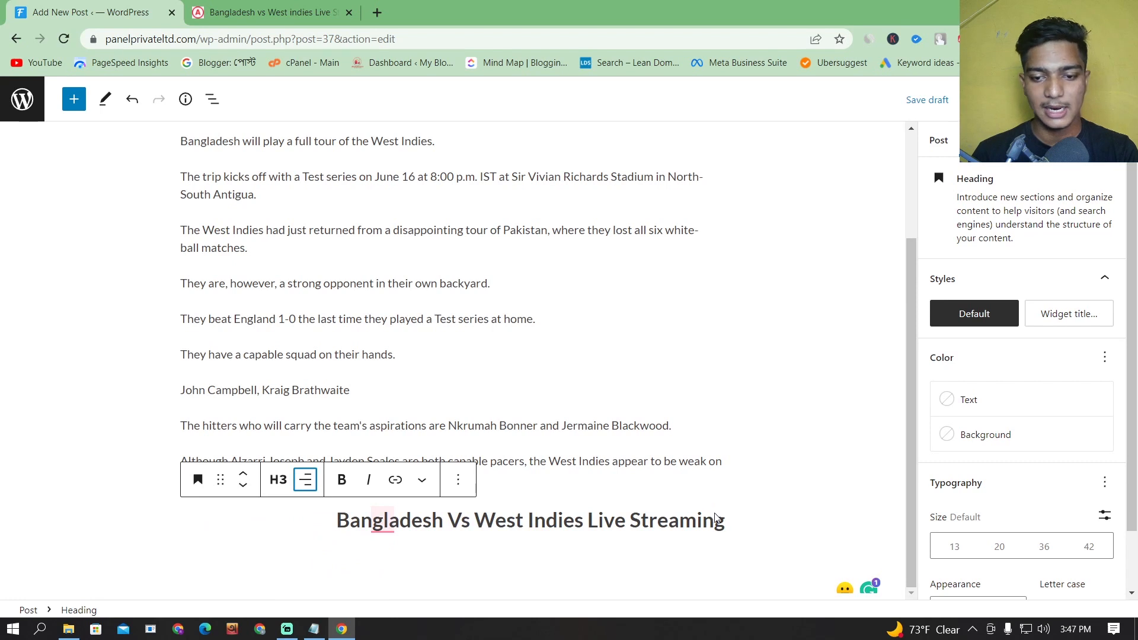
- Center-align the "Bangladesh Vs West Indies Live Streaming" heading and remove the stray empty paragraph below it
{"action": "left_click", "coordinate": [305, 480]}
{"action": "left_click", "coordinate": [323, 538]}
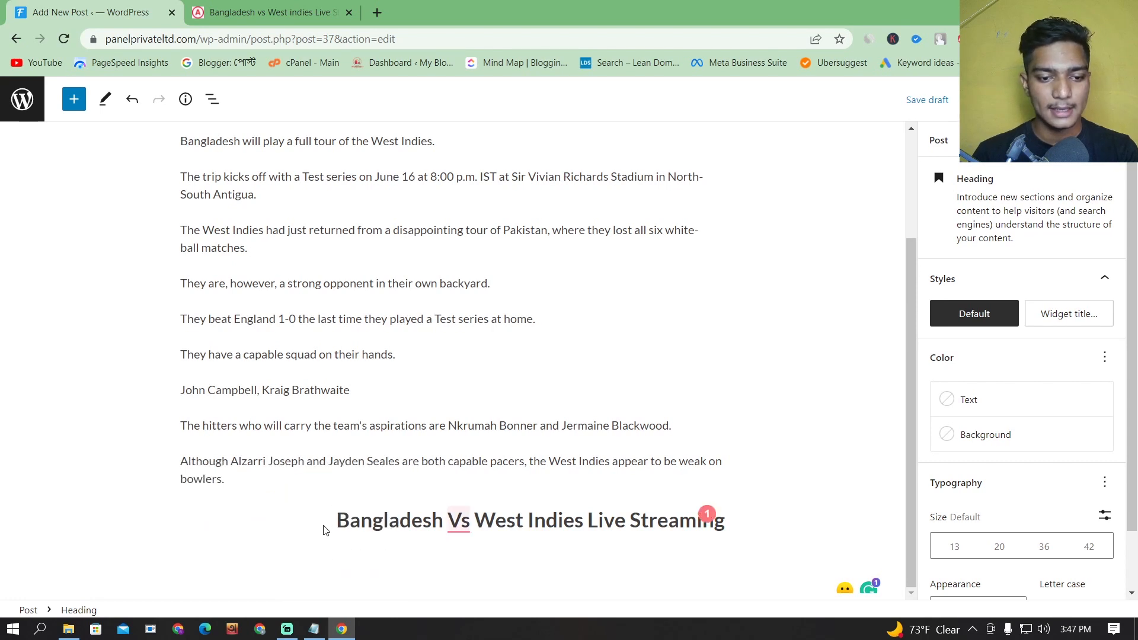
{"action": "left_click", "coordinate": [306, 481]}
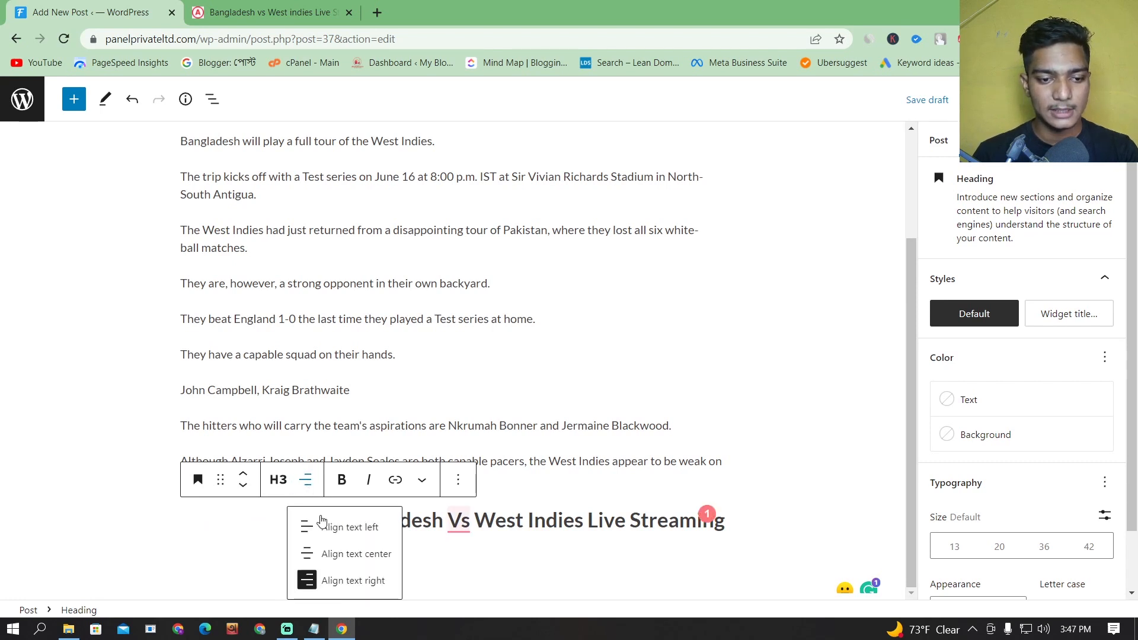
{"action": "left_click", "coordinate": [333, 553]}
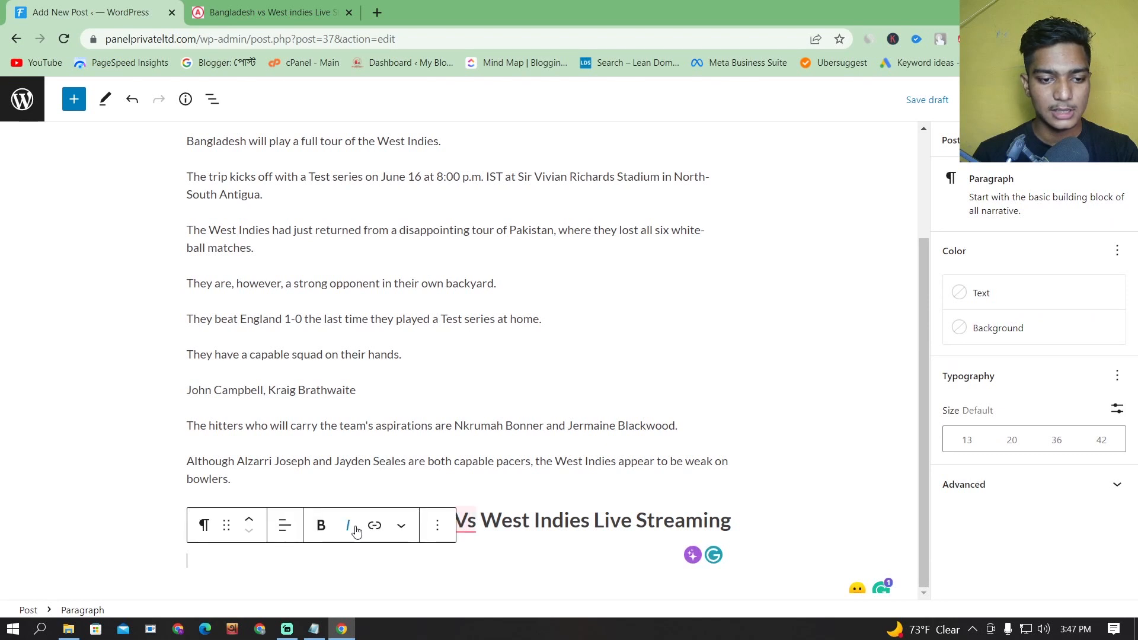
{"action": "key", "text": "BackSpace"}
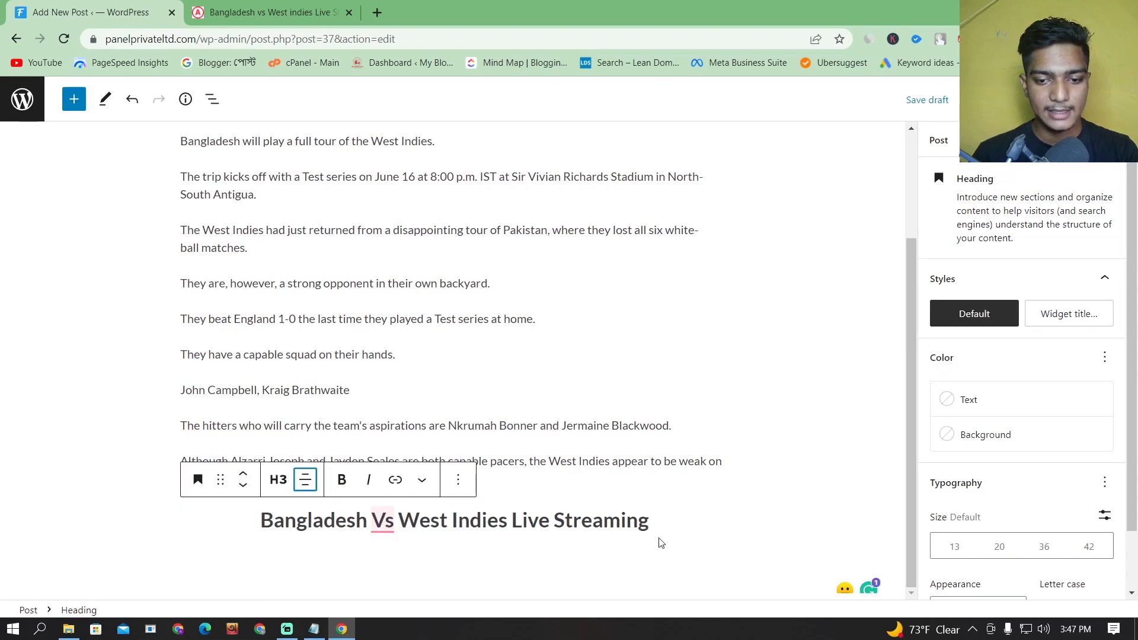
{"action": "left_click_drag", "start_coordinate": [650, 527], "coordinate": [259, 525]}
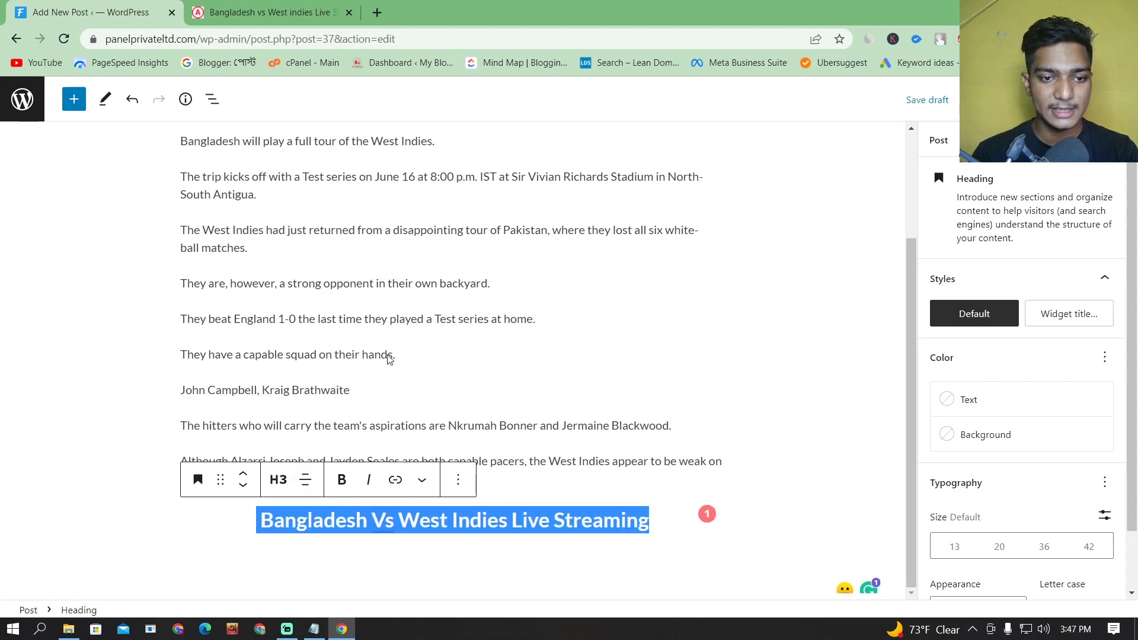
{"action": "left_click", "coordinate": [394, 480]}
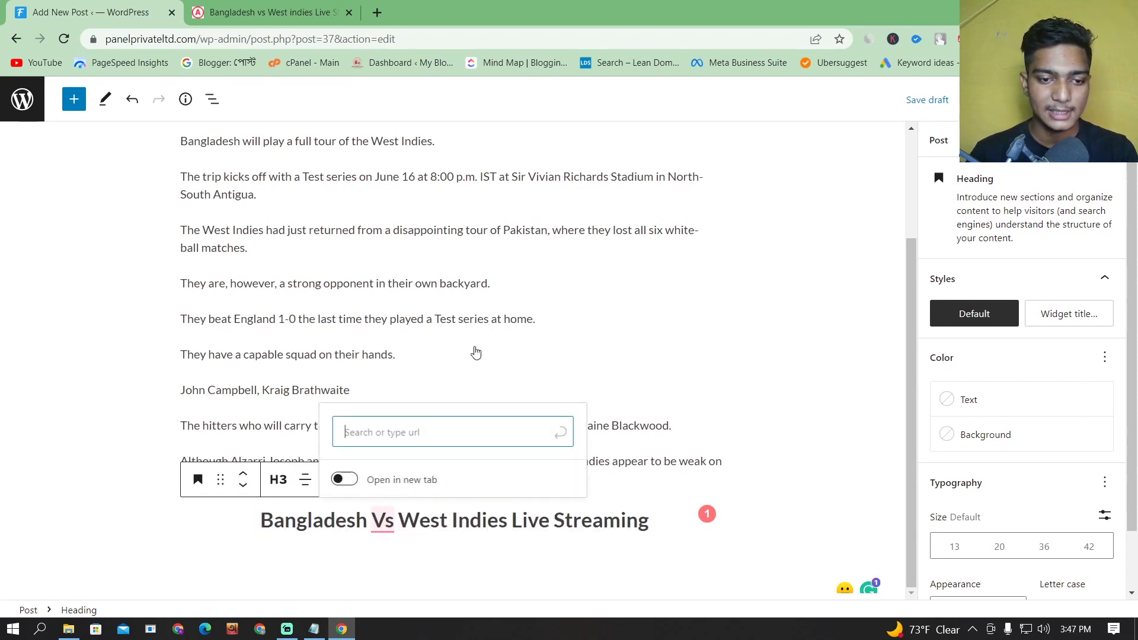
{"action": "key", "text": "Escape"}
{"action": "left_click", "coordinate": [396, 428]}
{"action": "left_click", "coordinate": [406, 557]}
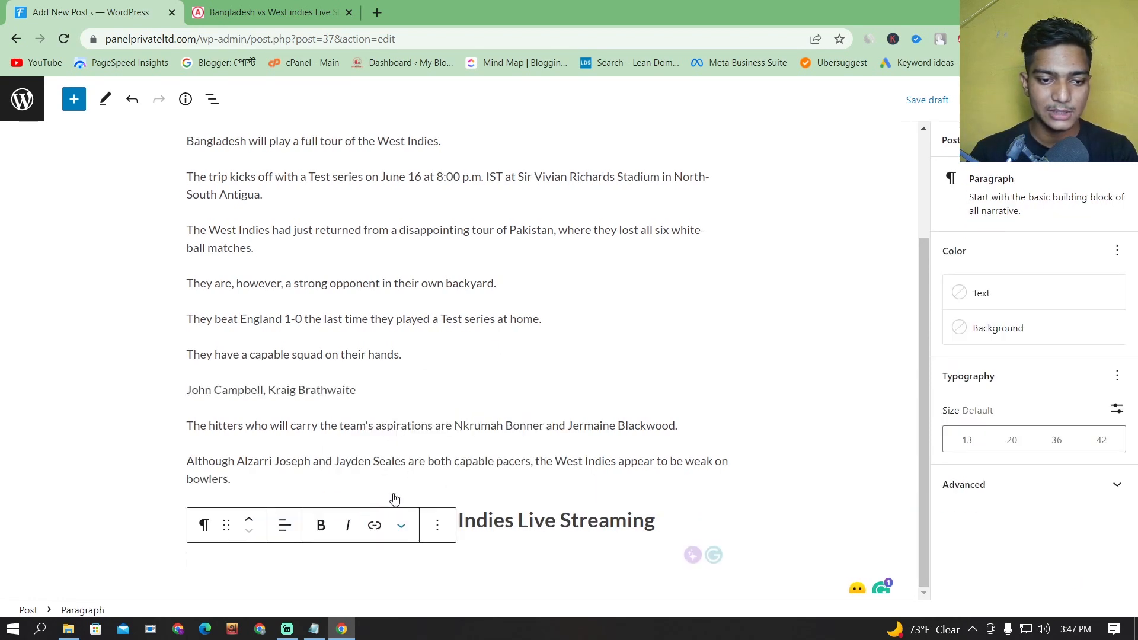
- Link the whole text of the centered heading to youtube.com, set to open in a new tab, and start an empty paragraph below it
{"action": "left_click_drag", "start_coordinate": [655, 521], "coordinate": [267, 521]}
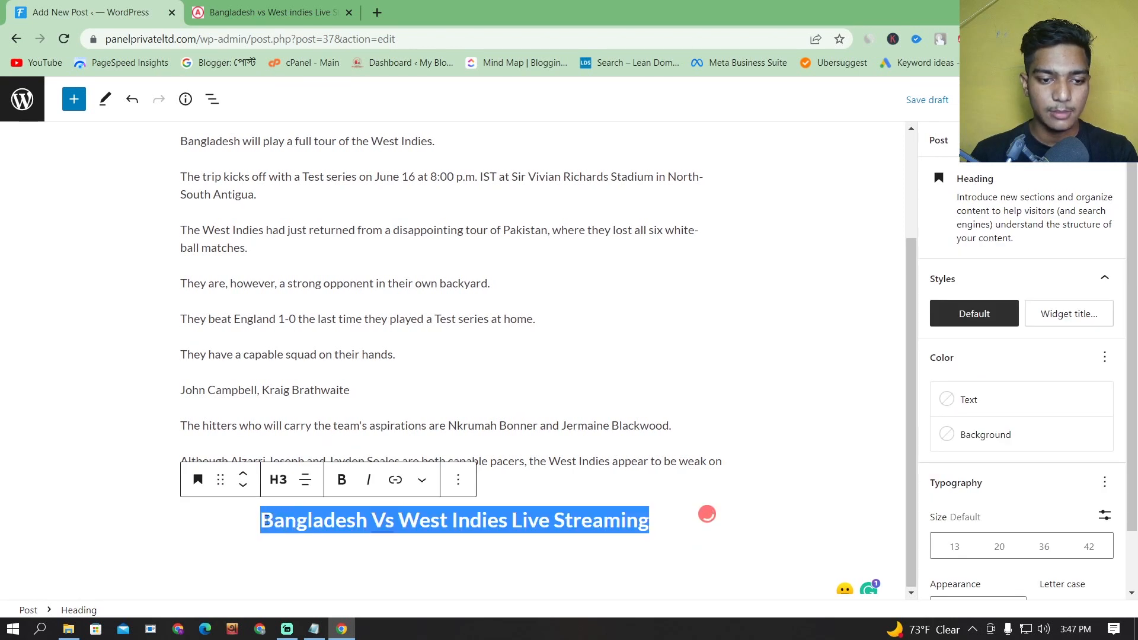
{"action": "left_click", "coordinate": [396, 480]}
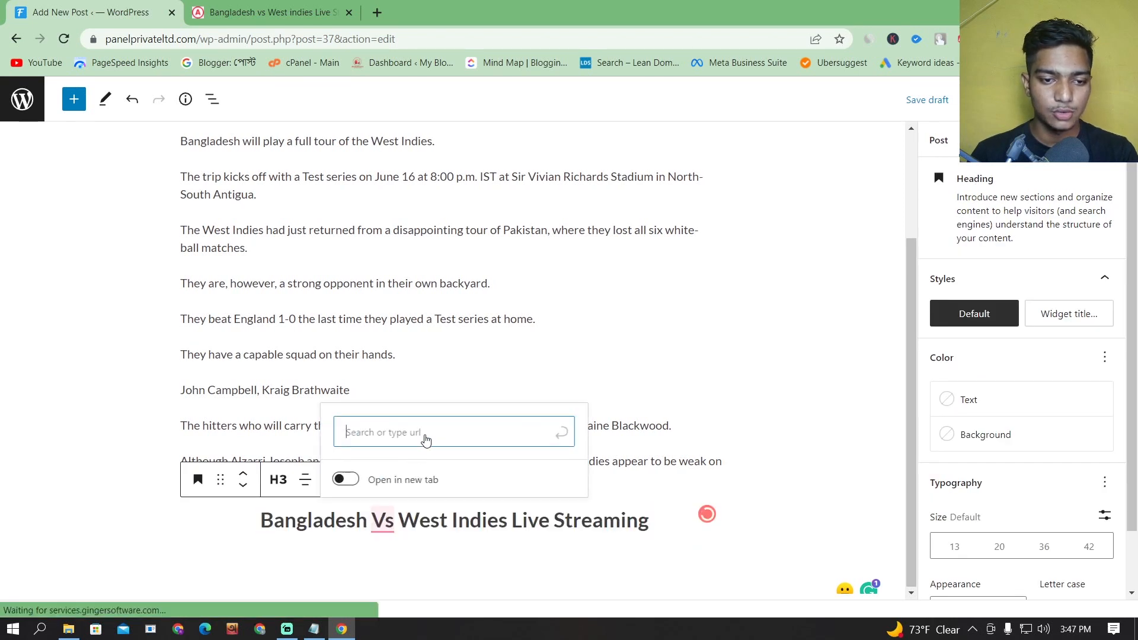
{"action": "type", "text": "youtube.com"}
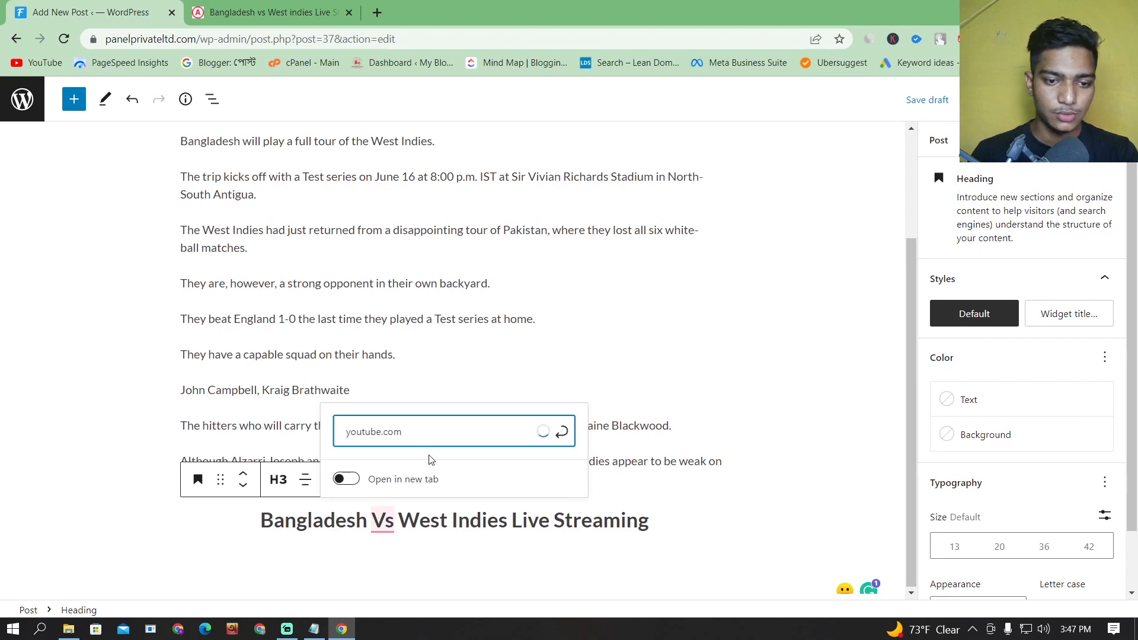
{"action": "left_click", "coordinate": [339, 481]}
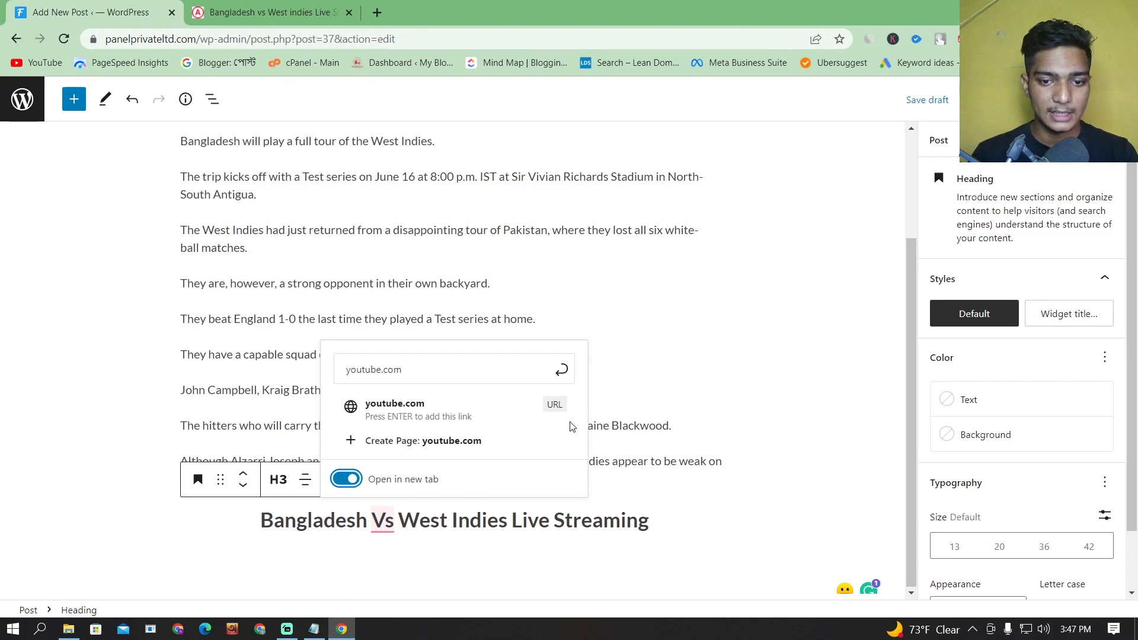
{"action": "left_click", "coordinate": [524, 409]}
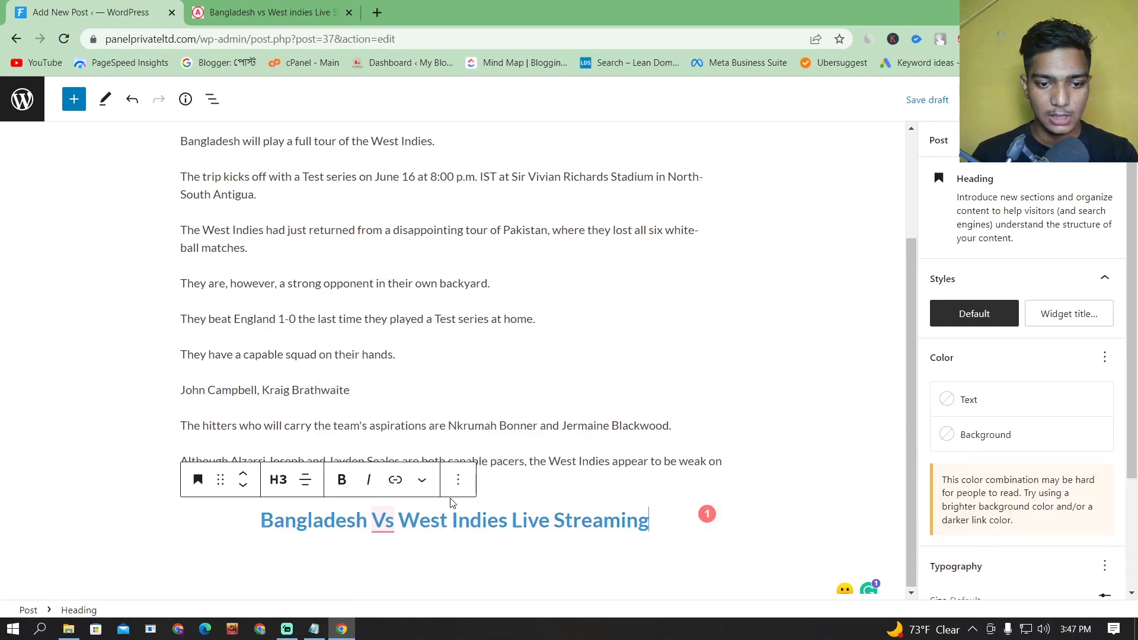
{"action": "key", "text": "Return"}
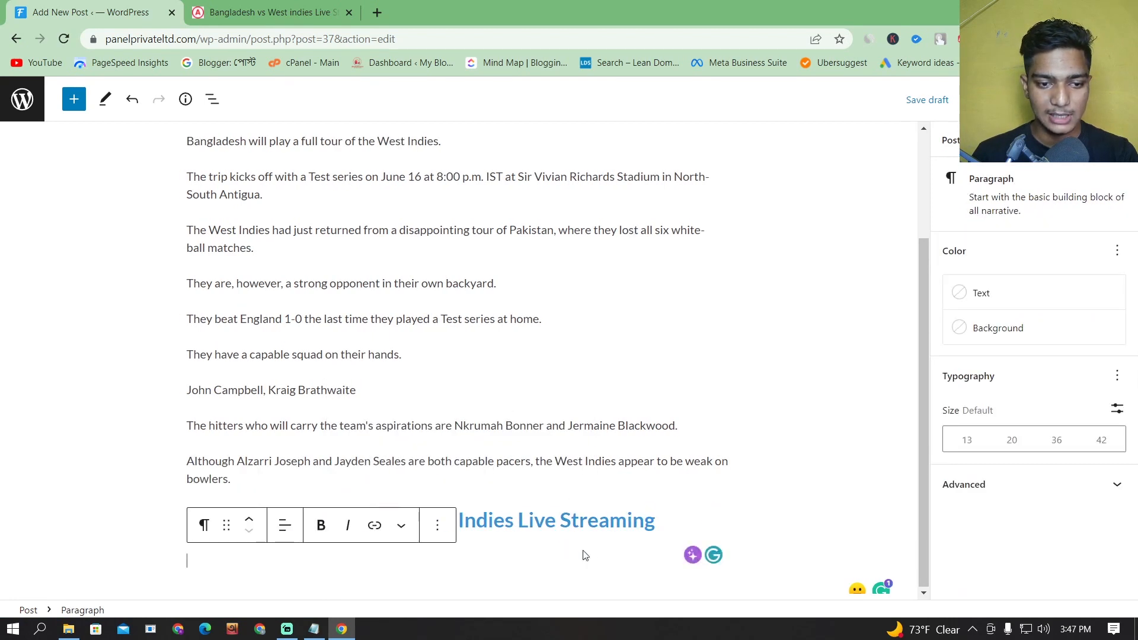
- Turn the empty paragraph below the centered heading into a bulleted list and enter four first names as separate items
{"action": "left_click", "coordinate": [204, 524]}
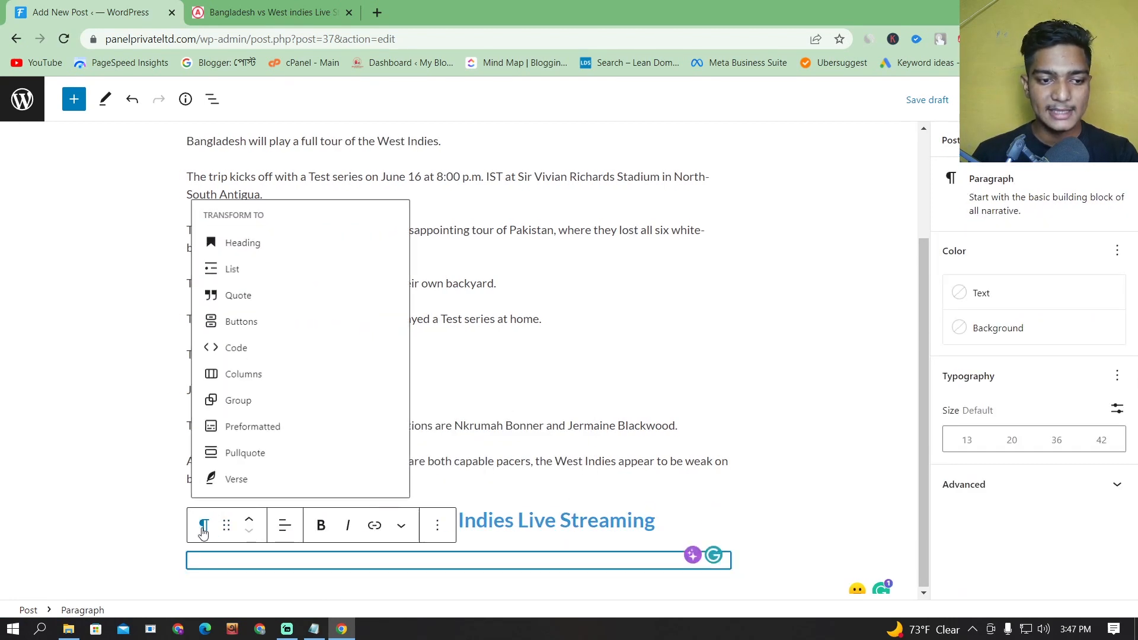
{"action": "left_click", "coordinate": [230, 268]}
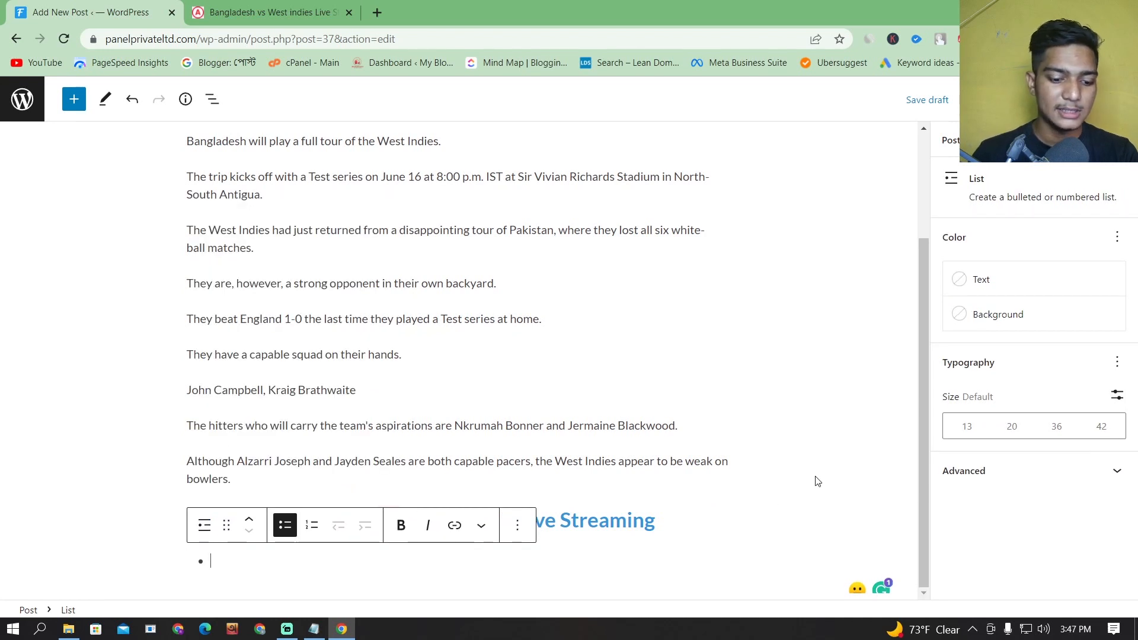
{"action": "type", "text": "shihab"}
{"action": "key", "text": "Return"}
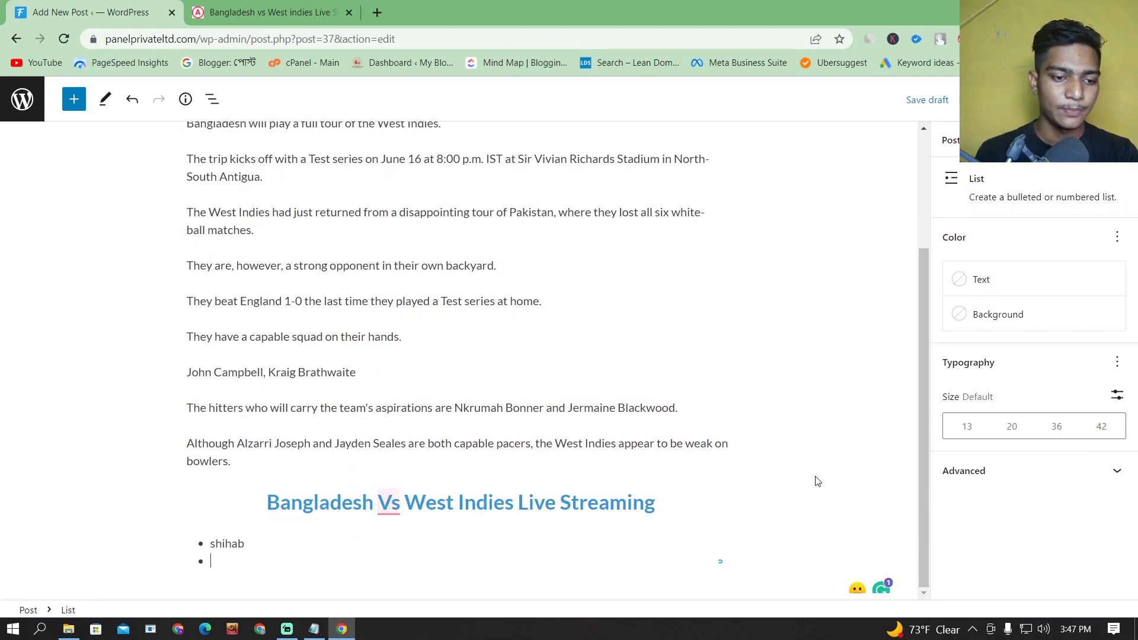
{"action": "type", "text": "noyon"}
{"action": "key", "text": "Return"}
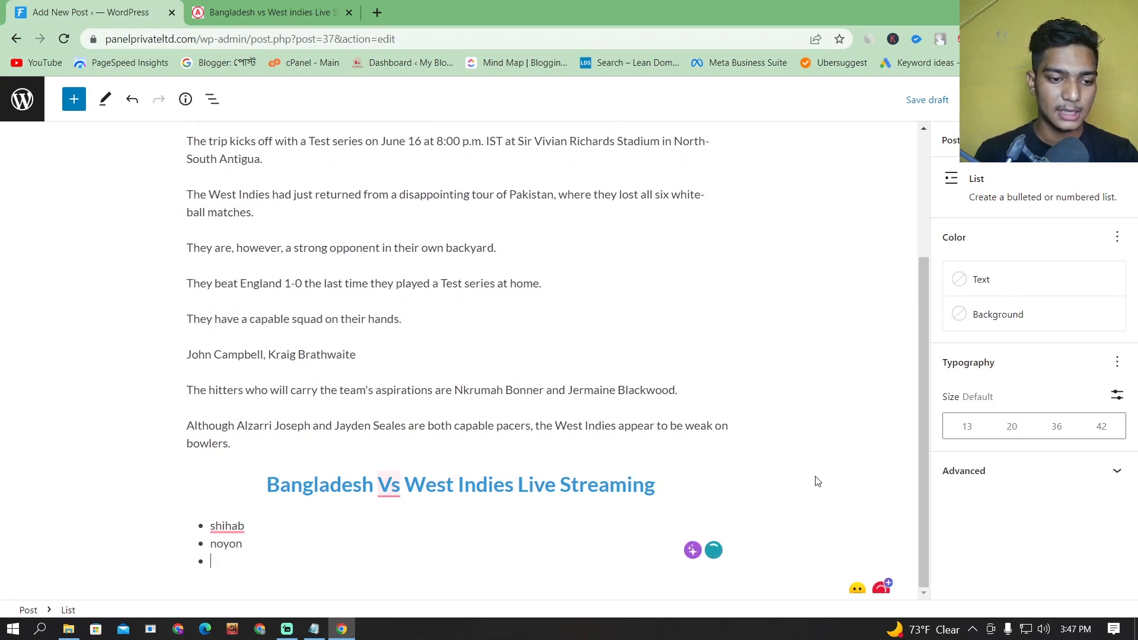
{"action": "type", "text": "rony"}
{"action": "key", "text": "Return"}
{"action": "type", "text": "a"}
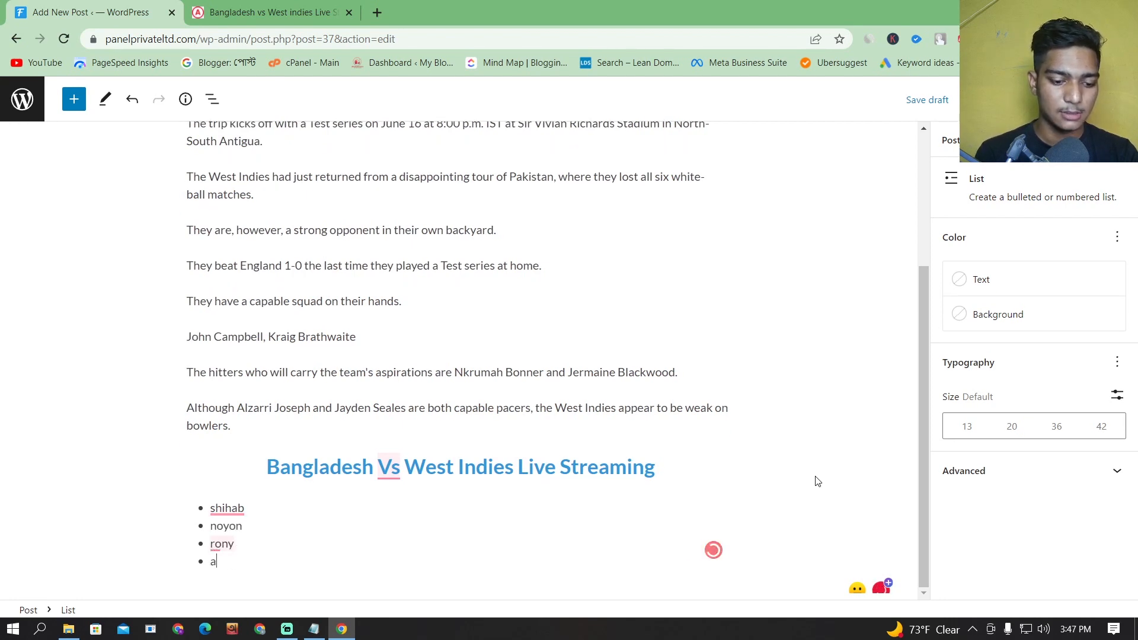
{"action": "type", "text": "ononno"}
{"action": "key", "text": "Return"}
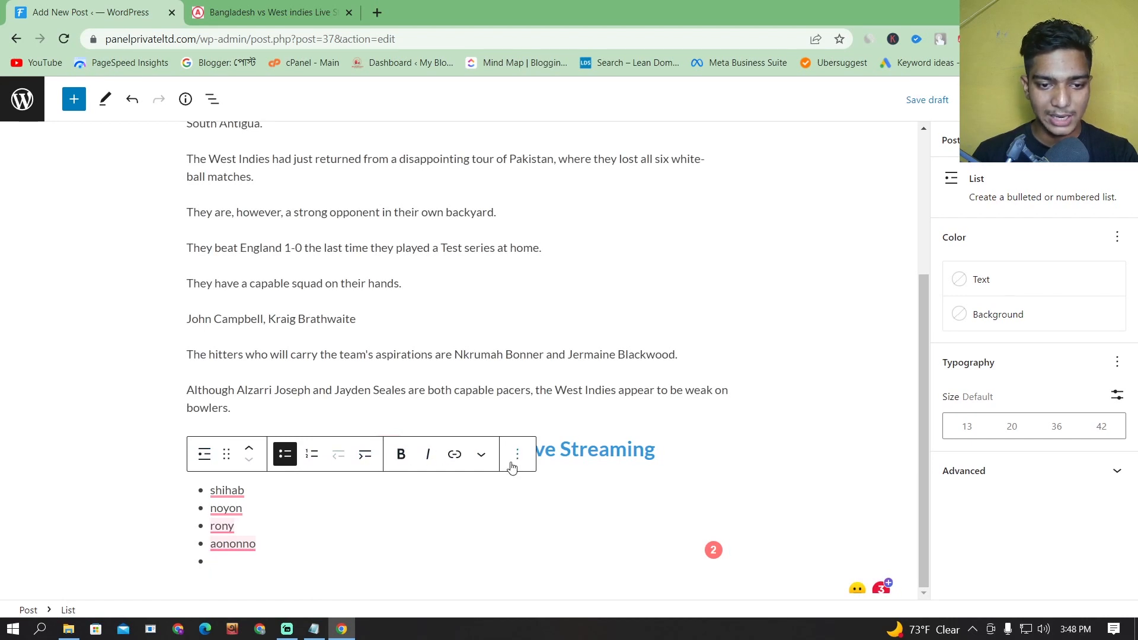
- Convert the bulleted list of names to a numbered list and end it with an empty paragraph below
{"action": "left_click", "coordinate": [312, 455]}
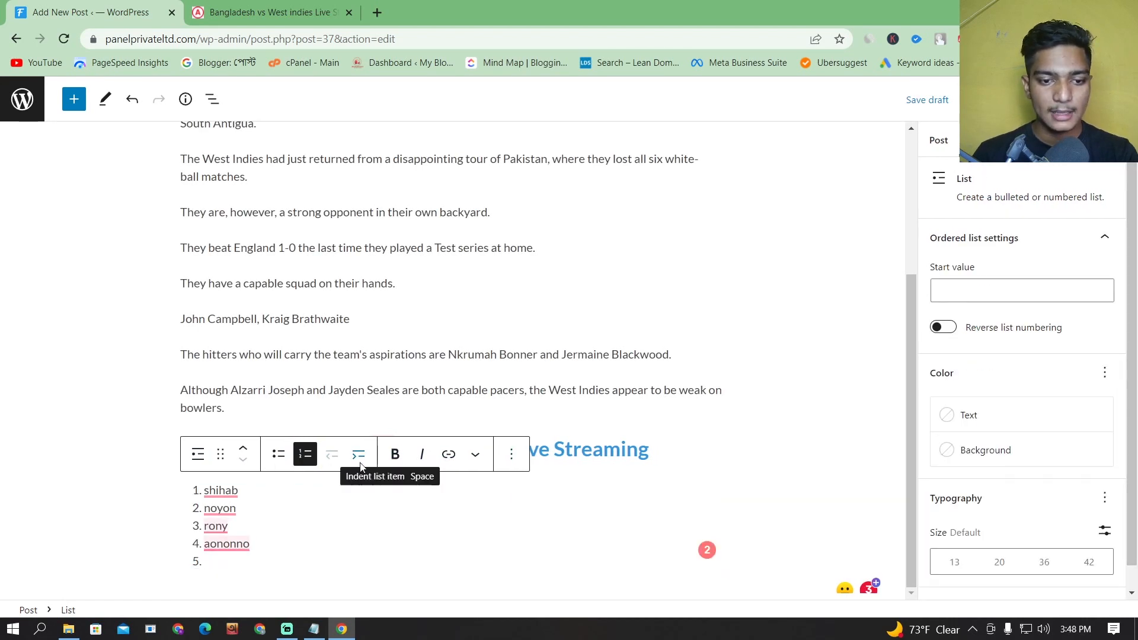
{"action": "scroll", "coordinate": [584, 358], "scroll_direction": "up", "scroll_amount": 1}
{"action": "scroll", "coordinate": [640, 364], "scroll_direction": "up", "scroll_amount": 3}
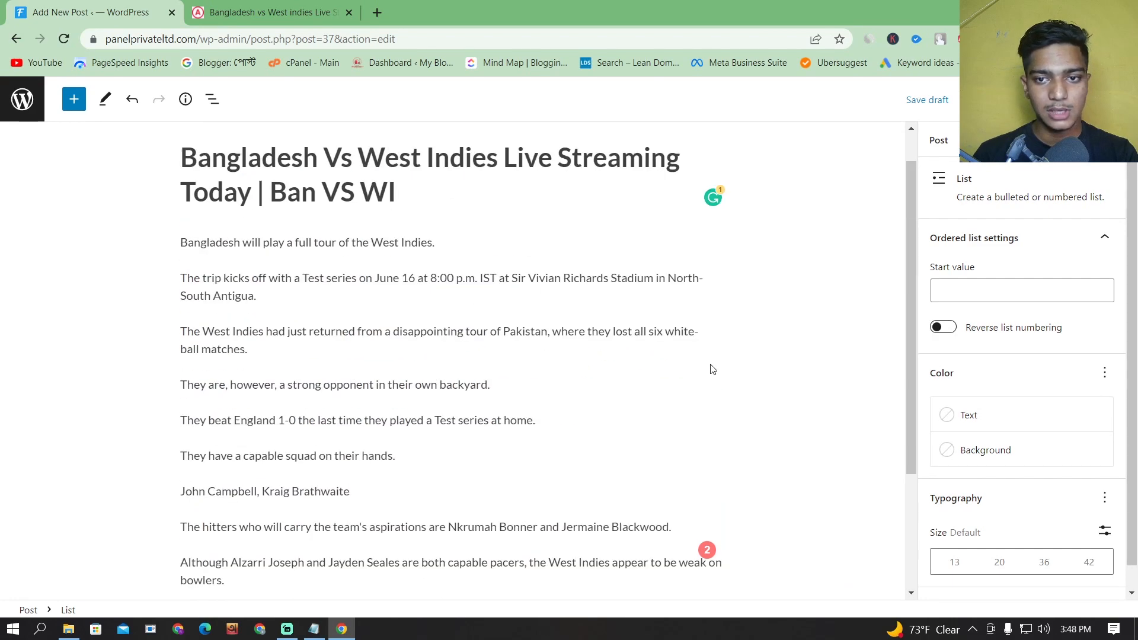
{"action": "scroll", "coordinate": [711, 369], "scroll_direction": "up", "scroll_amount": 1}
{"action": "scroll", "coordinate": [287, 273], "scroll_direction": "down", "scroll_amount": 5}
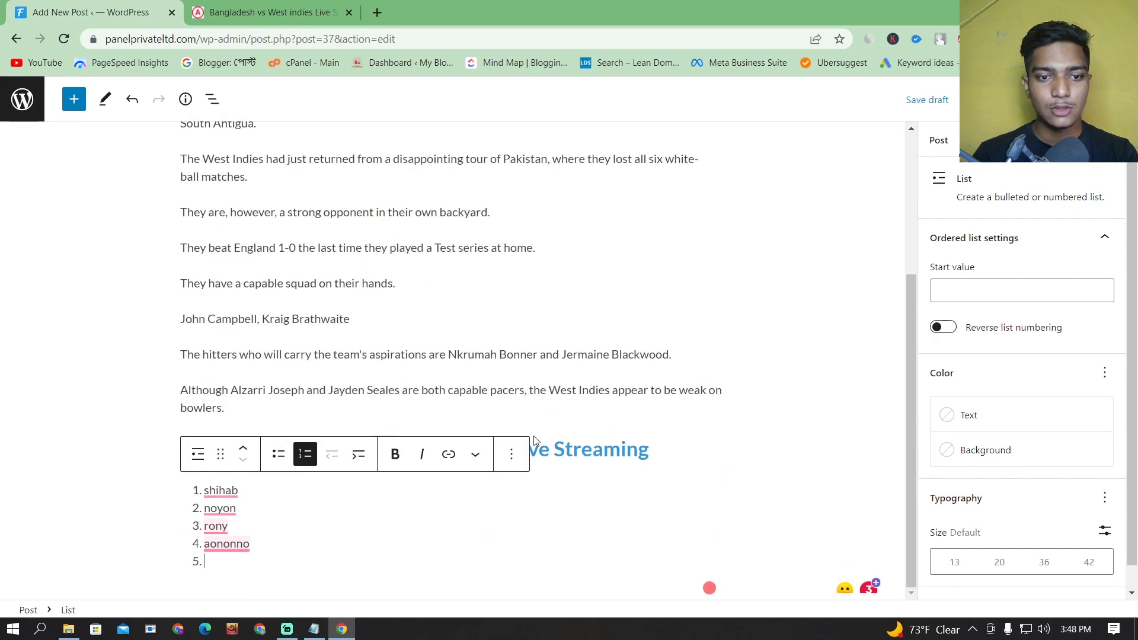
{"action": "key", "text": "Return"}
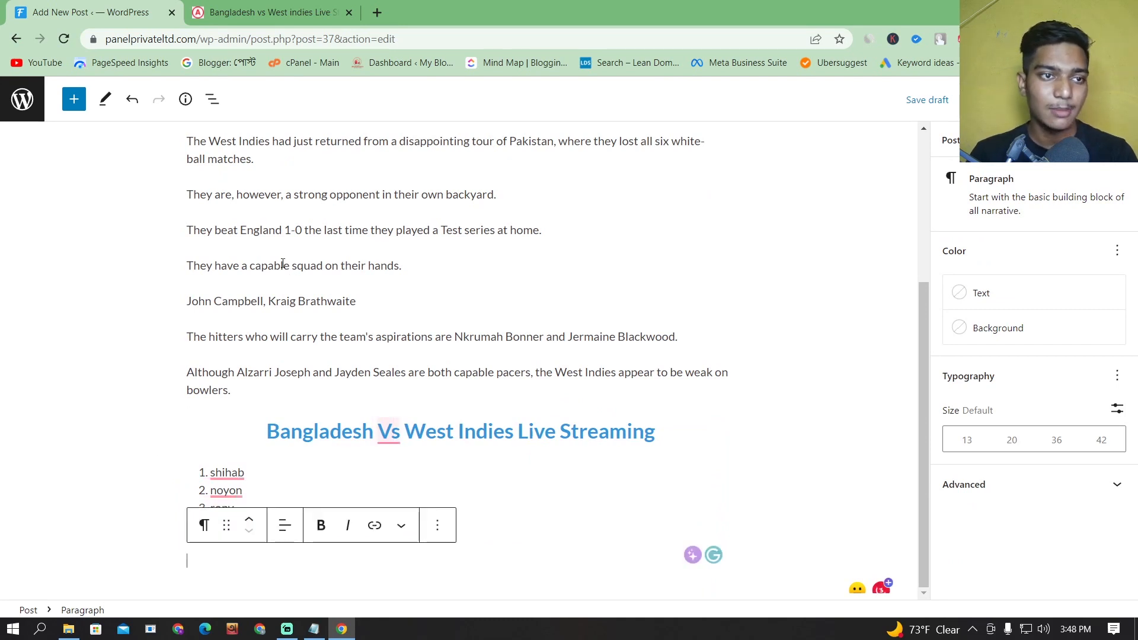
- Search the block library for "table" and create a table with 2 rows below the numbered list
{"action": "left_click", "coordinate": [71, 99]}
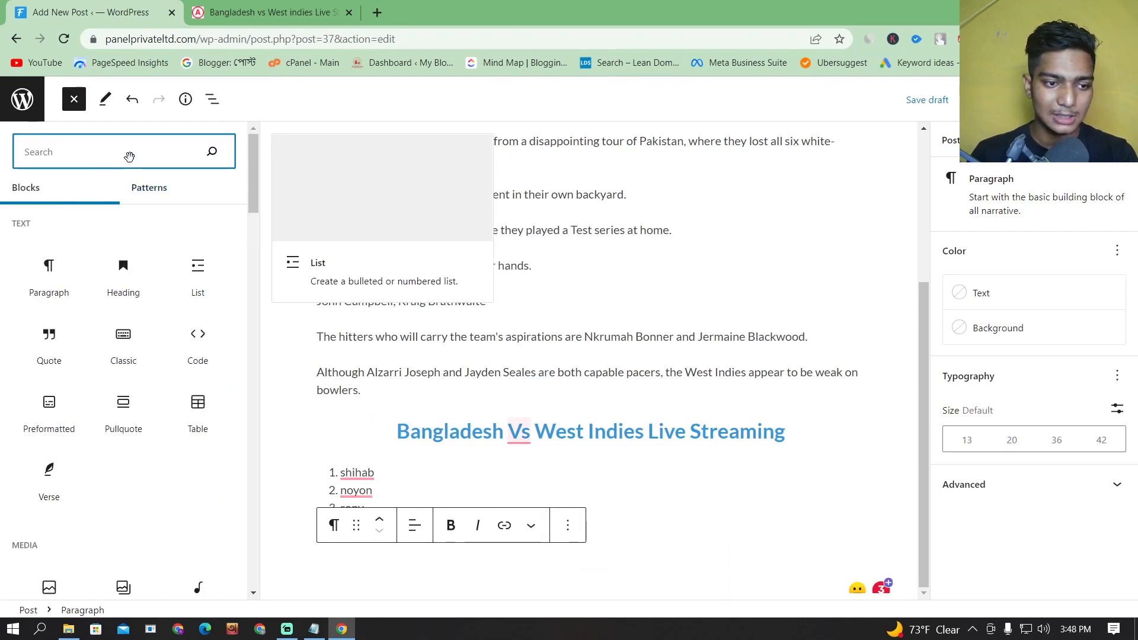
{"action": "type", "text": "ta"}
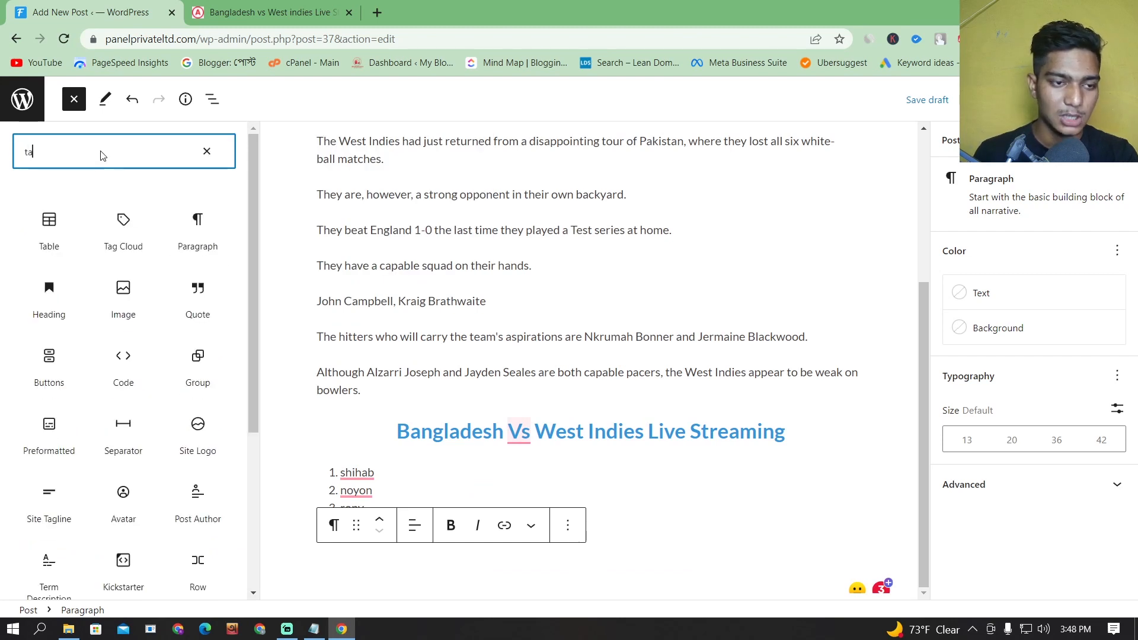
{"action": "type", "text": "ble"}
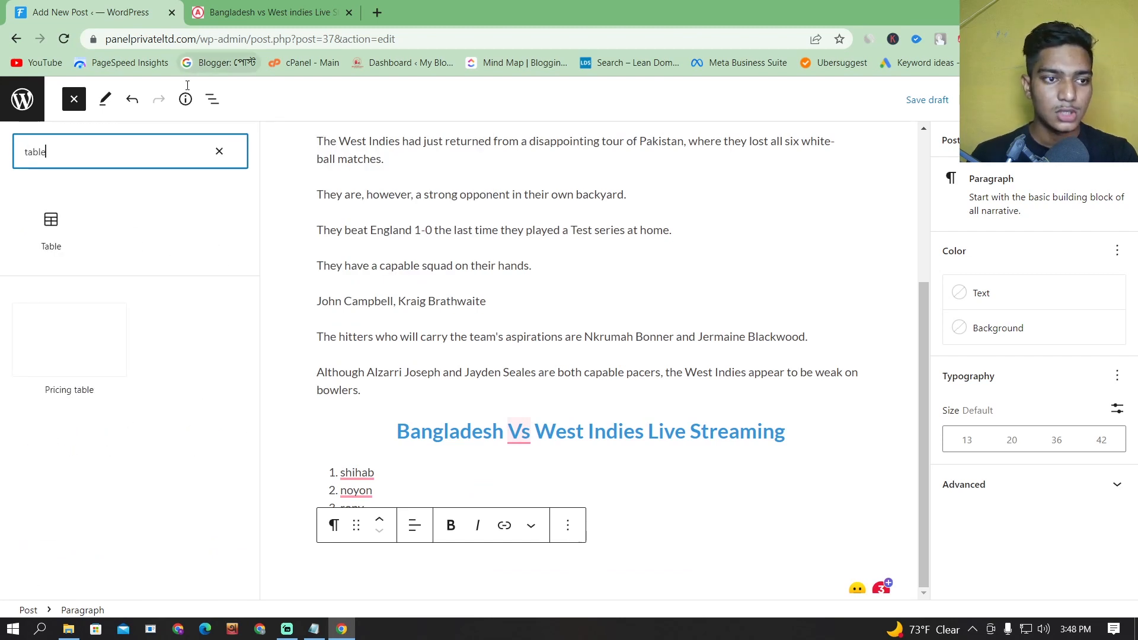
{"action": "left_click", "coordinate": [50, 220]}
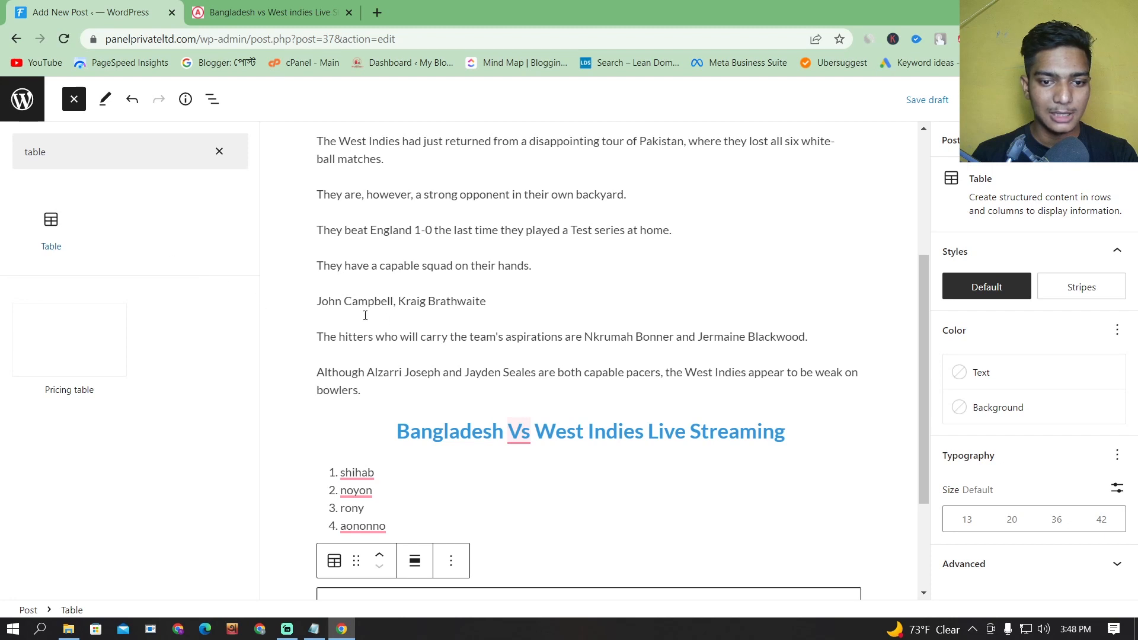
{"action": "left_click_drag", "start_coordinate": [924, 289], "coordinate": [926, 345]}
{"action": "scroll", "coordinate": [616, 507], "scroll_direction": "down", "scroll_amount": 1}
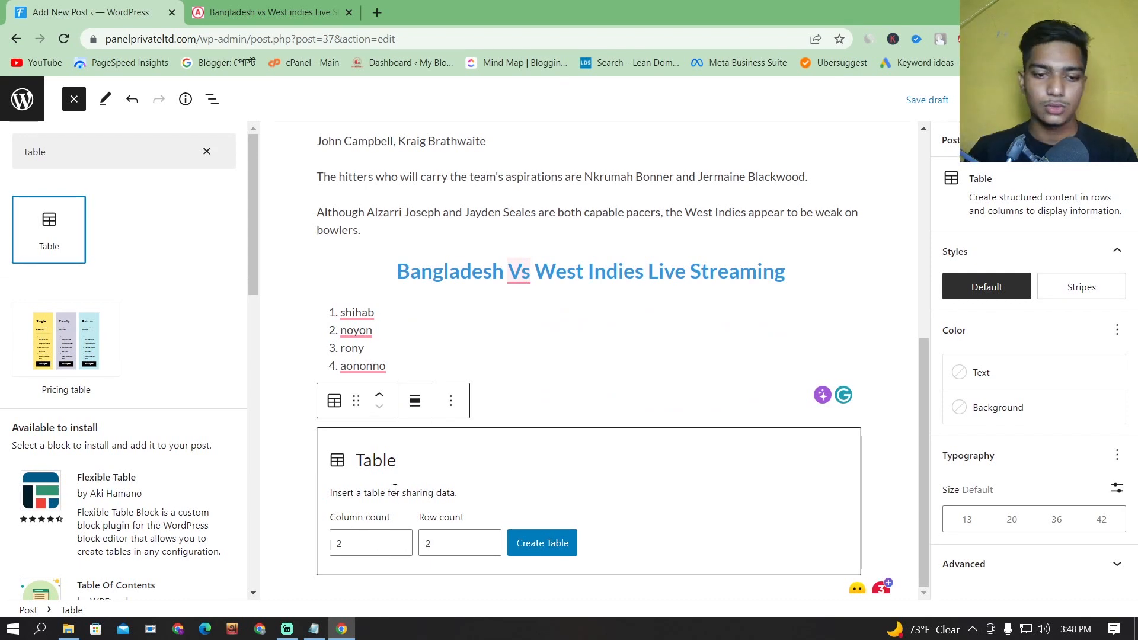
{"action": "left_click", "coordinate": [401, 540]}
{"action": "left_click", "coordinate": [422, 553]}
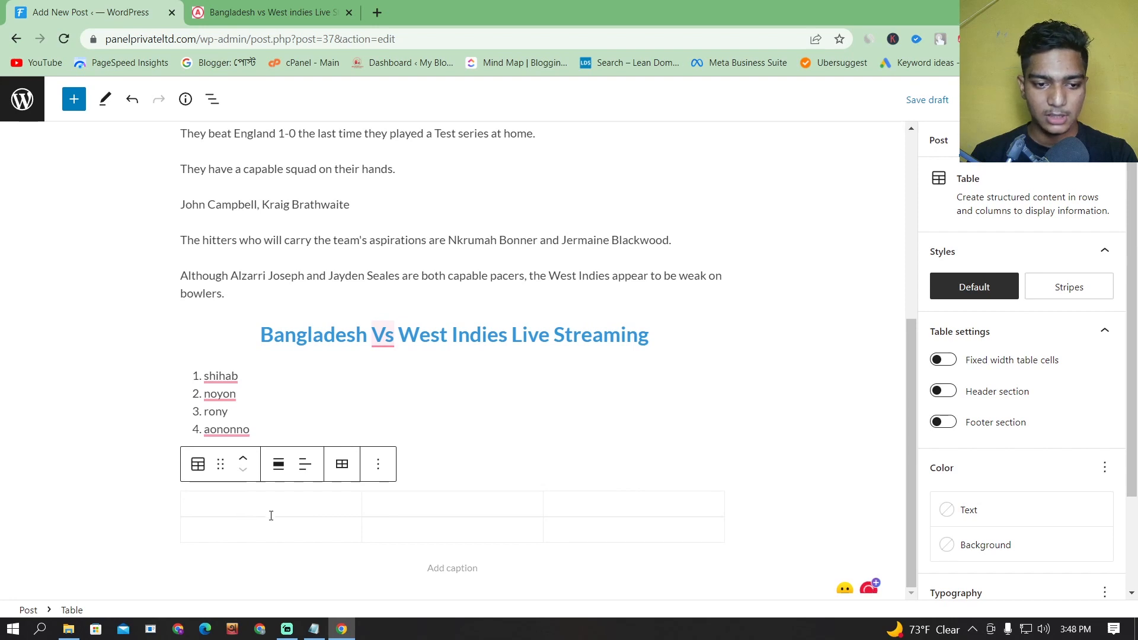
- Enter a first name in the second cell of the table's first row
{"action": "left_click", "coordinate": [271, 515]}
{"action": "left_click", "coordinate": [468, 510]}
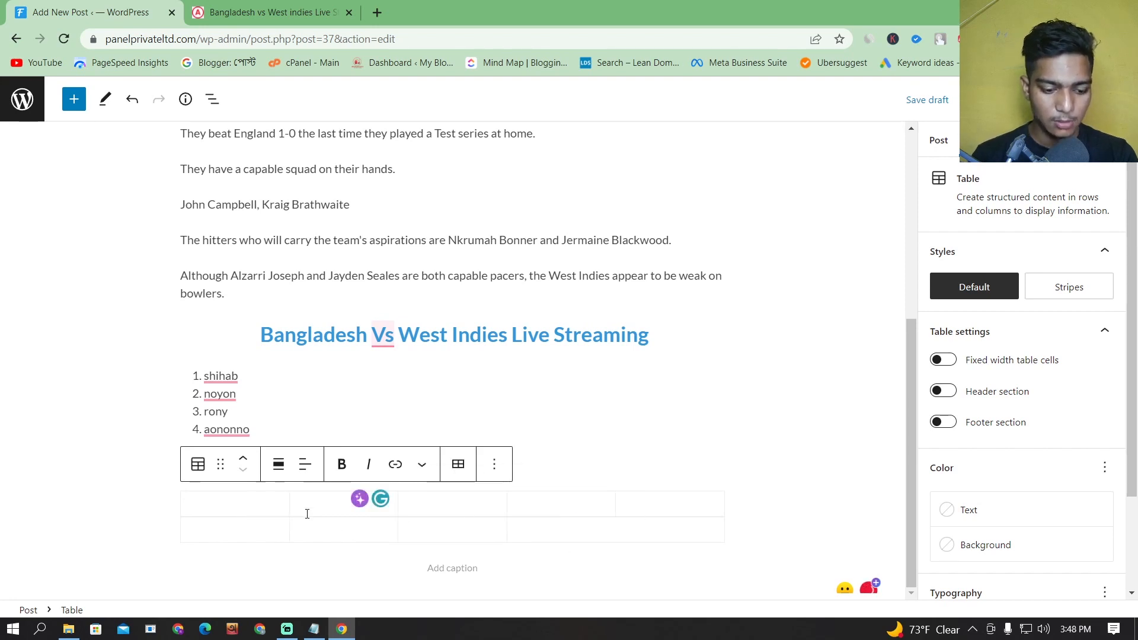
{"action": "type", "text": "shihab"}
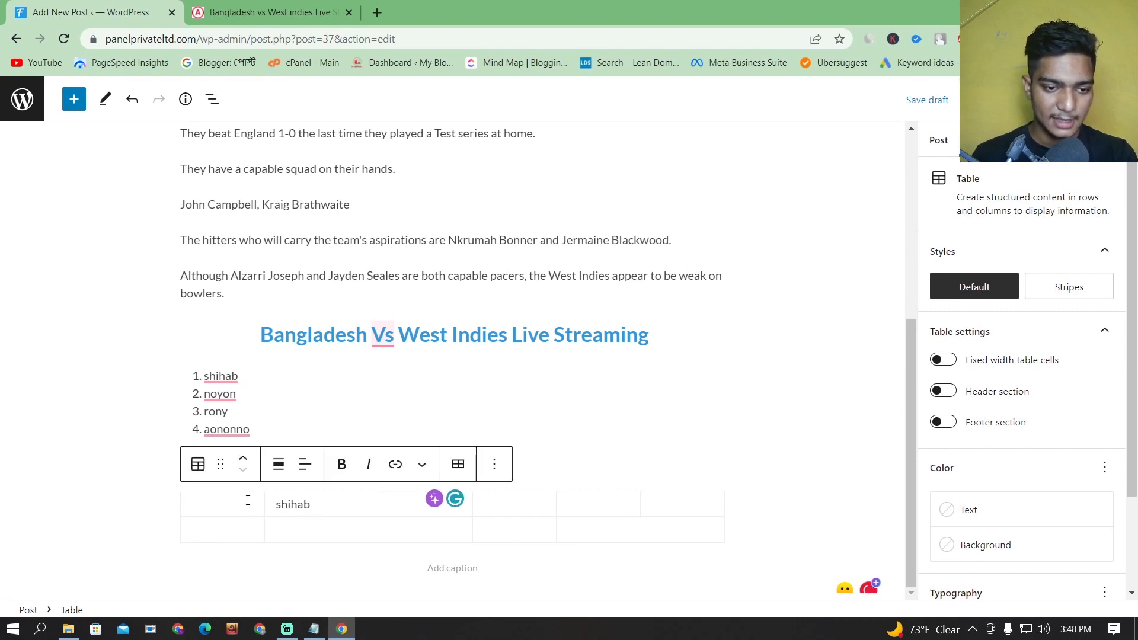
- Try to left-align the table column that contains the first name
{"action": "double_click", "coordinate": [309, 504]}
{"action": "left_click", "coordinate": [305, 463]}
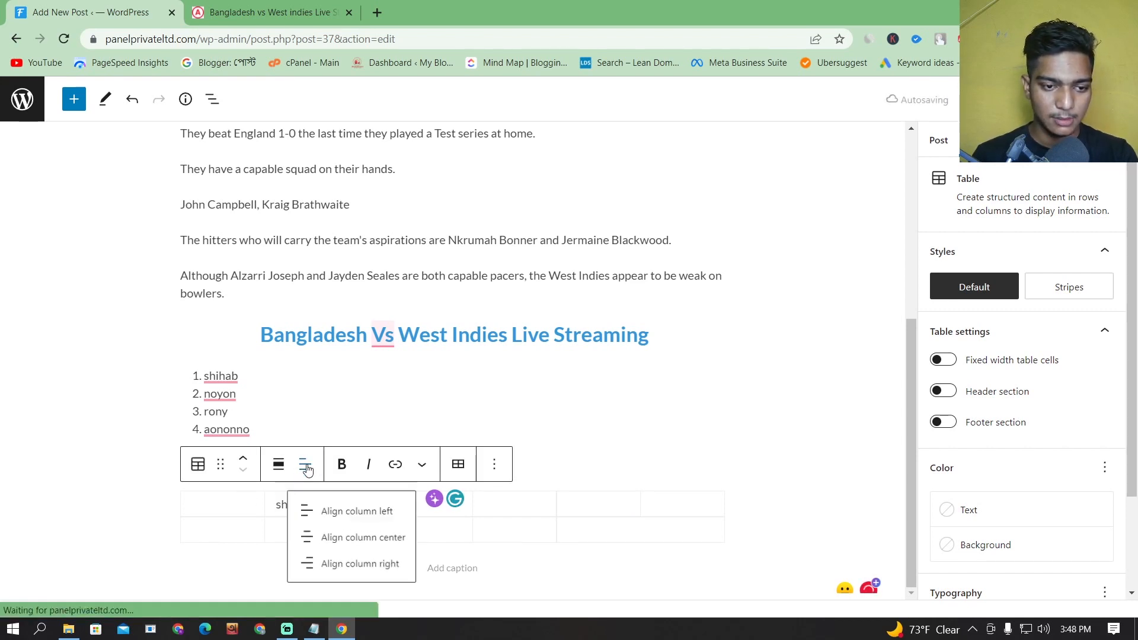
{"action": "left_click", "coordinate": [338, 517]}
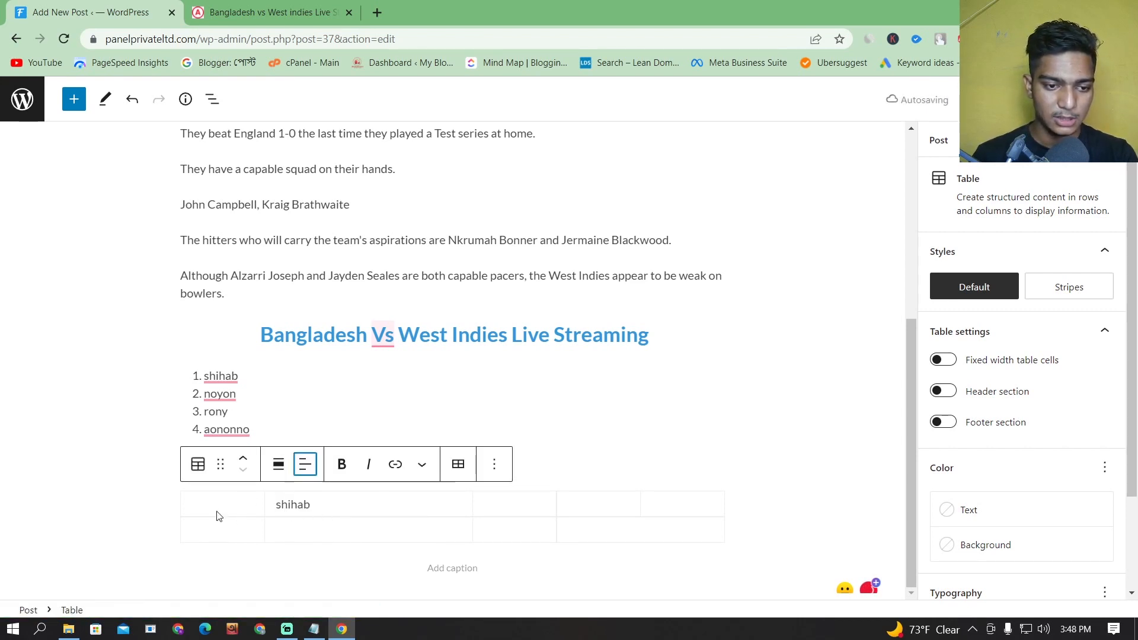
{"action": "left_click_drag", "start_coordinate": [318, 504], "coordinate": [260, 513]}
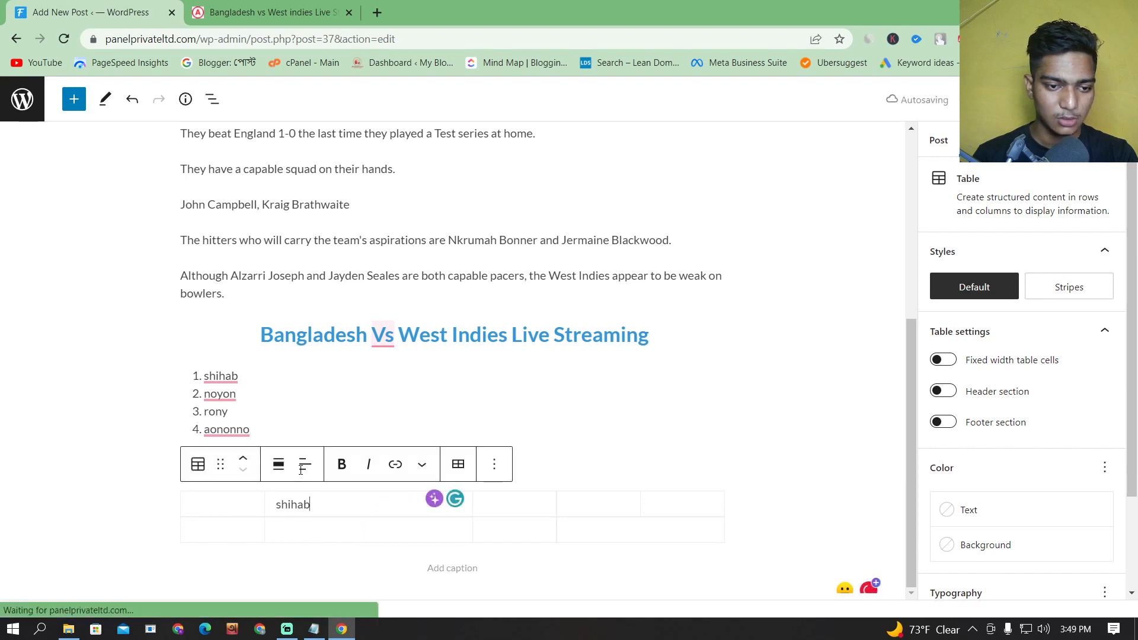
{"action": "left_click", "coordinate": [305, 463]}
{"action": "left_click", "coordinate": [281, 508]}
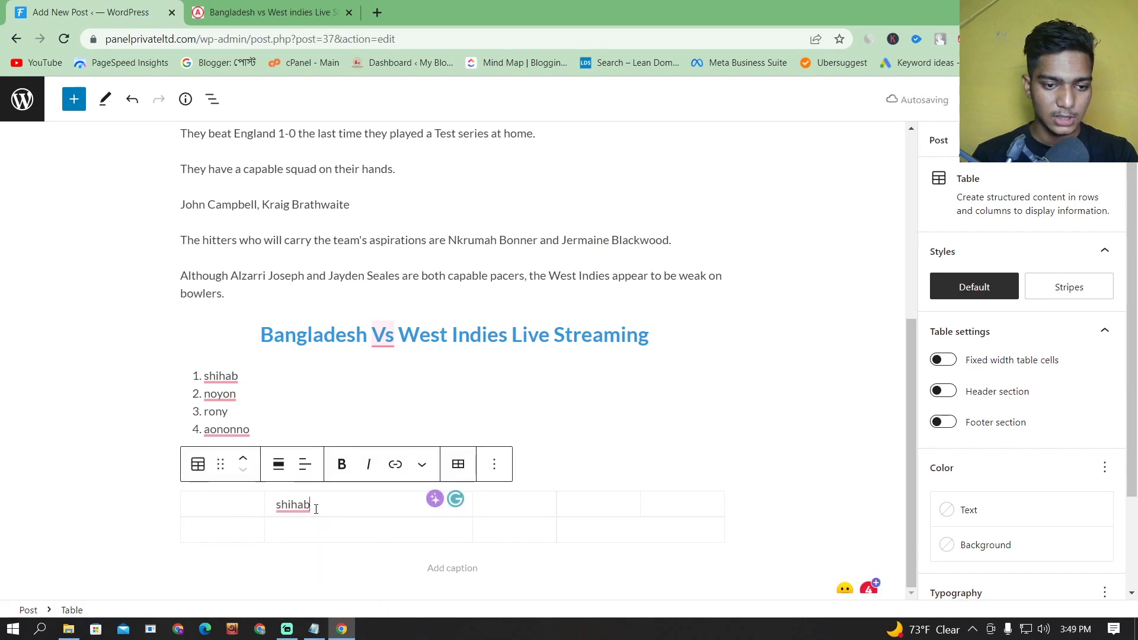
{"action": "double_click", "coordinate": [284, 505]}
{"action": "left_click", "coordinate": [305, 463]}
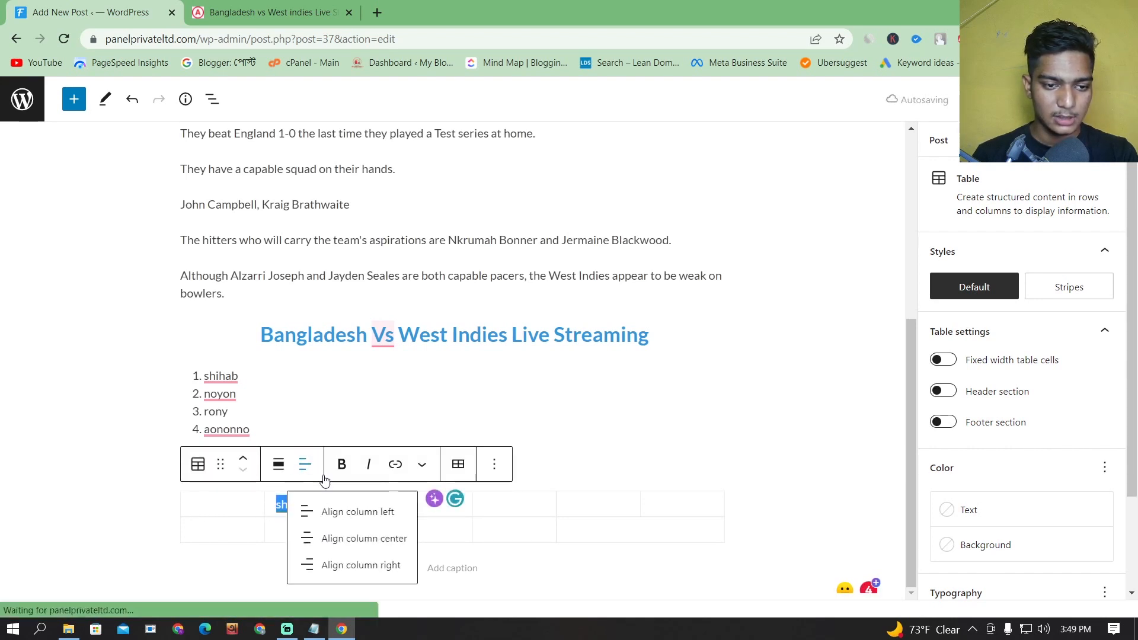
{"action": "left_click", "coordinate": [338, 516]}
{"action": "left_click", "coordinate": [305, 467]}
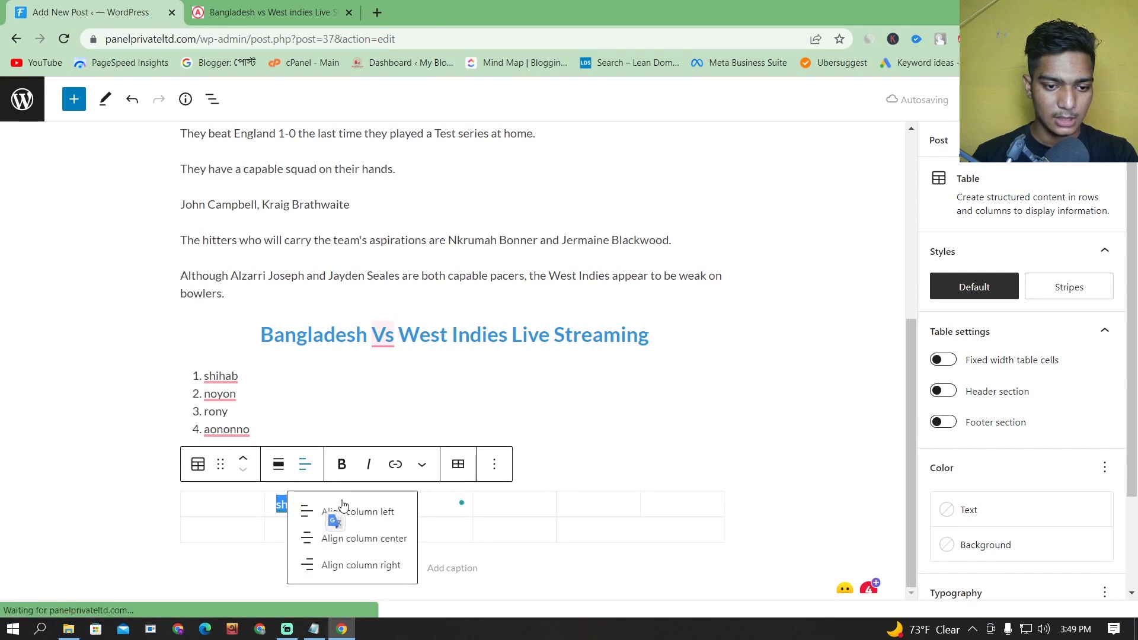
{"action": "left_click", "coordinate": [369, 516]}
- Enter the sample text "efefa" in an empty cell of the table's first row
{"action": "left_click", "coordinate": [659, 504]}
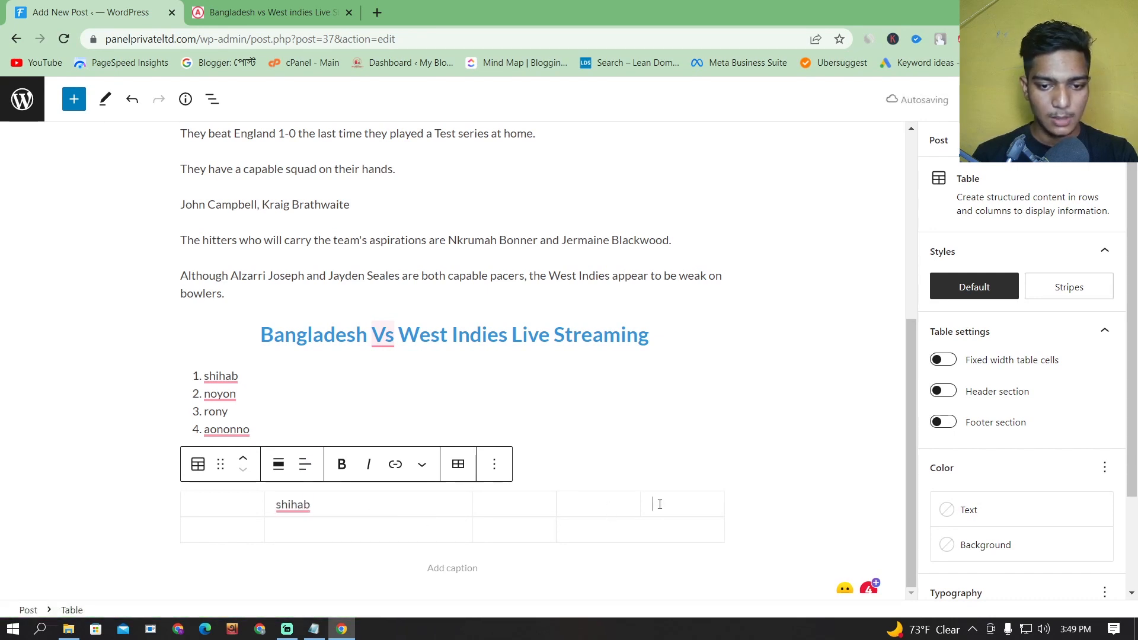
{"action": "left_click", "coordinate": [459, 515]}
{"action": "left_click", "coordinate": [510, 512]}
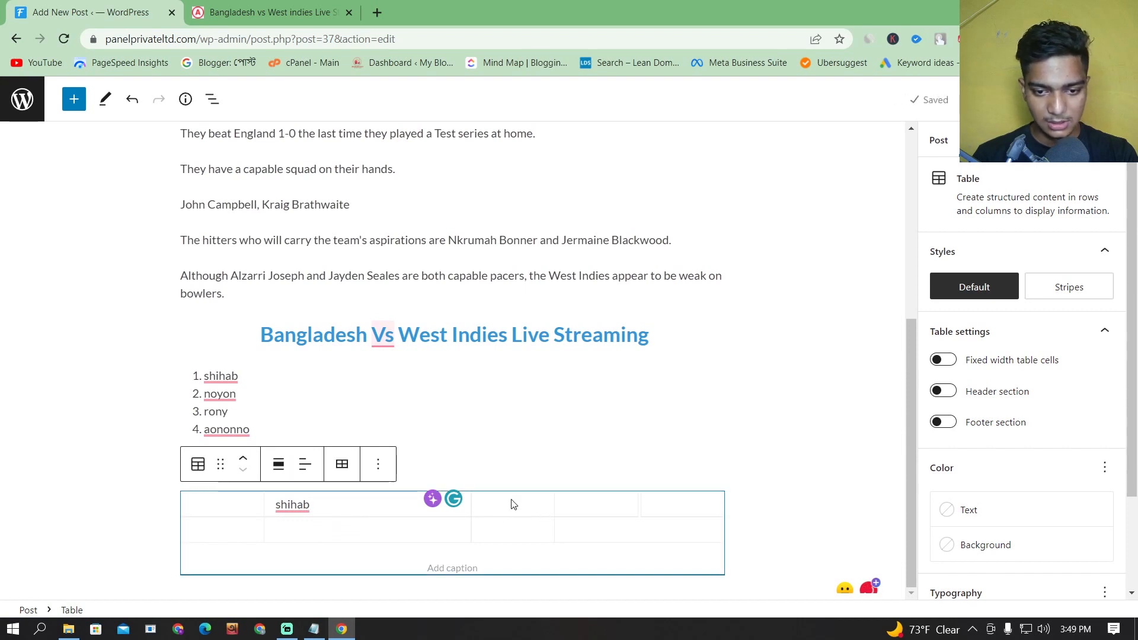
{"action": "left_click", "coordinate": [599, 506]}
{"action": "type", "text": "efefa"}
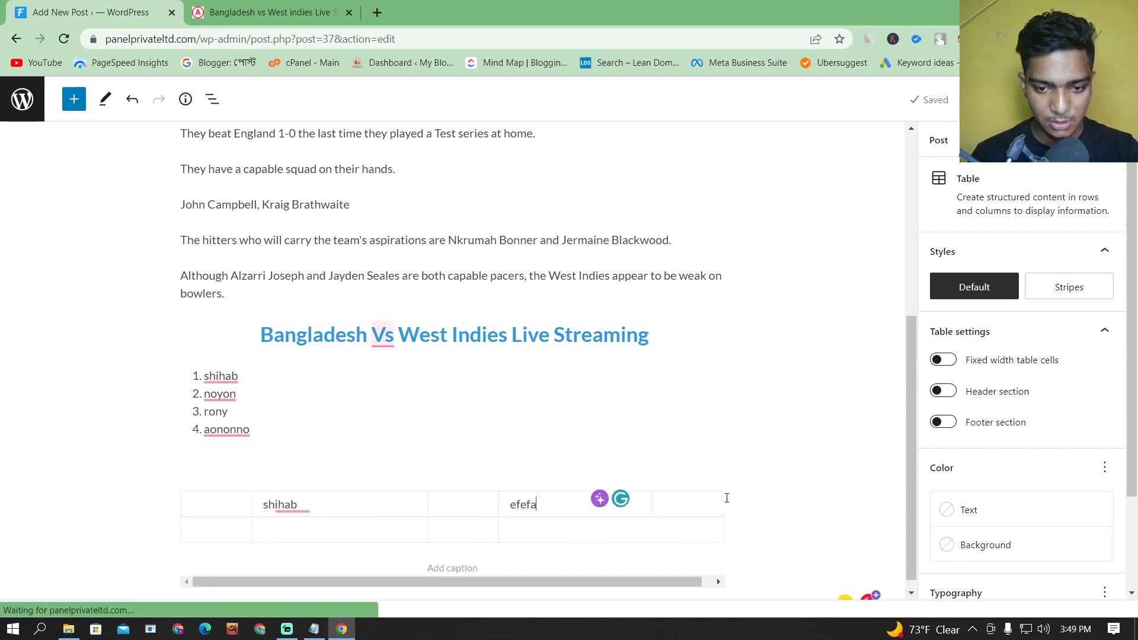
{"action": "left_click", "coordinate": [436, 514]}
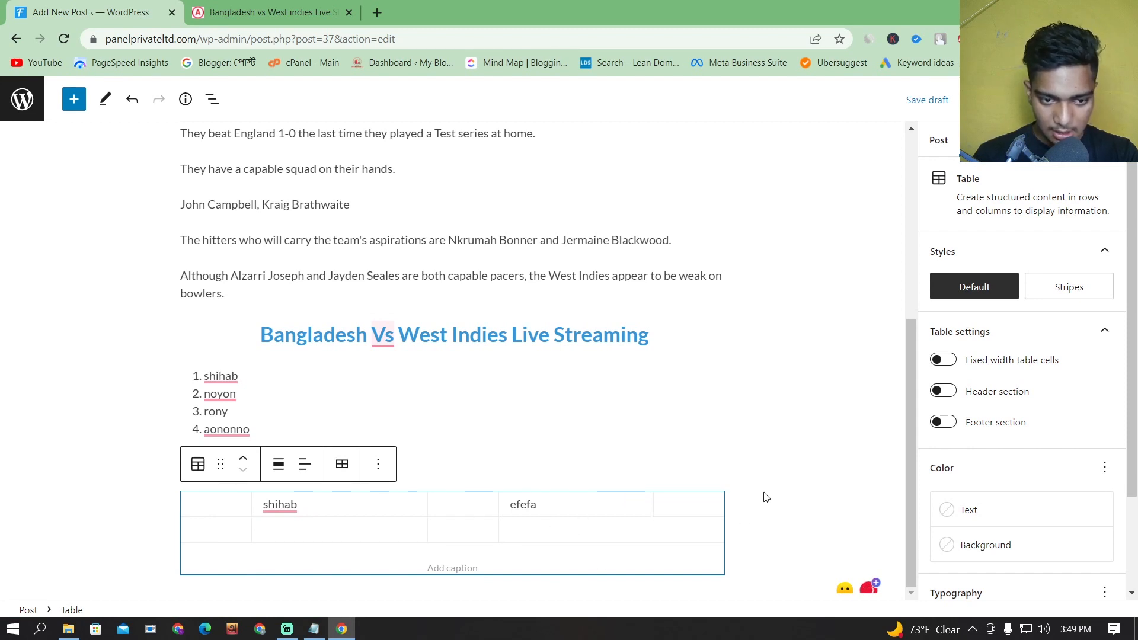
- Fill two cells of the table's second row with "50" and "rerrfa"
{"action": "left_click", "coordinate": [339, 526]}
{"action": "key", "text": "Tab"}
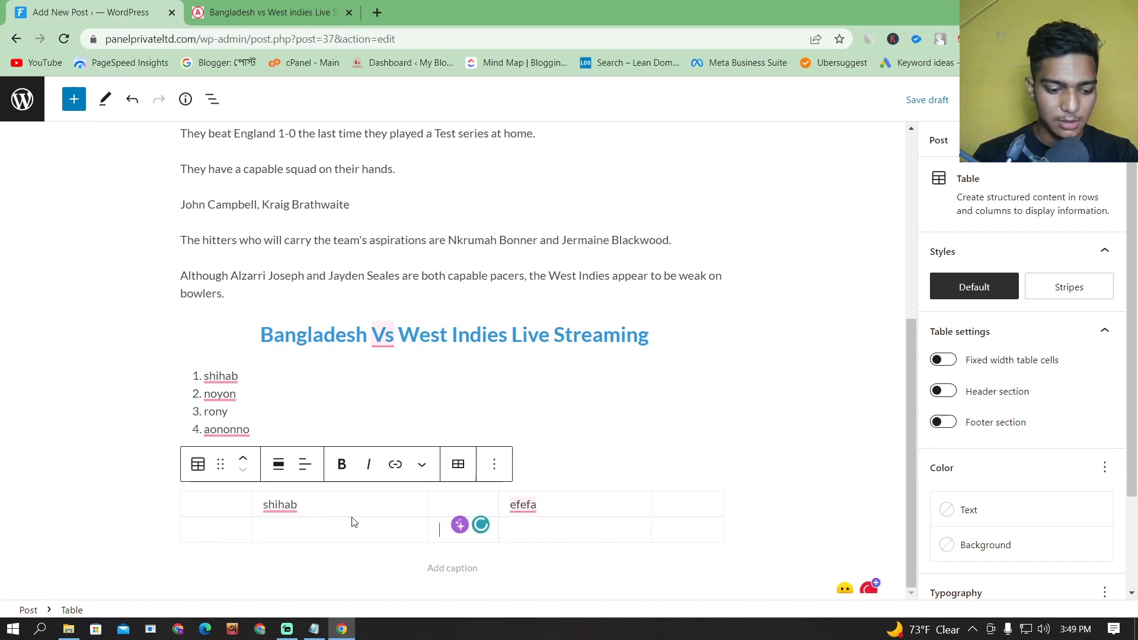
{"action": "type", "text": "50"}
{"action": "key", "text": "Escape"}
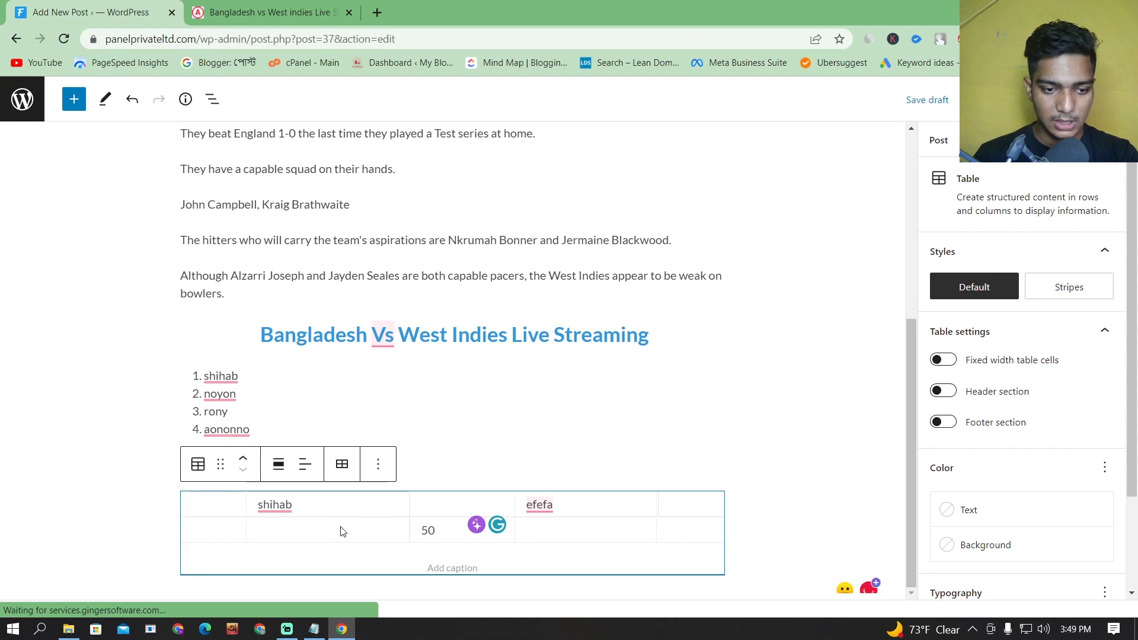
{"action": "left_click", "coordinate": [619, 526]}
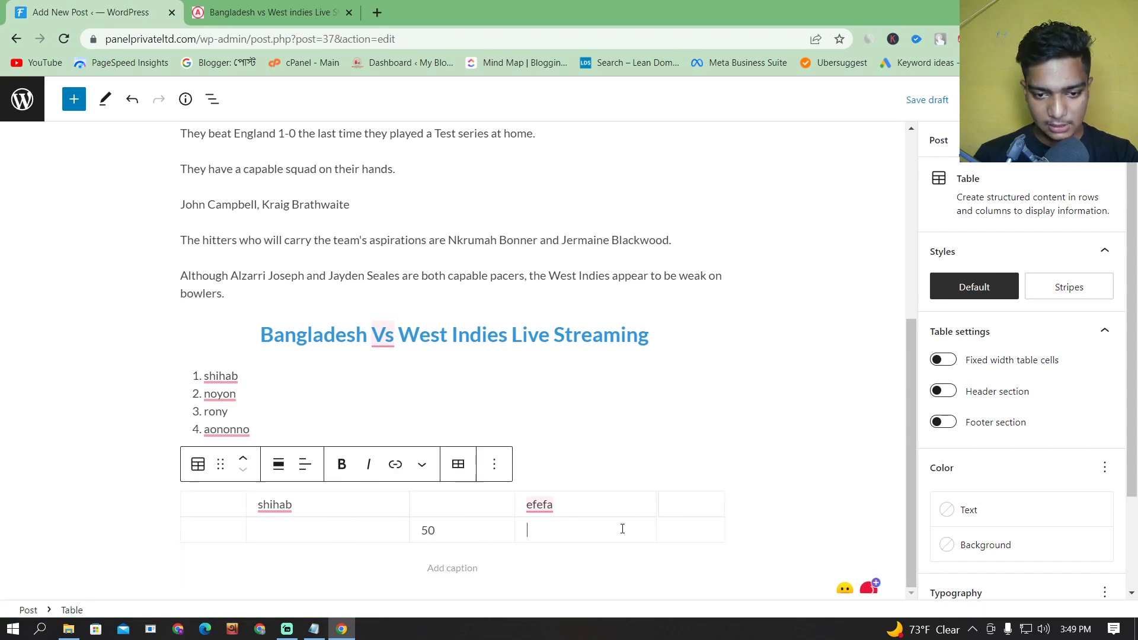
{"action": "type", "text": "rerrfa"}
{"action": "mouse_move", "coordinate": [905, 503]}
{"action": "left_mouse_down"}
{"action": "mouse_move", "coordinate": [908, 452]}
{"action": "mouse_move", "coordinate": [908, 492]}
{"action": "left_mouse_up"}
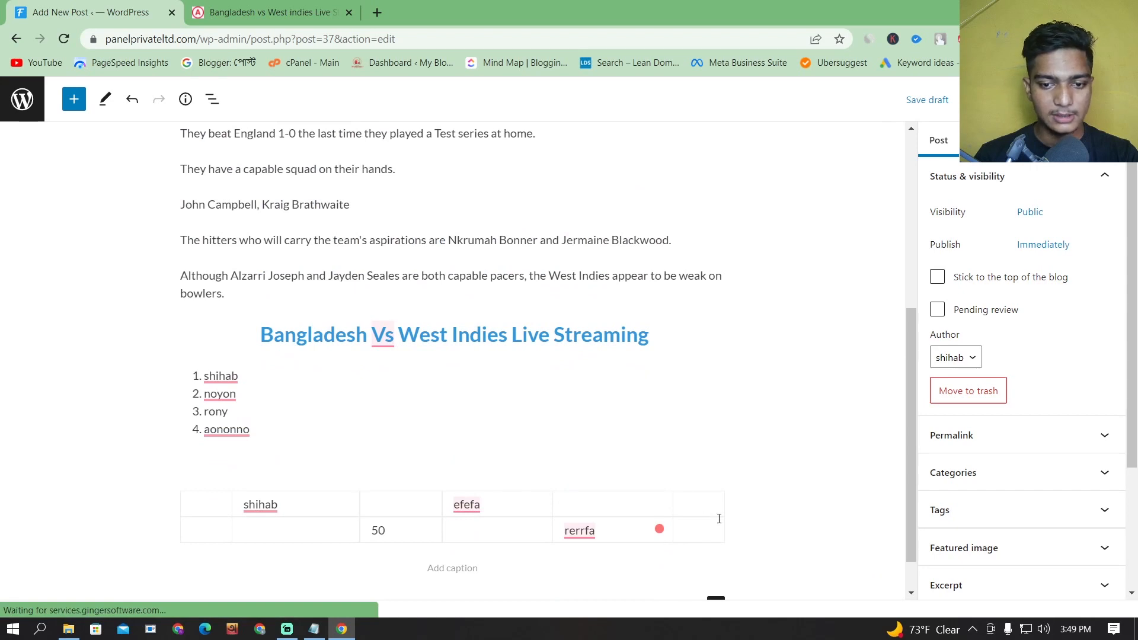
- Remove the table block below the numbered list
{"action": "left_click", "coordinate": [702, 508]}
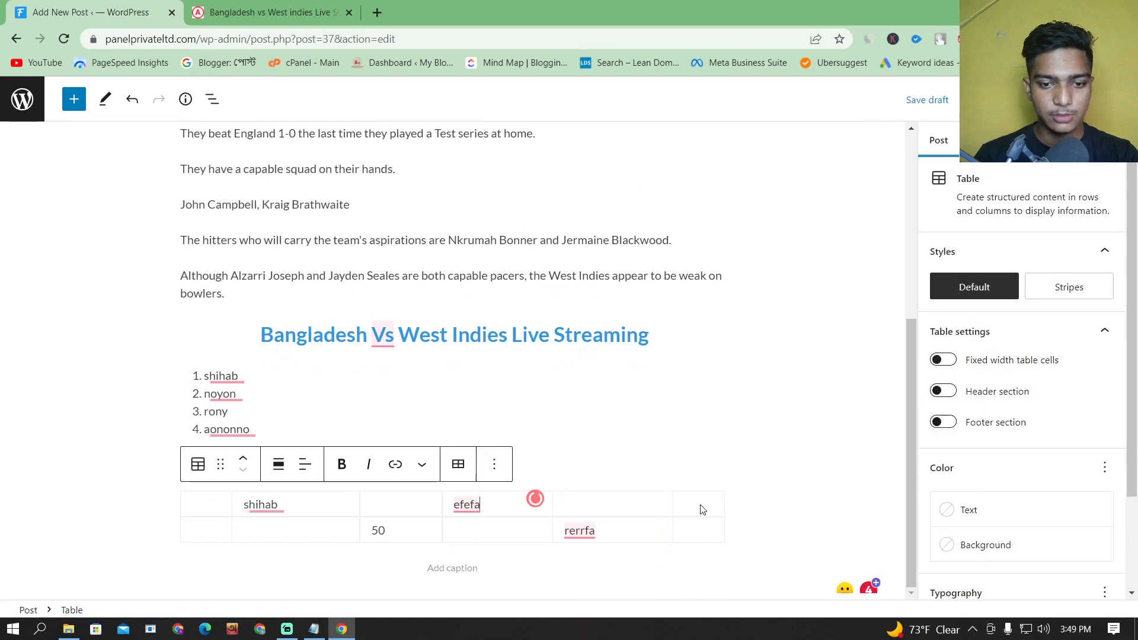
{"action": "left_click", "coordinate": [504, 479]}
{"action": "left_click", "coordinate": [556, 424]}
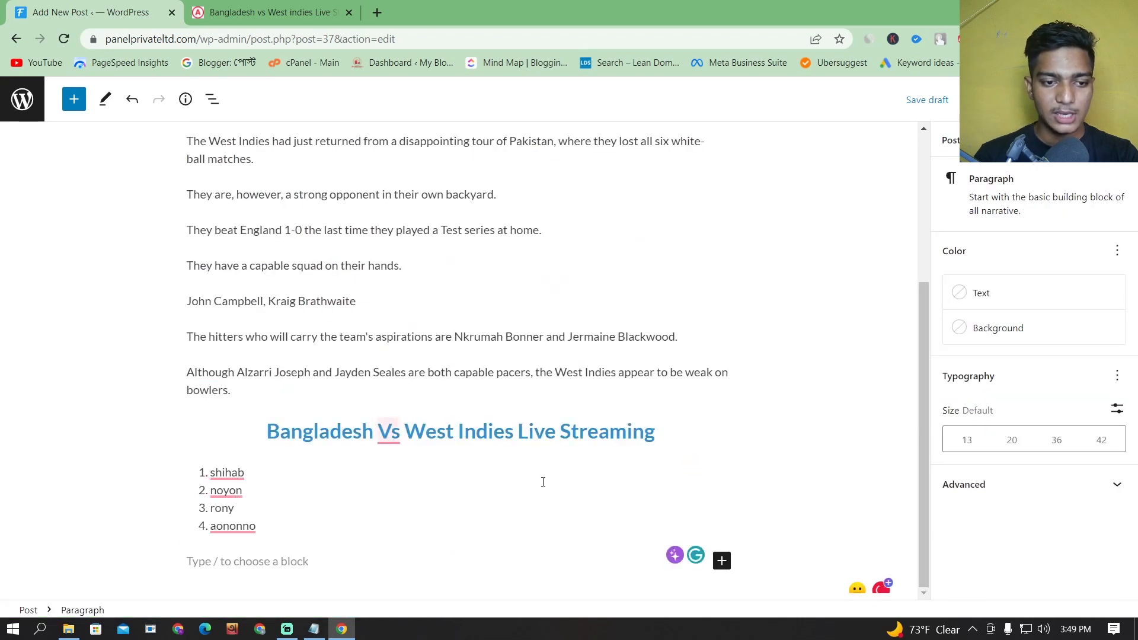
{"action": "scroll", "coordinate": [539, 491], "scroll_direction": "up", "scroll_amount": 4}
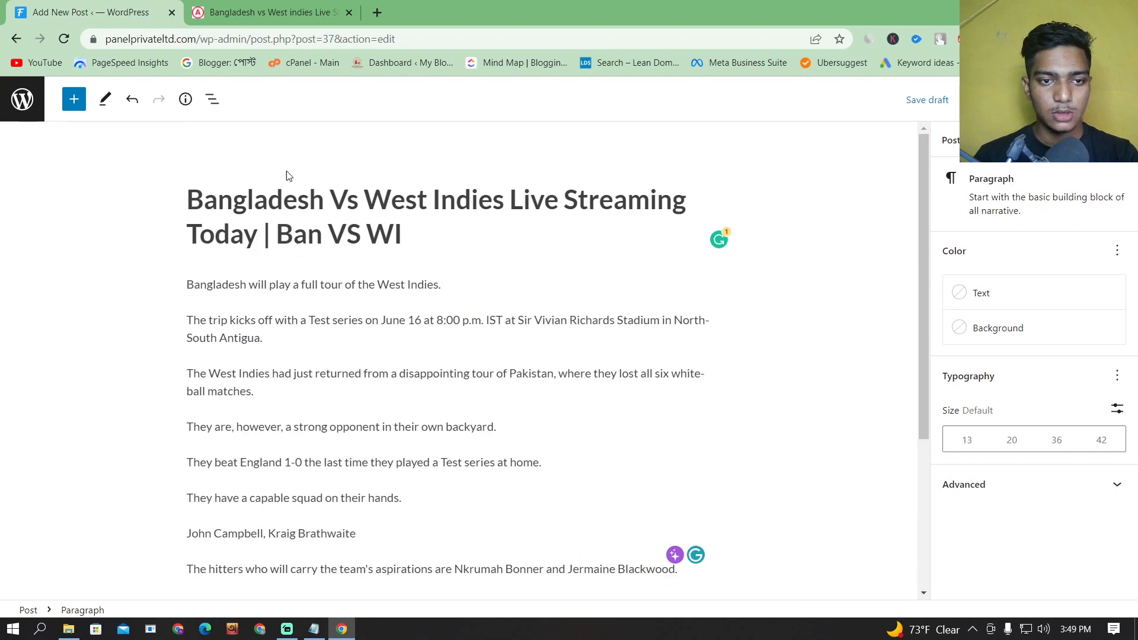
{"action": "scroll", "coordinate": [395, 311], "scroll_direction": "down", "scroll_amount": 3}
{"action": "scroll", "coordinate": [922, 320], "scroll_direction": "down", "scroll_amount": 1}
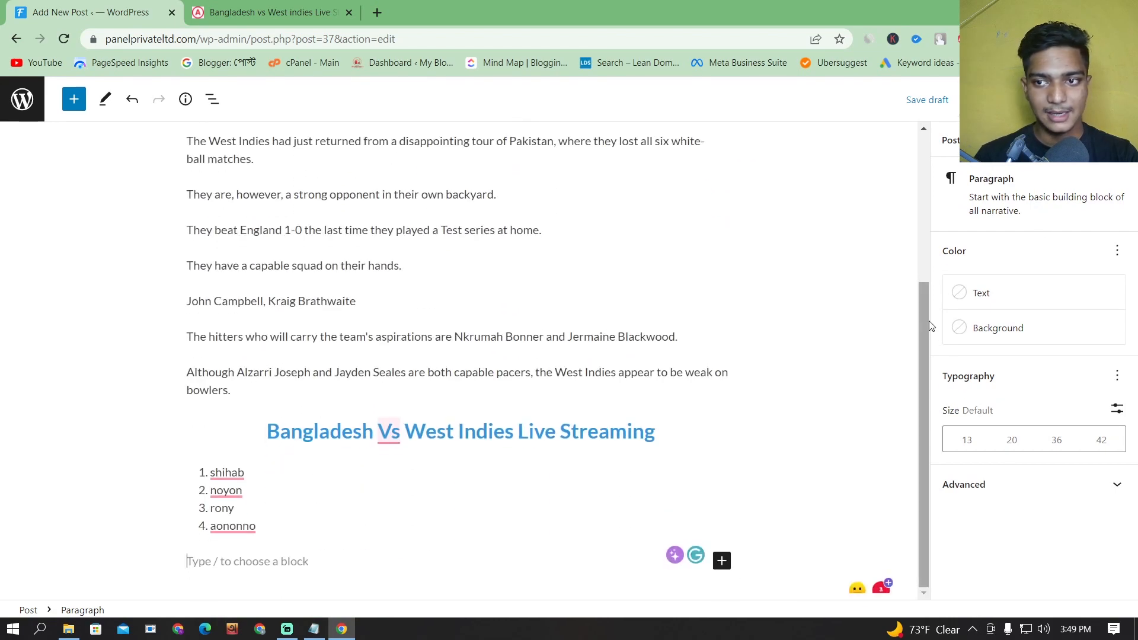
{"action": "left_click_drag", "start_coordinate": [924, 351], "coordinate": [927, 221]}
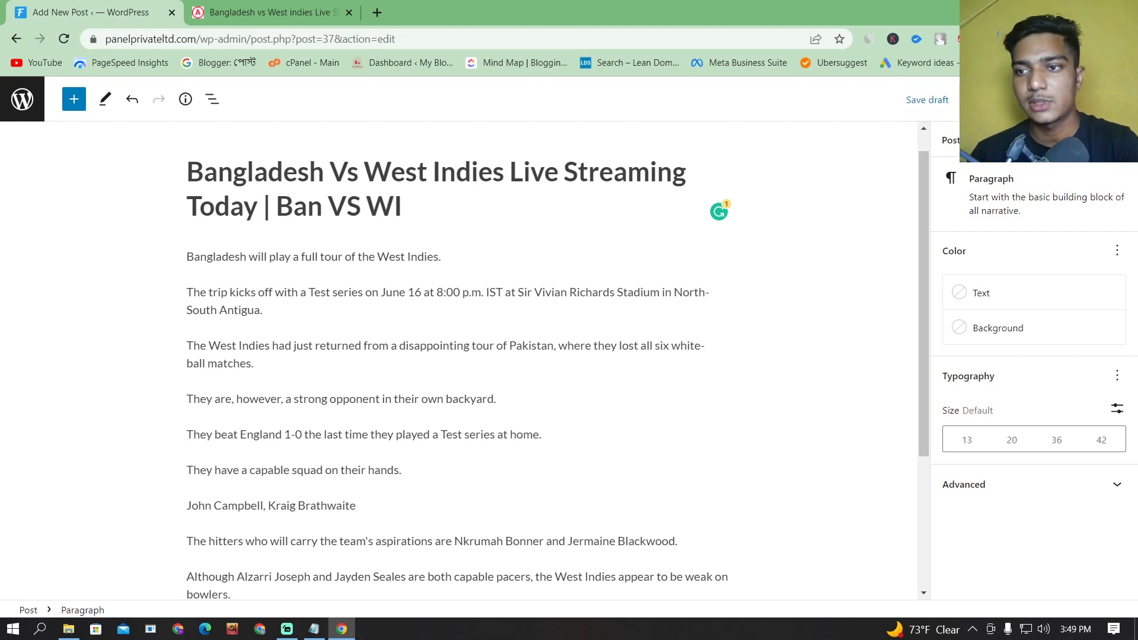
{"action": "left_click", "coordinate": [1085, 99]}
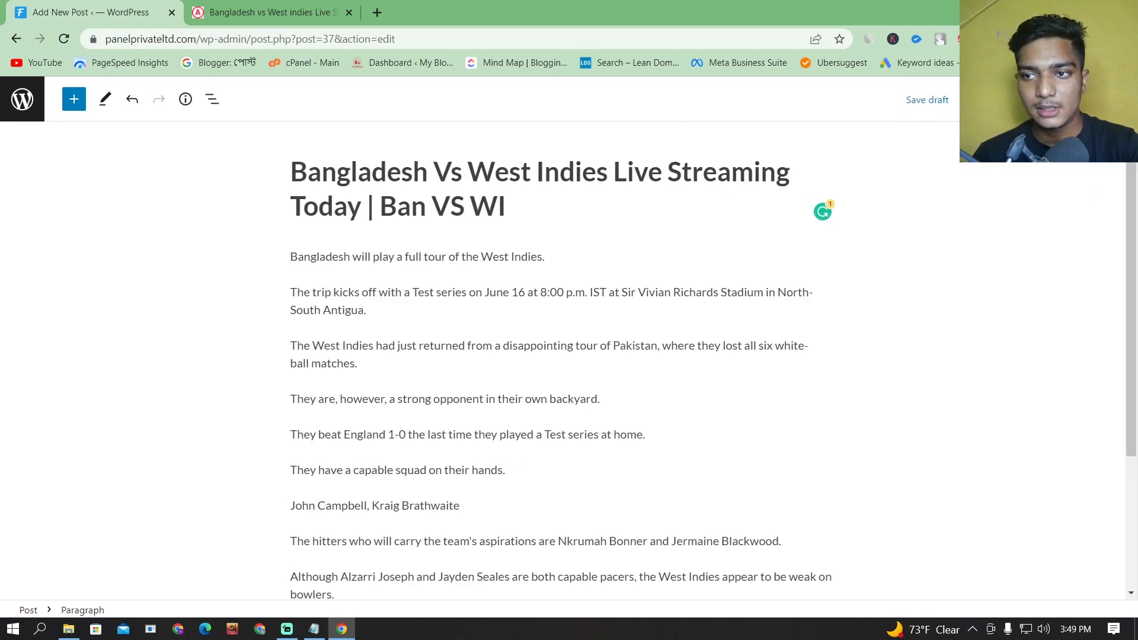
{"action": "left_click", "coordinate": [1085, 99]}
{"action": "left_click", "coordinate": [1084, 99]}
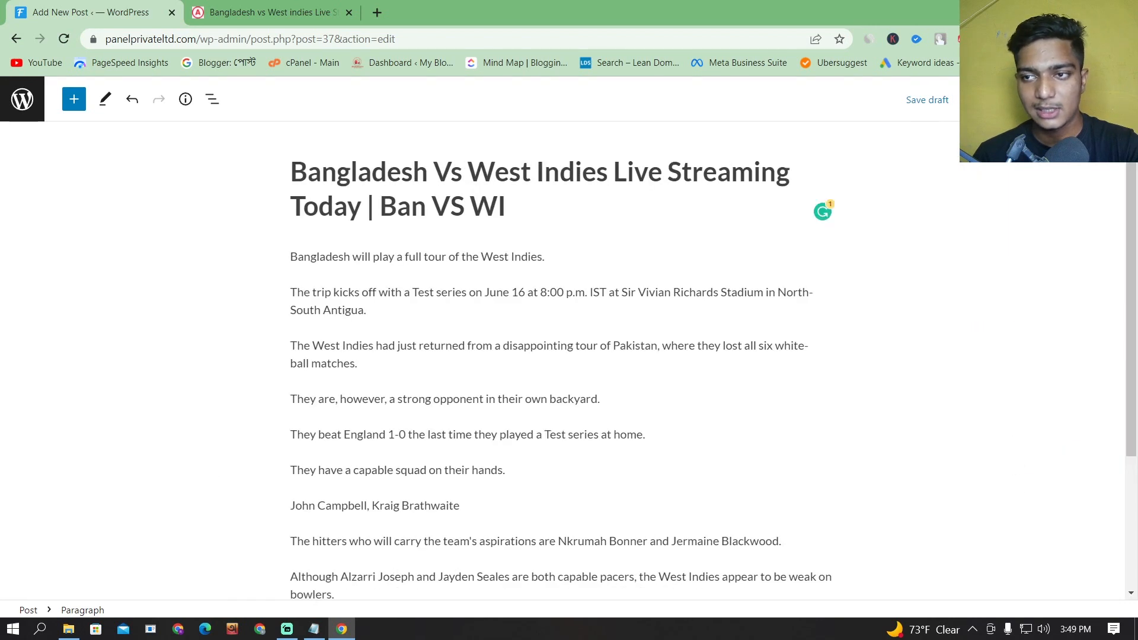
{"action": "left_click", "coordinate": [1084, 99]}
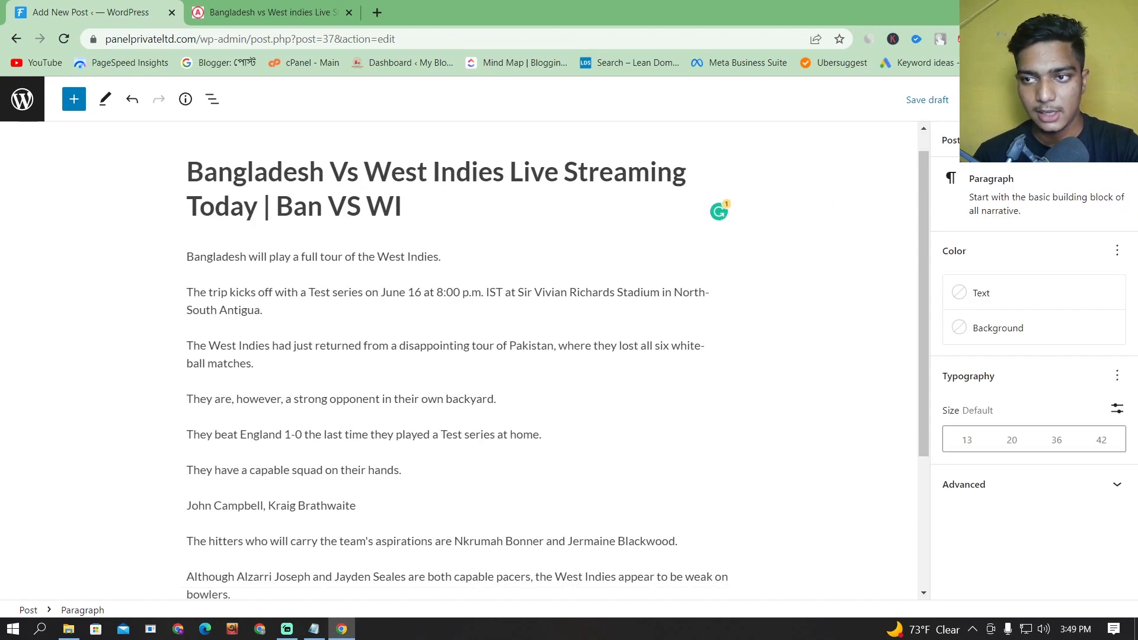
- Copy all of the post's content using the editor's Copy all content option
{"action": "left_click", "coordinate": [1120, 99]}
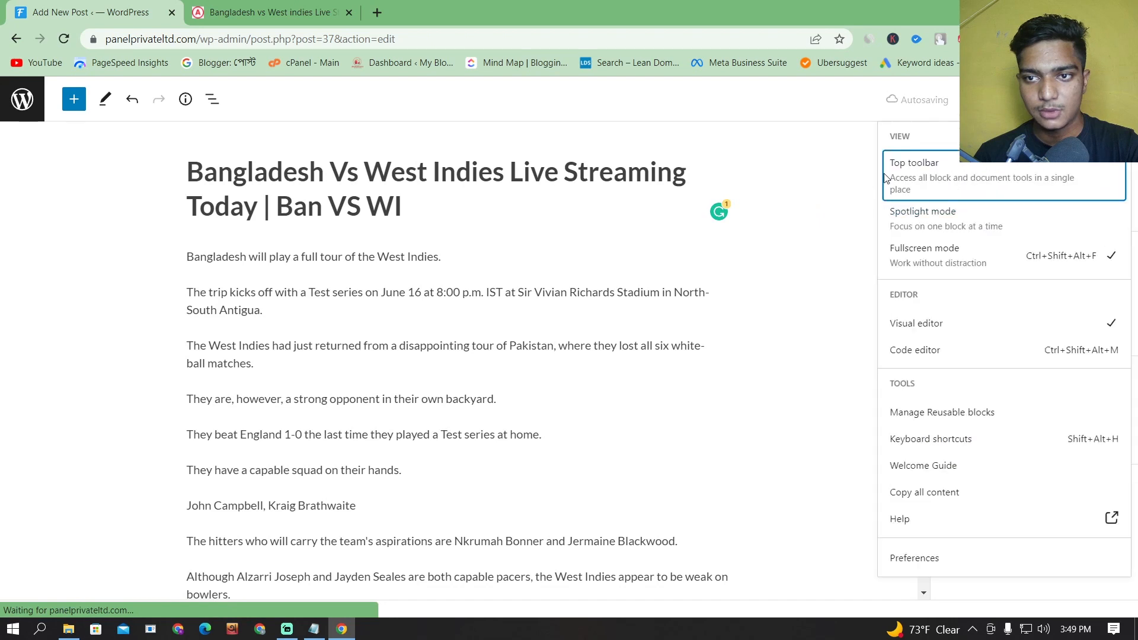
{"action": "left_click", "coordinate": [813, 461]}
{"action": "left_click", "coordinate": [1120, 99]}
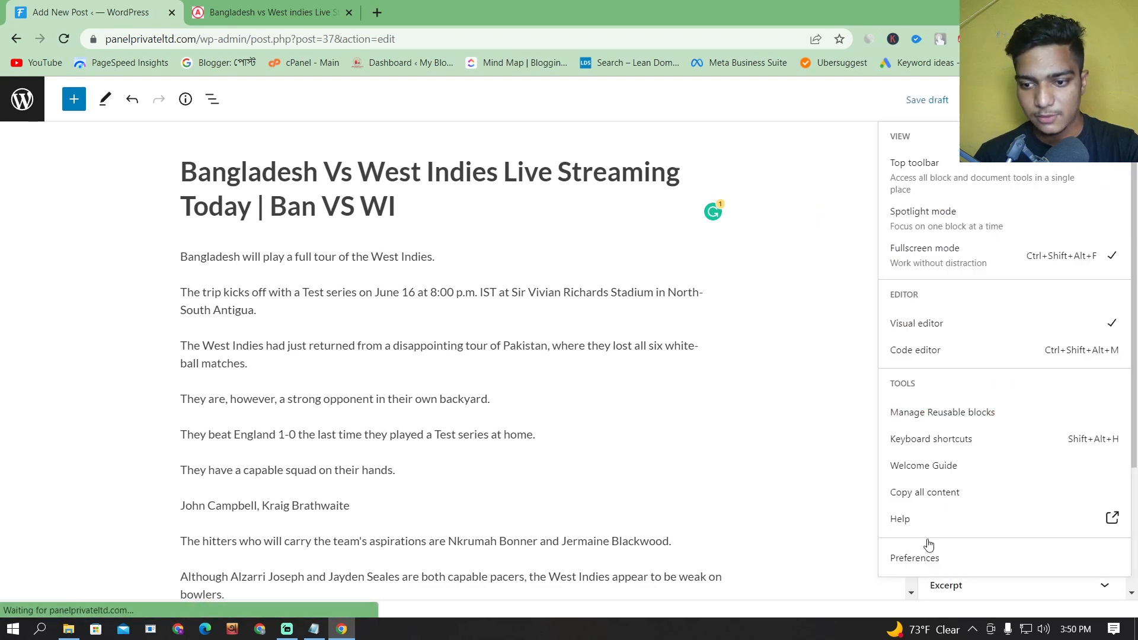
{"action": "left_click", "coordinate": [925, 493]}
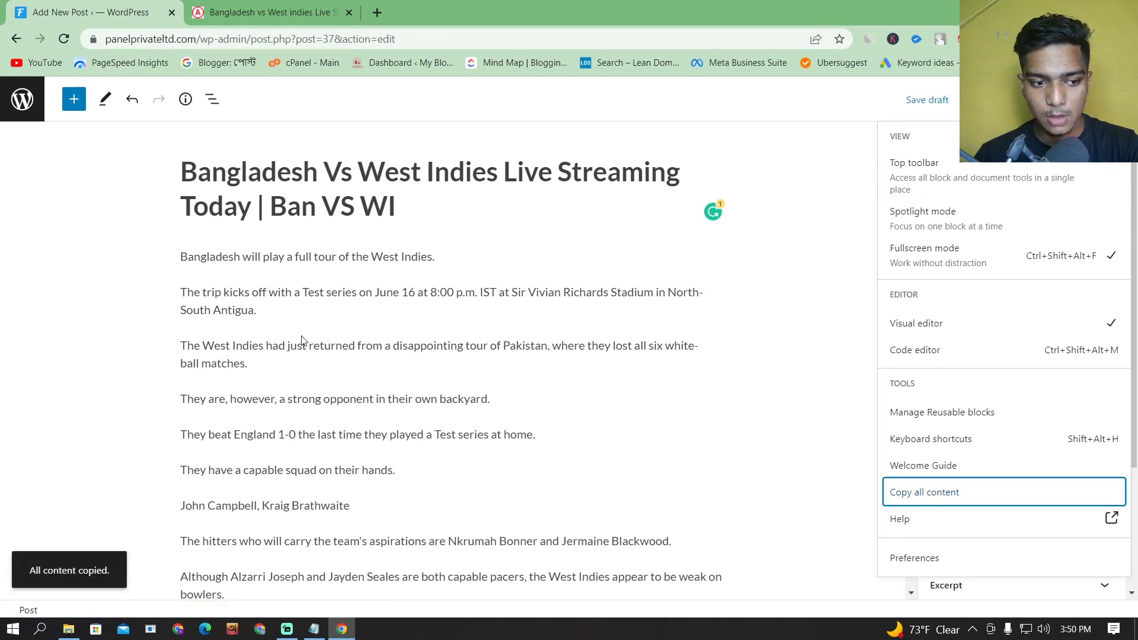
{"action": "left_click", "coordinate": [814, 454]}
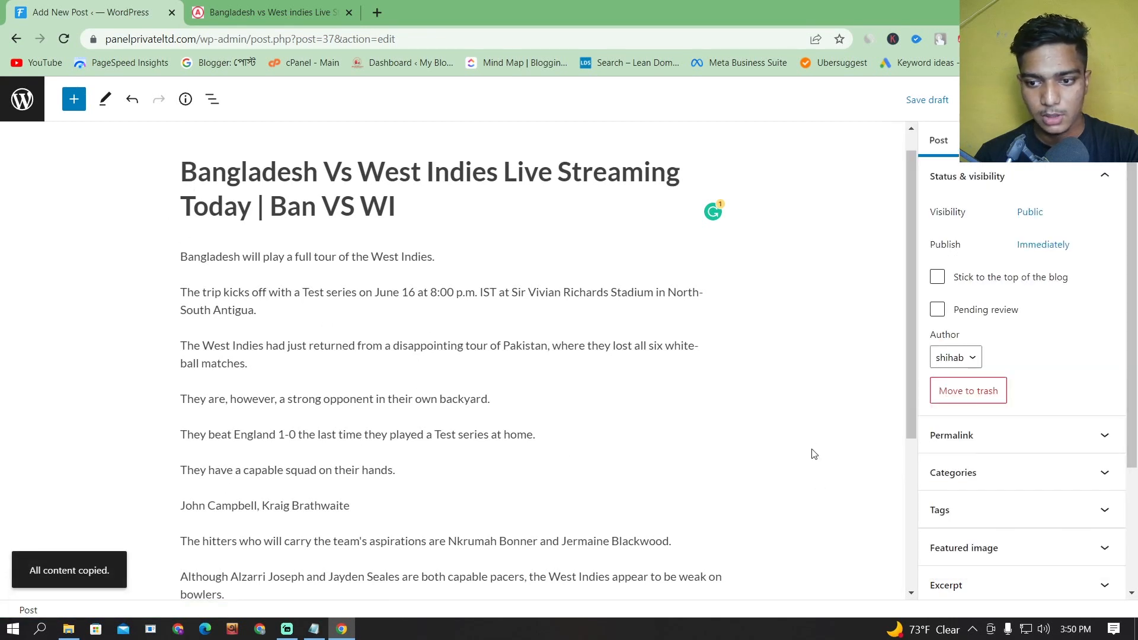
{"action": "left_click", "coordinate": [1120, 99]}
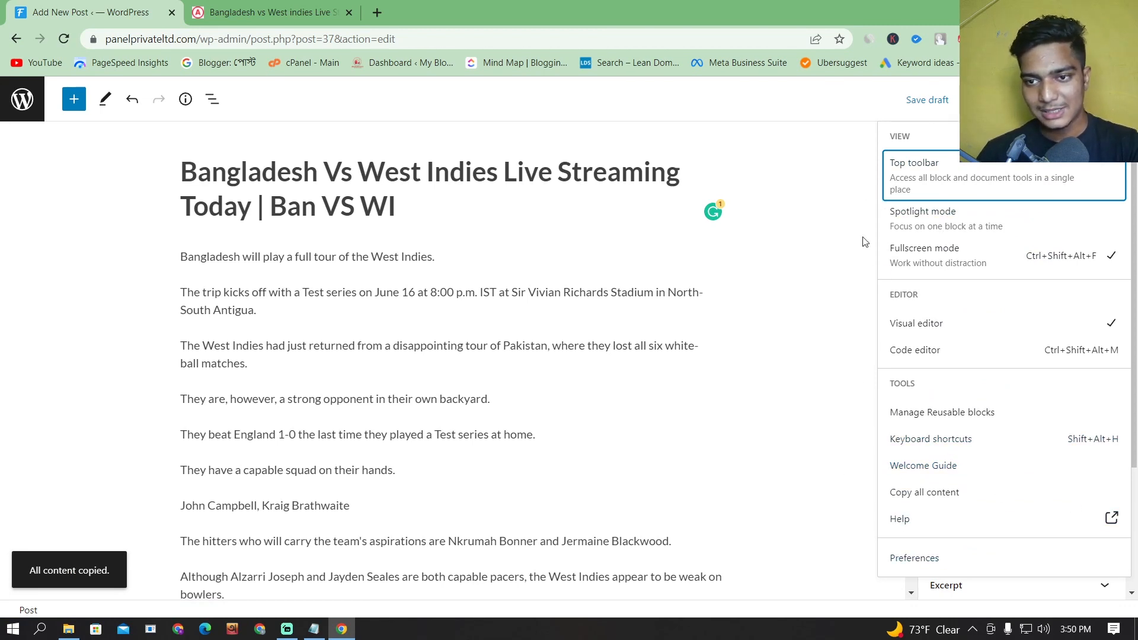
{"action": "left_click", "coordinate": [839, 352]}
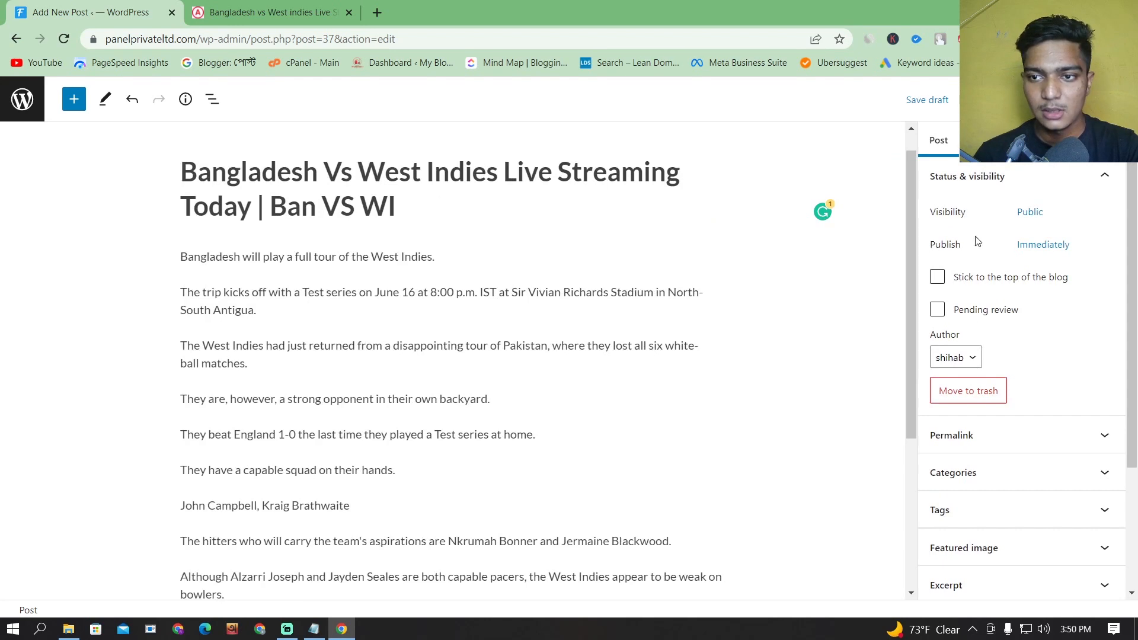
{"action": "scroll", "coordinate": [973, 213], "scroll_direction": "down", "scroll_amount": 1}
{"action": "scroll", "coordinate": [996, 216], "scroll_direction": "up", "scroll_amount": 1}
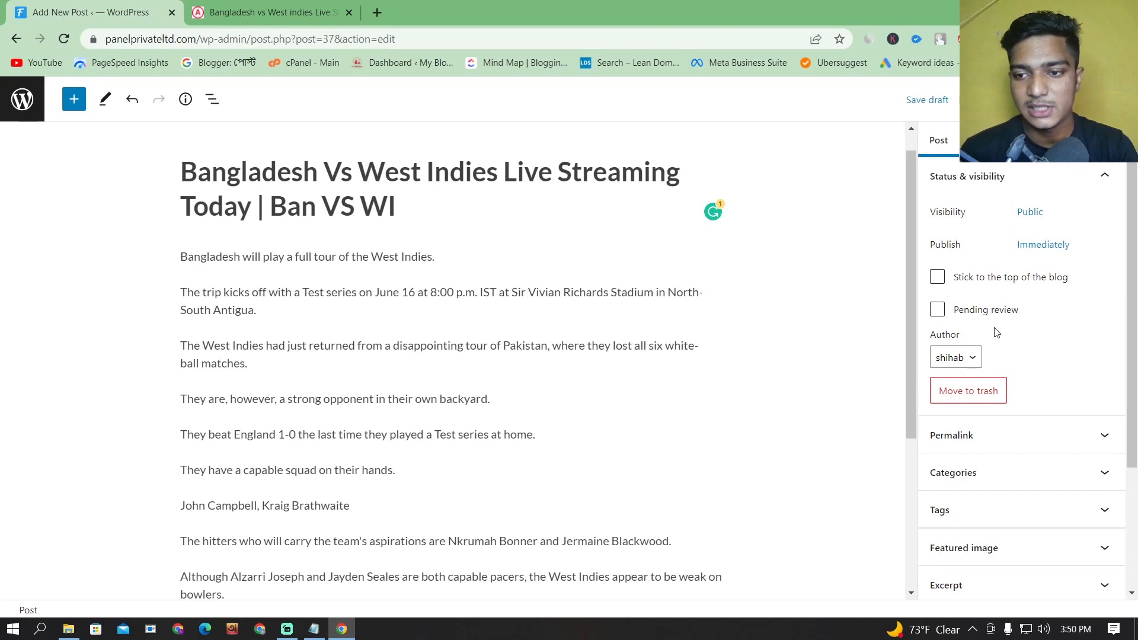
- Expand the post's permalink settings and publish the post with public visibility, immediately
{"action": "scroll", "coordinate": [990, 308], "scroll_direction": "down", "scroll_amount": 3}
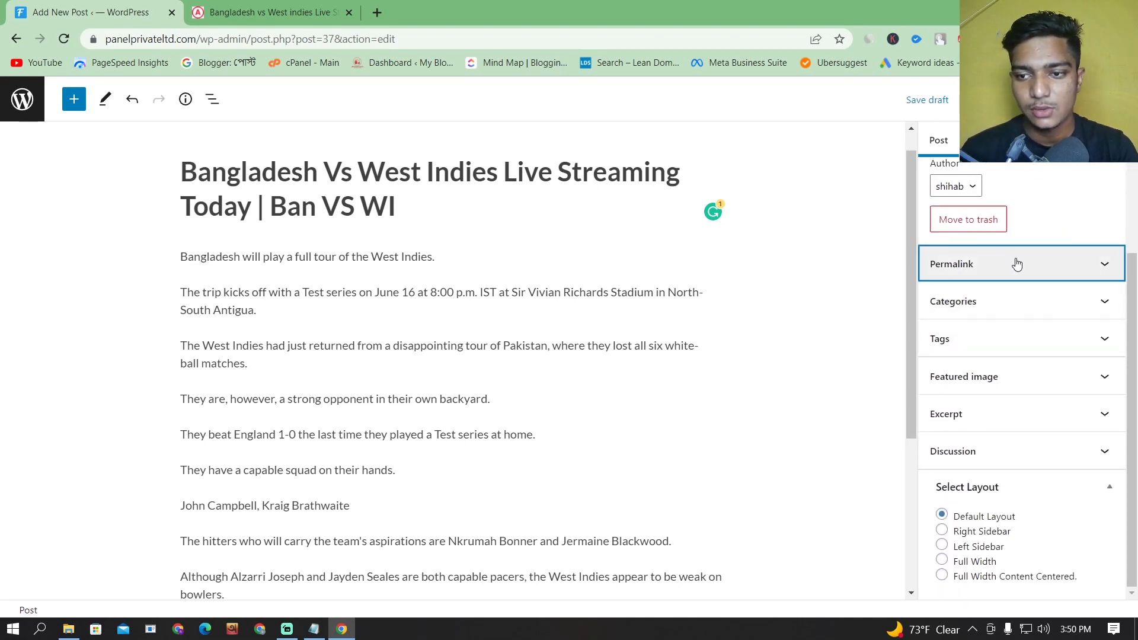
{"action": "left_click", "coordinate": [1016, 264]}
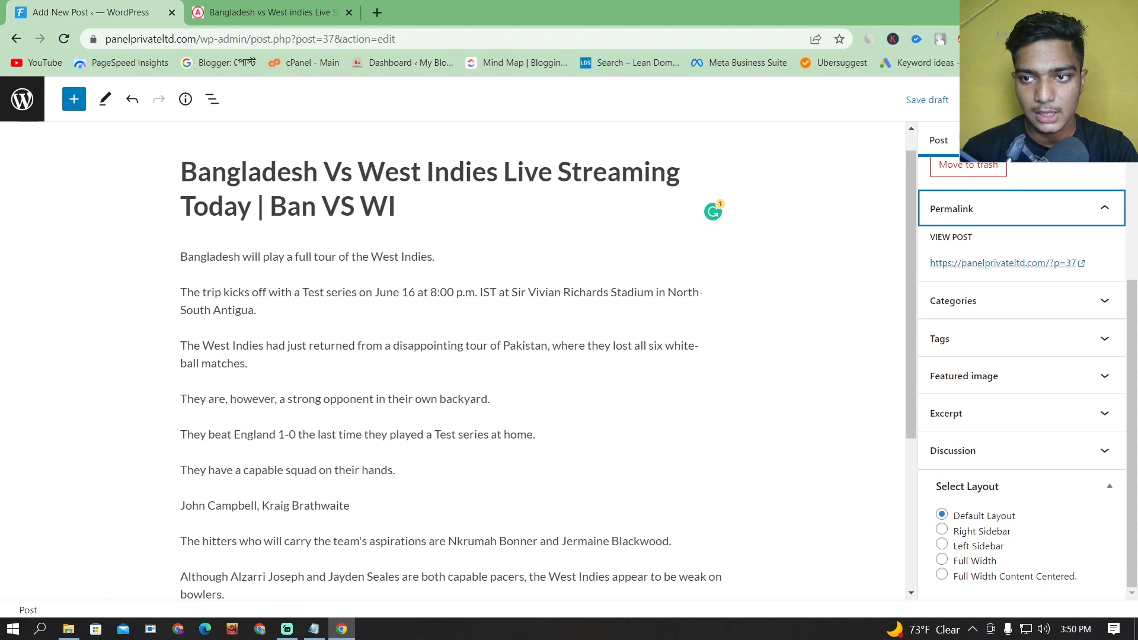
{"action": "left_click", "coordinate": [1037, 100]}
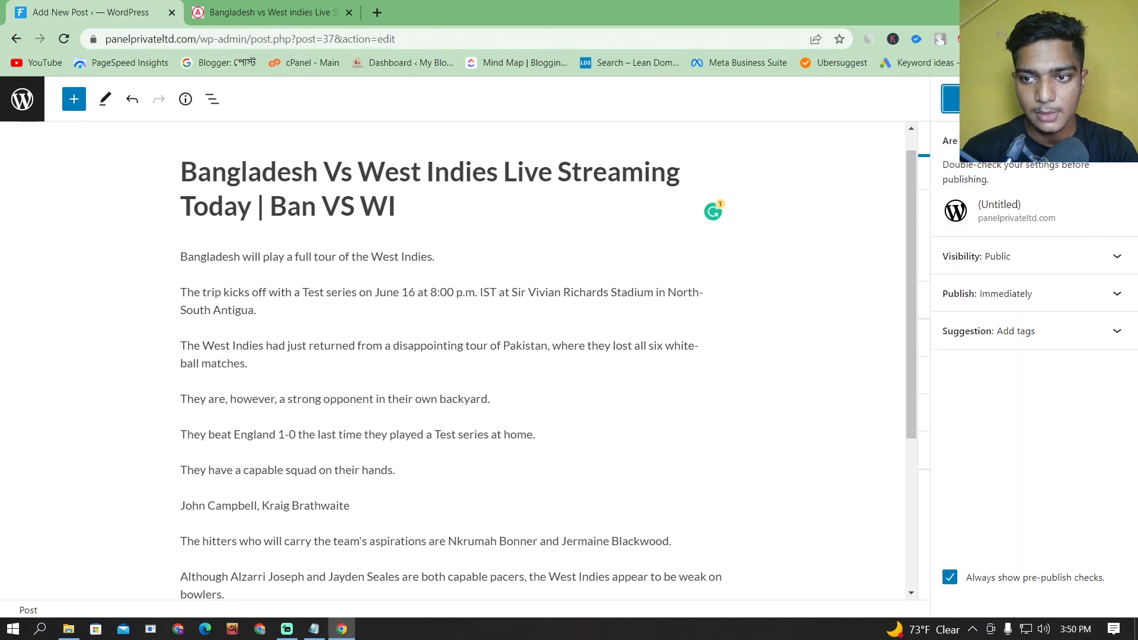
{"action": "left_click", "coordinate": [995, 100]}
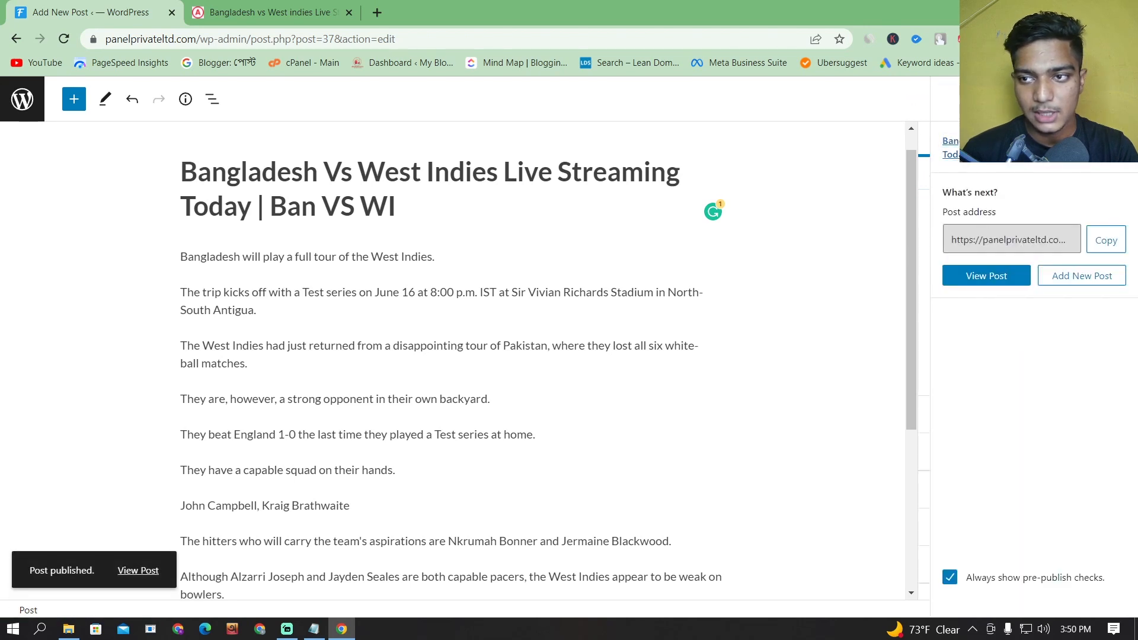
{"action": "left_click", "coordinate": [1114, 100]}
- Replace the post's URL slug with "bangladesh-vs-west-indies-live-streaming"
{"action": "scroll", "coordinate": [998, 320], "scroll_direction": "up", "scroll_amount": 2}
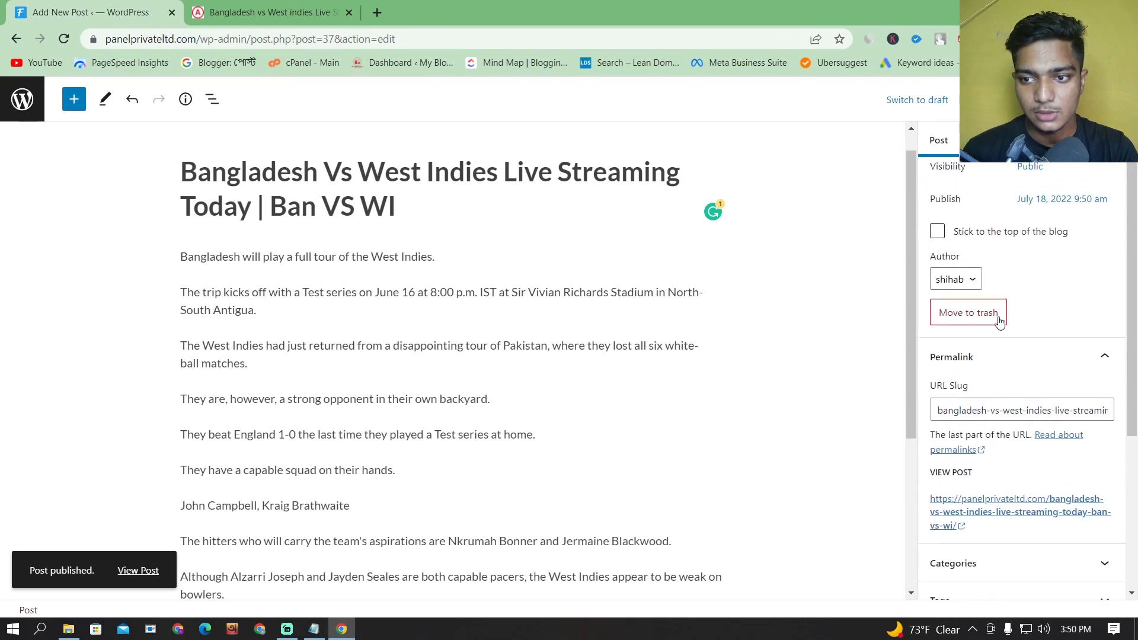
{"action": "scroll", "coordinate": [1024, 335], "scroll_direction": "down", "scroll_amount": 3}
{"action": "scroll", "coordinate": [1025, 335], "scroll_direction": "up", "scroll_amount": 4}
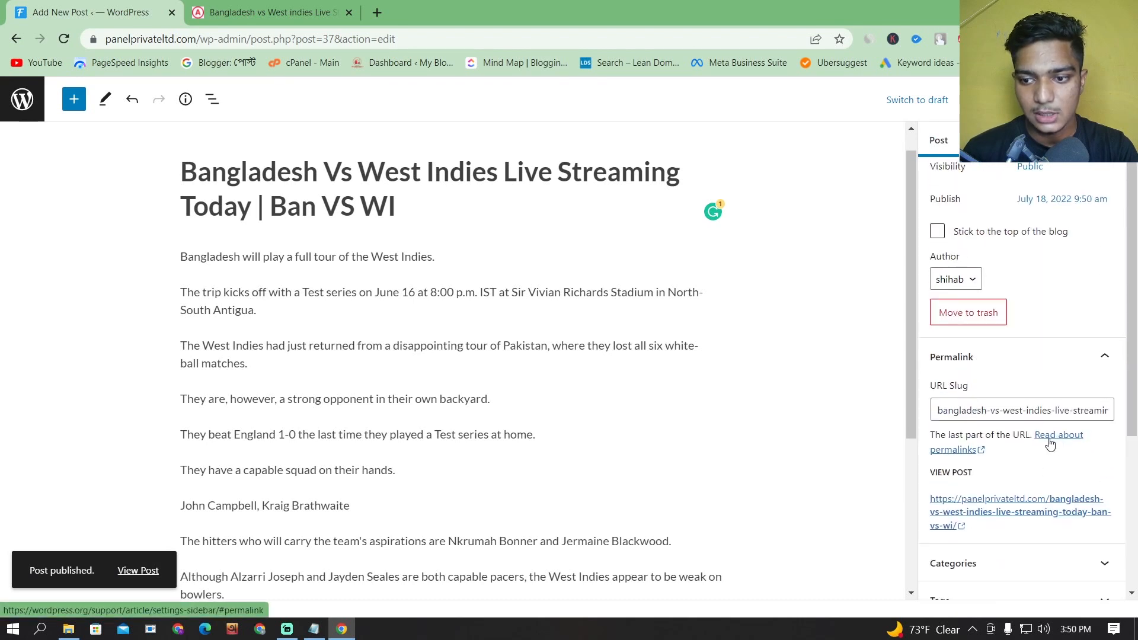
{"action": "left_click", "coordinate": [1010, 411]}
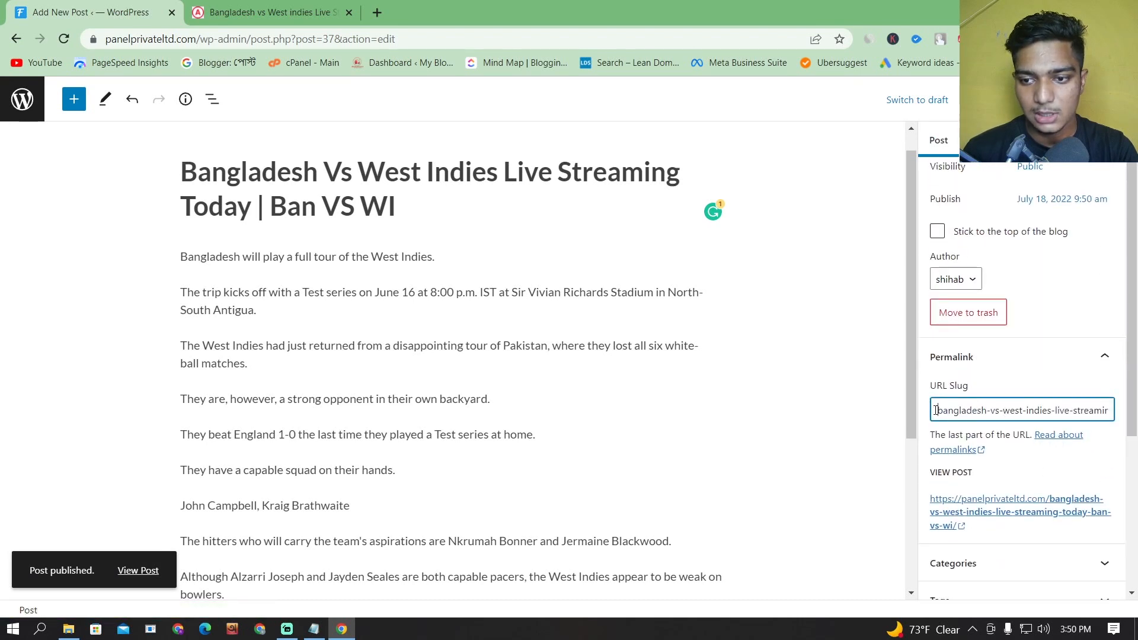
{"action": "left_click_drag", "start_coordinate": [935, 410], "coordinate": [1132, 419]}
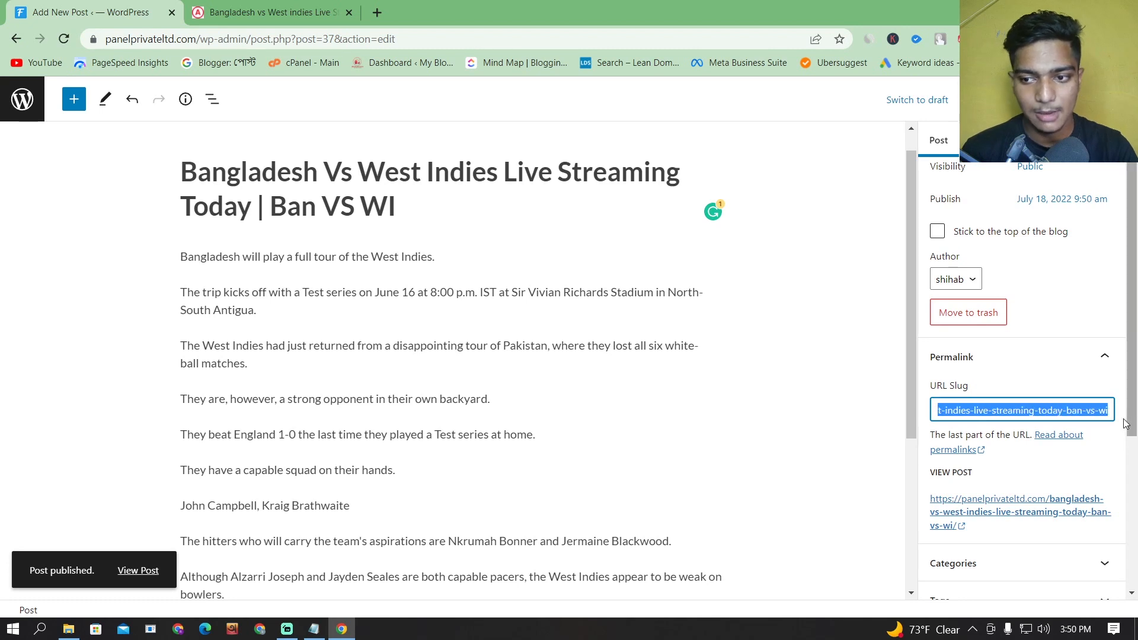
{"action": "left_click_drag", "start_coordinate": [401, 213], "coordinate": [692, 168]}
{"action": "key", "text": "ctrl+c"}
{"action": "left_click", "coordinate": [1017, 409]}
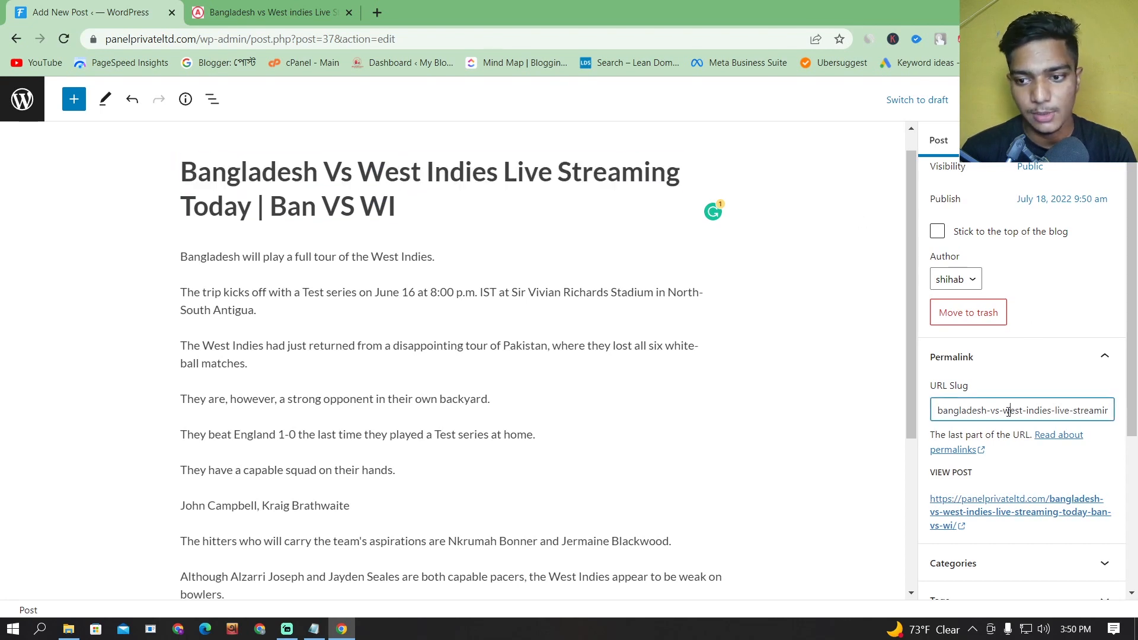
{"action": "key", "text": "ctrl+a"}
{"action": "key", "text": "ctrl+v"}
{"action": "left_click", "coordinate": [880, 452]}
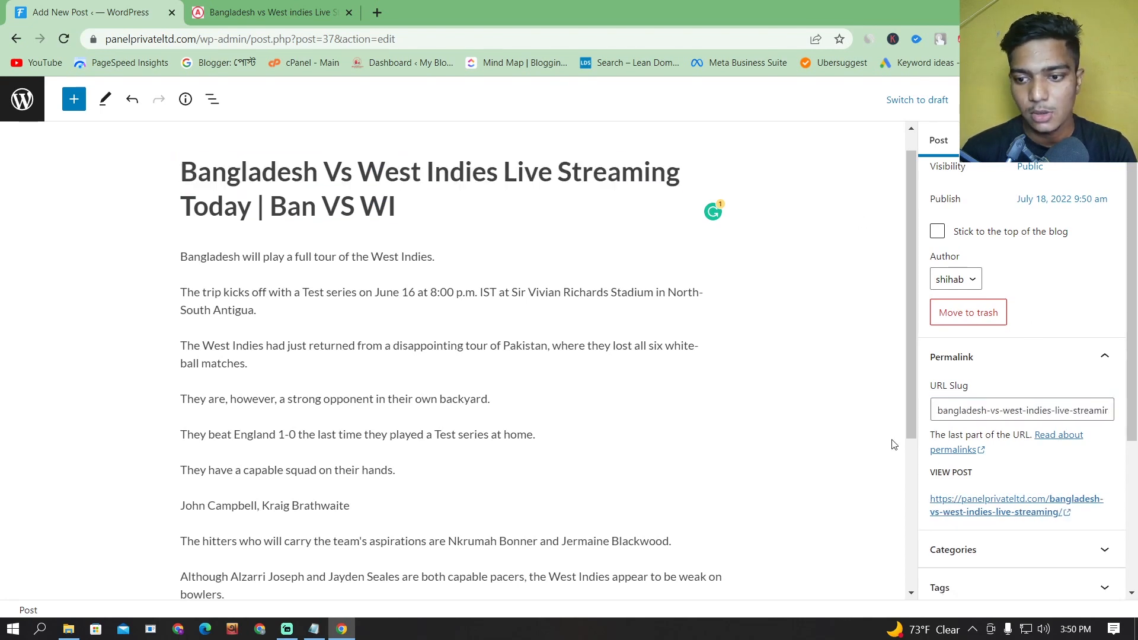
{"action": "scroll", "coordinate": [1077, 444], "scroll_direction": "down", "scroll_amount": 4}
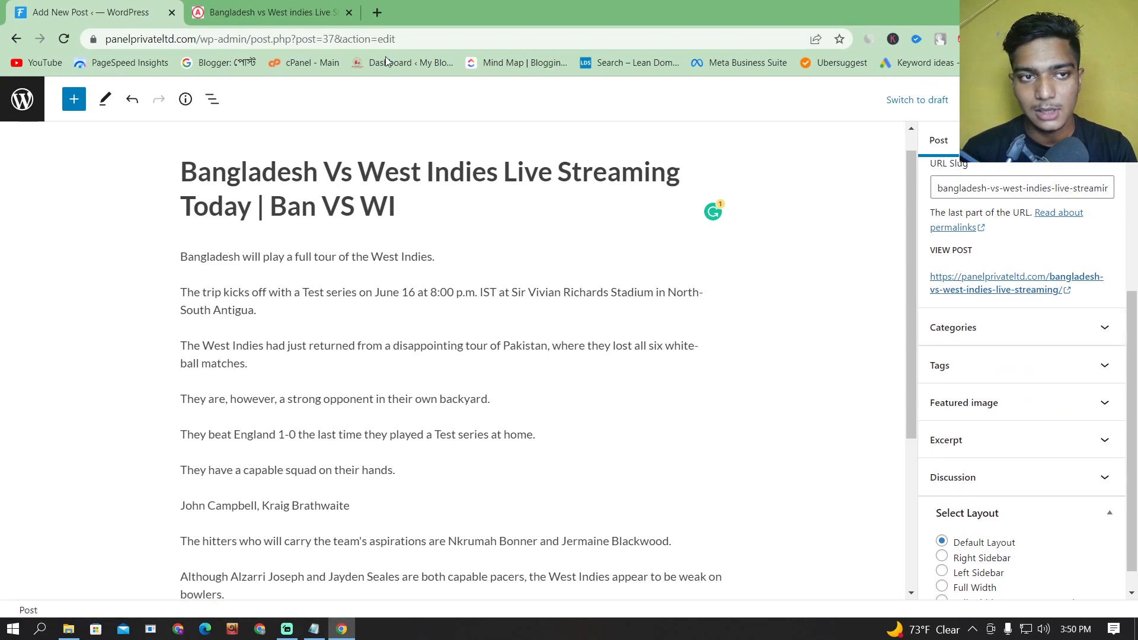
{"action": "left_click", "coordinate": [298, 12]}
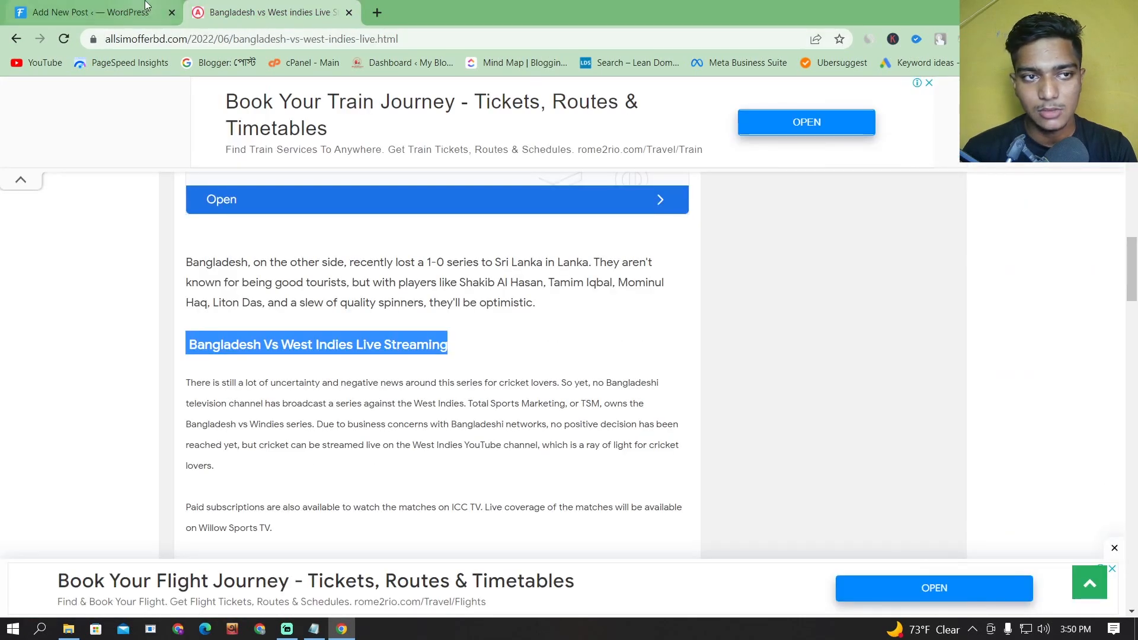
{"action": "left_click", "coordinate": [92, 12]}
- Expand the post's category settings and remove the post from the Uncategorized category
{"action": "scroll", "coordinate": [1071, 354], "scroll_direction": "up", "scroll_amount": 2}
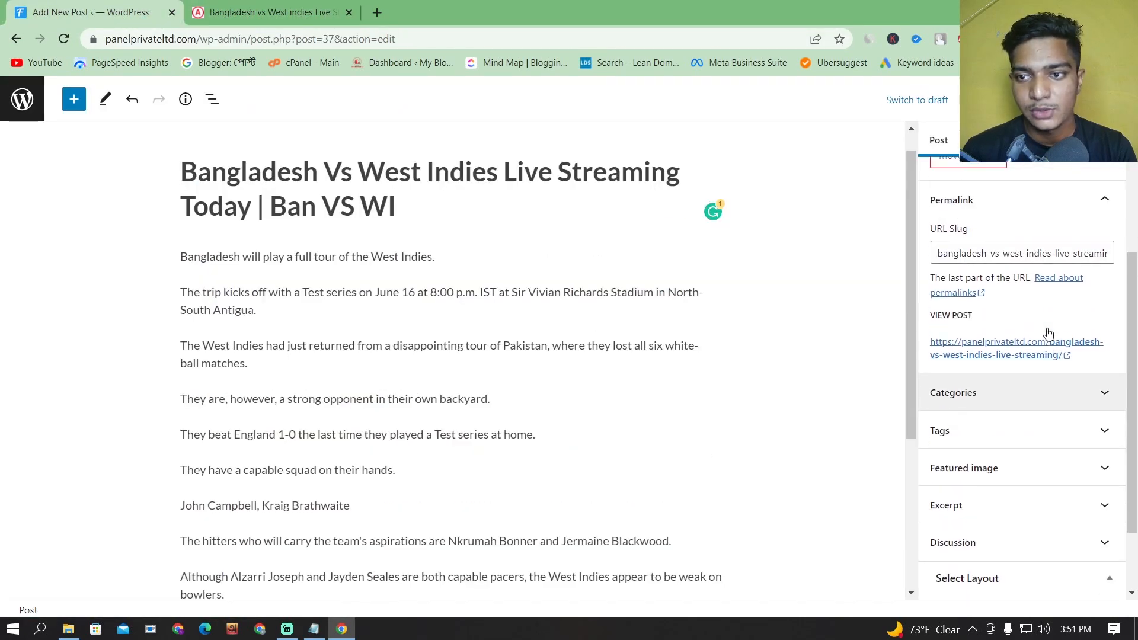
{"action": "left_click", "coordinate": [1051, 409]}
{"action": "scroll", "coordinate": [1054, 421], "scroll_direction": "down", "scroll_amount": 1}
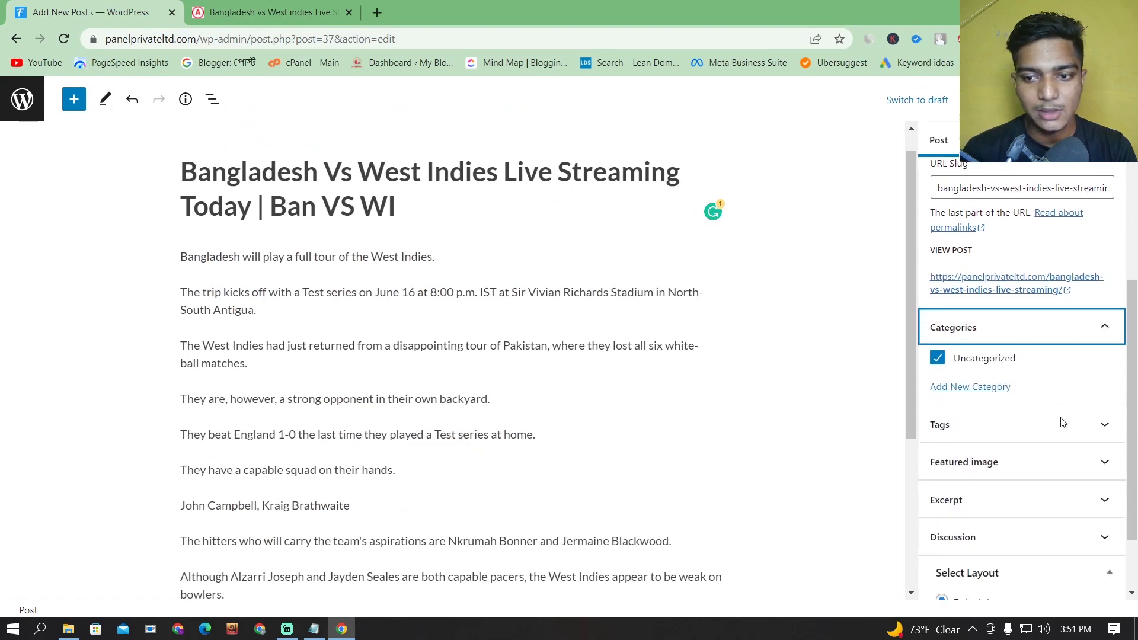
{"action": "left_click", "coordinate": [952, 358]}
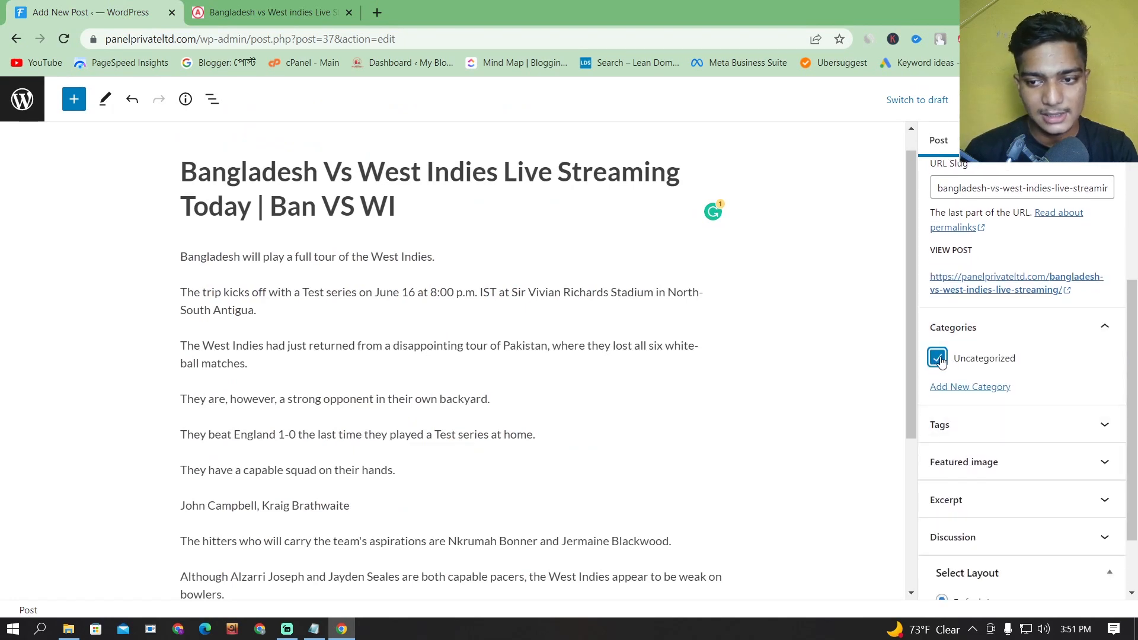
- Add a new category named "fffff" with no parent category to the post
{"action": "left_click", "coordinate": [988, 387]}
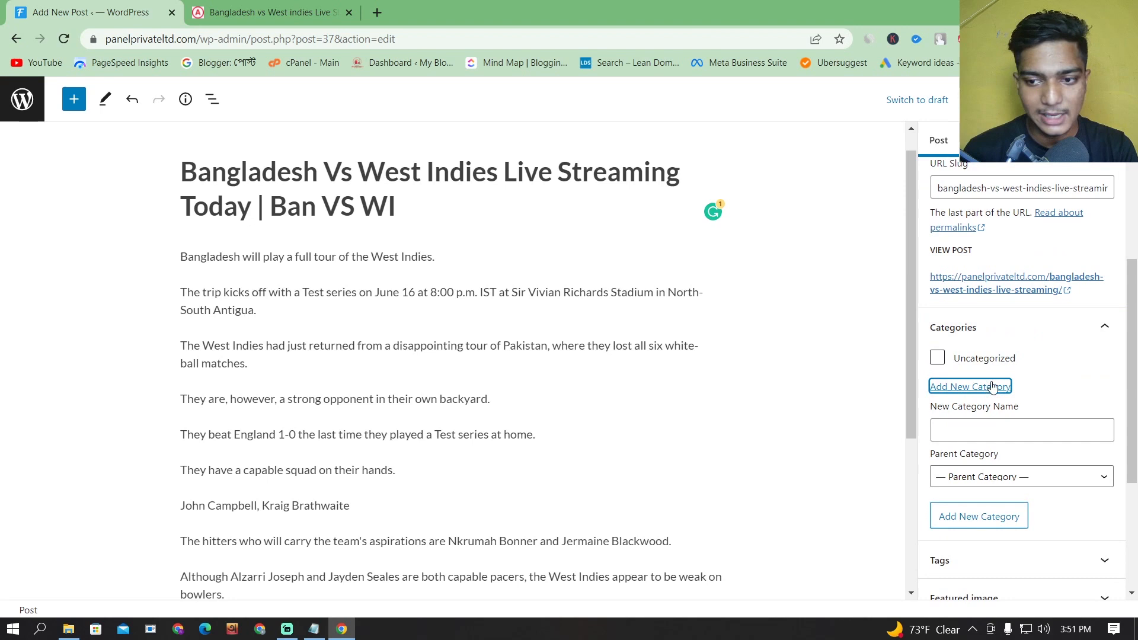
{"action": "left_click", "coordinate": [991, 422]}
{"action": "type", "text": "fffff"}
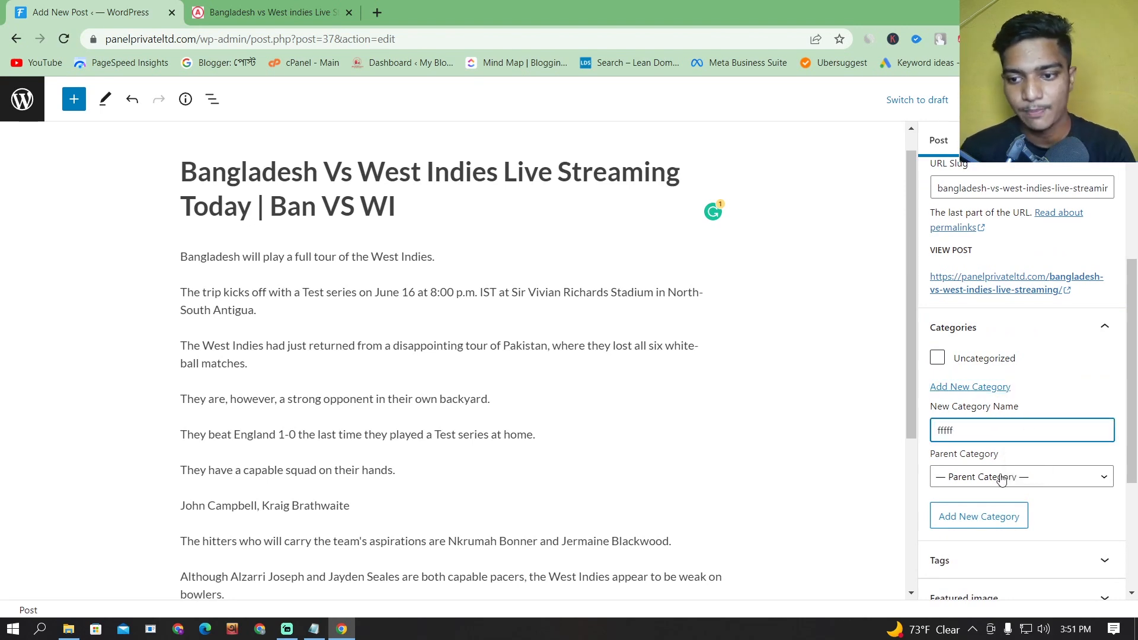
{"action": "left_click", "coordinate": [1006, 476]}
{"action": "left_click", "coordinate": [1006, 476]}
{"action": "scroll", "coordinate": [995, 391], "scroll_direction": "down", "scroll_amount": 3}
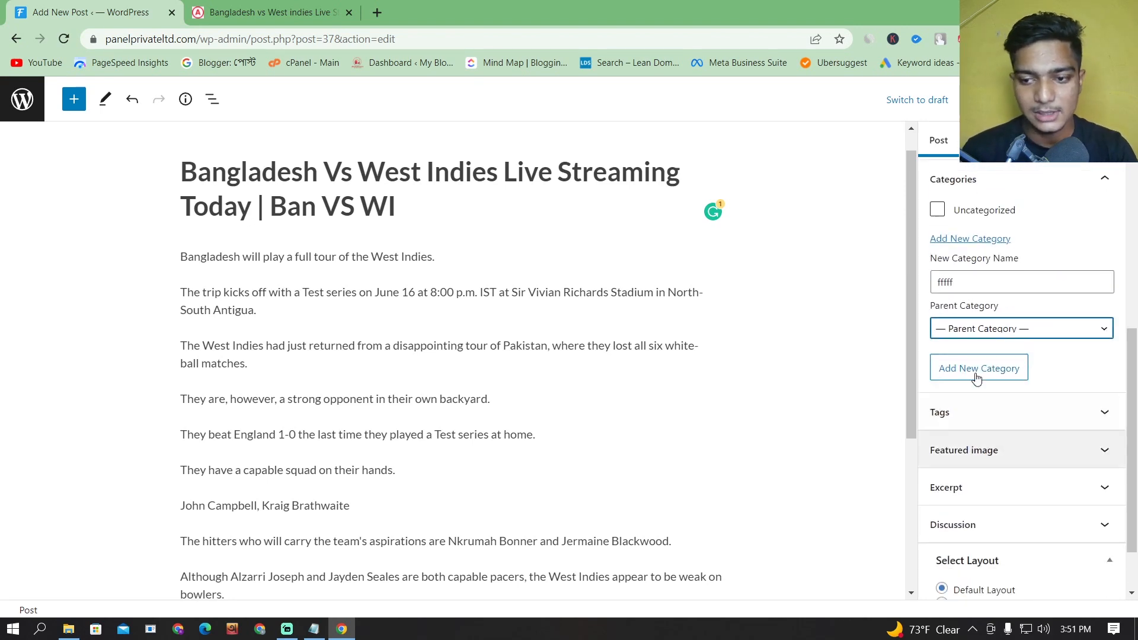
{"action": "left_click", "coordinate": [1007, 370]}
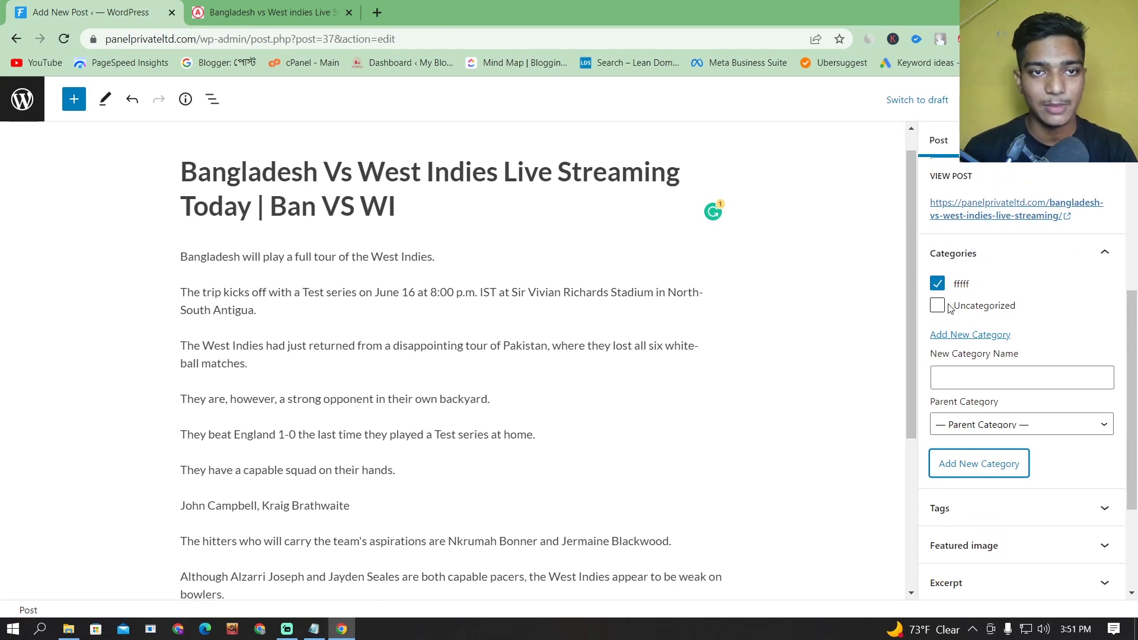
{"action": "key", "text": "ctrl+Tab"}
{"action": "scroll", "coordinate": [468, 221], "scroll_direction": "up", "scroll_amount": 15}
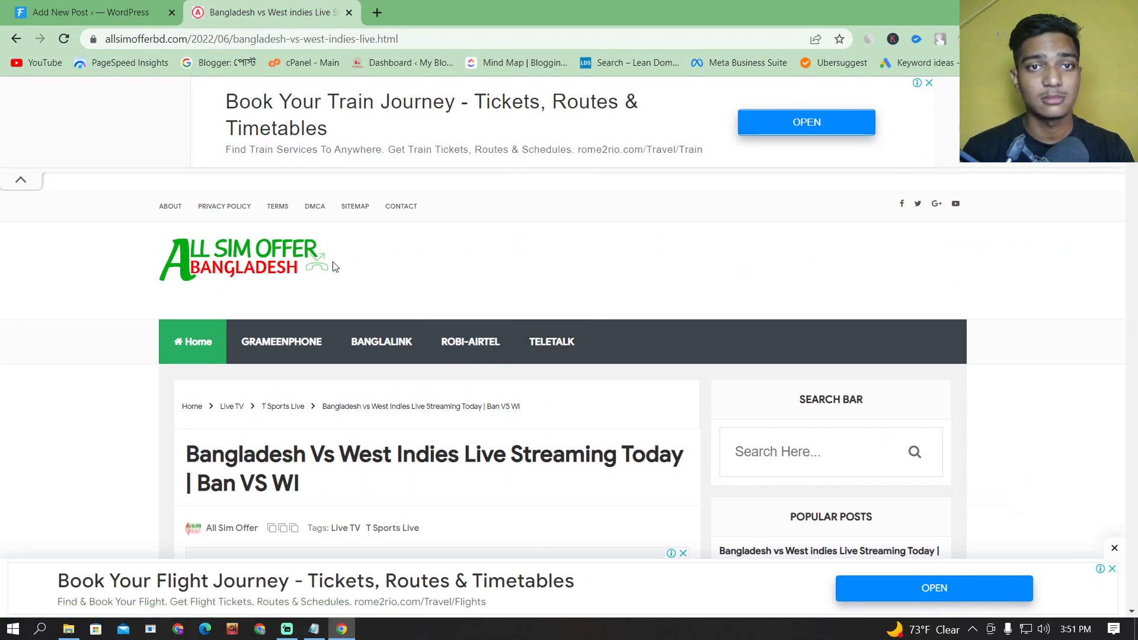
{"action": "key", "text": "ctrl+Tab"}
- Expand the post's tag and featured image settings
{"action": "scroll", "coordinate": [1019, 463], "scroll_direction": "down", "scroll_amount": 3}
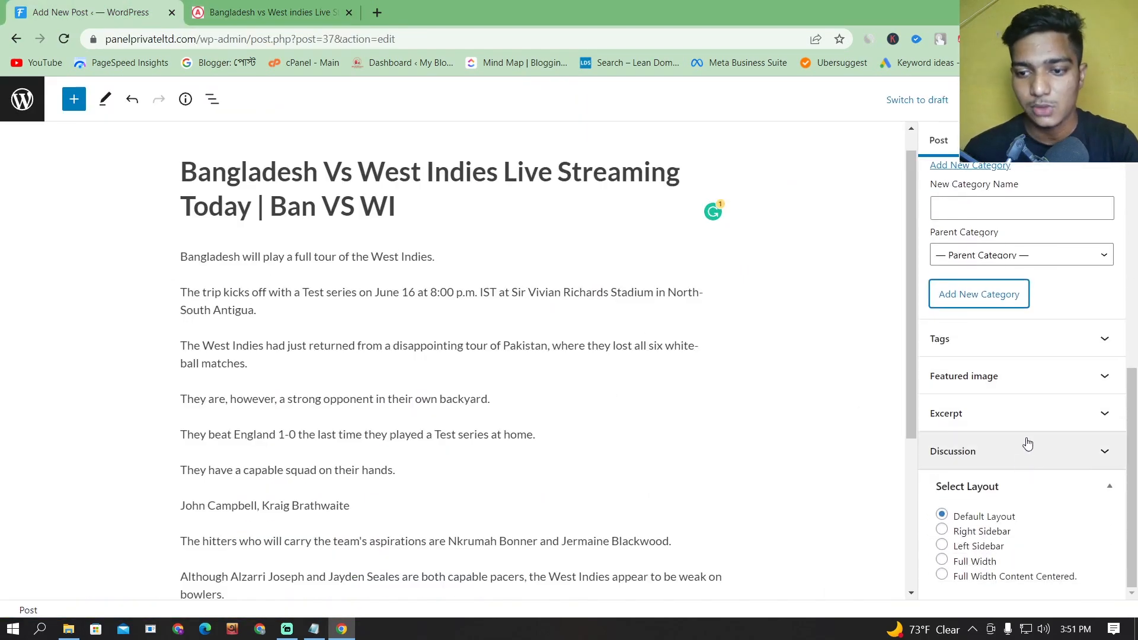
{"action": "left_click", "coordinate": [1008, 339]}
{"action": "scroll", "coordinate": [1019, 406], "scroll_direction": "down", "scroll_amount": 2}
{"action": "left_click", "coordinate": [1056, 376]}
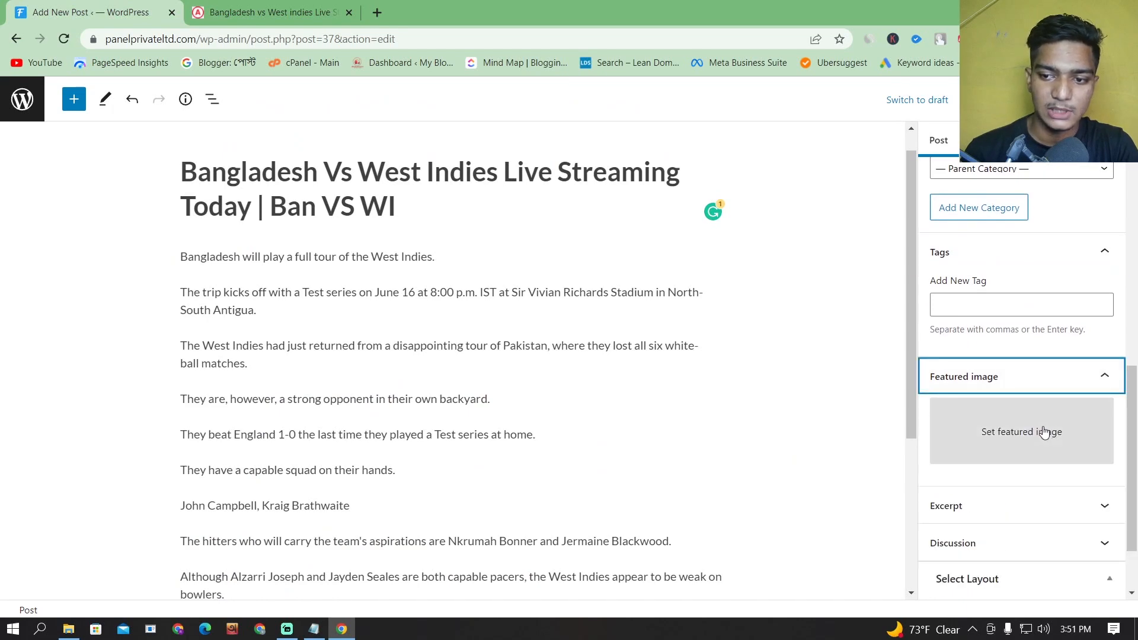
{"action": "scroll", "coordinate": [1044, 432], "scroll_direction": "down", "scroll_amount": 2}
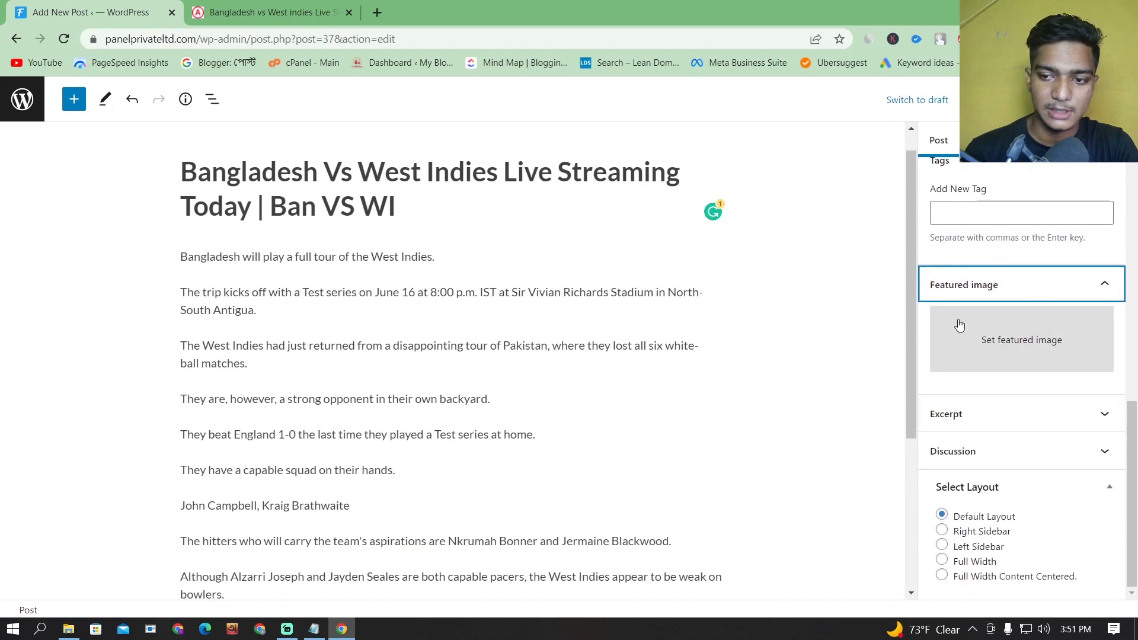
- Open the home page of the All Sim Offer Bangladesh site and examine the thumbnail images of its posts
{"action": "left_click", "coordinate": [197, 6]}
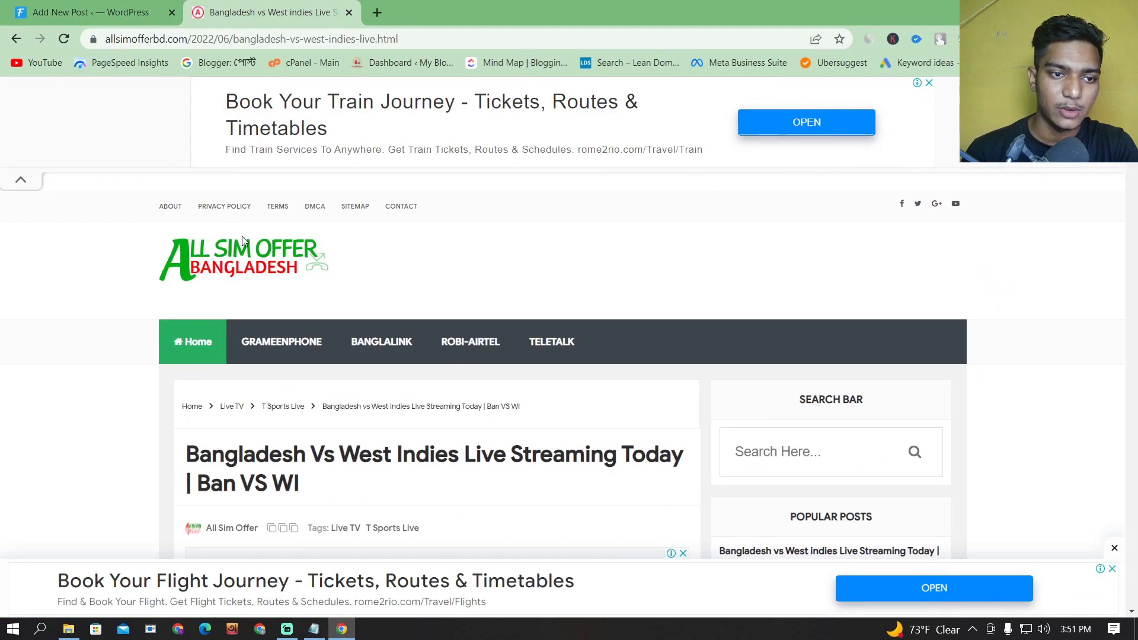
{"action": "left_click", "coordinate": [242, 240]}
{"action": "left_click", "coordinate": [628, 418]}
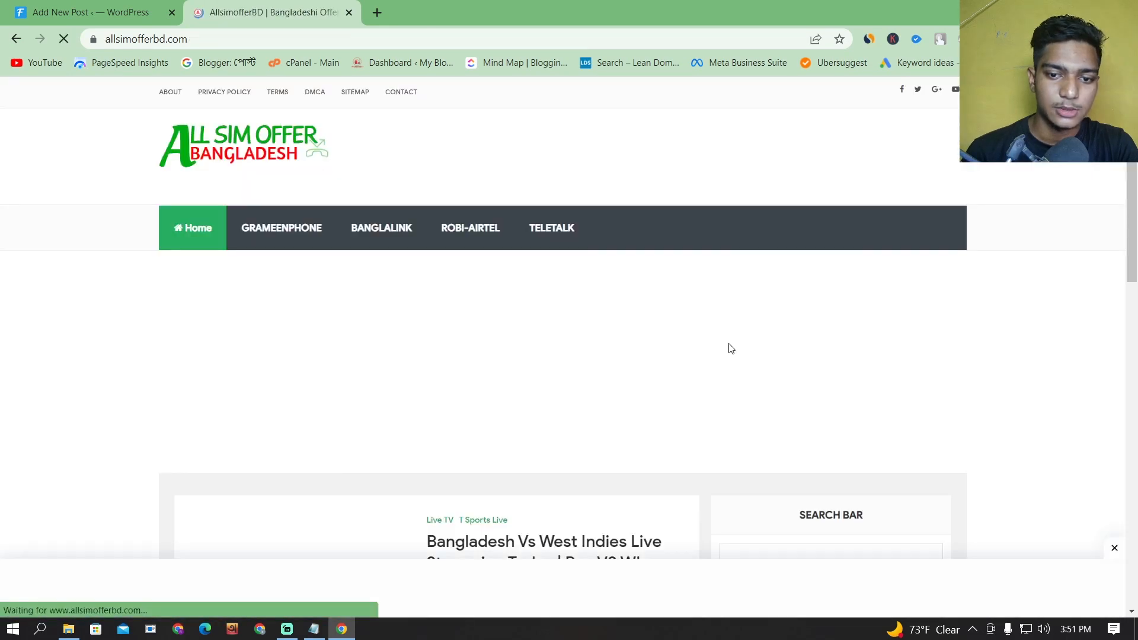
{"action": "scroll", "coordinate": [731, 348], "scroll_direction": "down", "scroll_amount": 5}
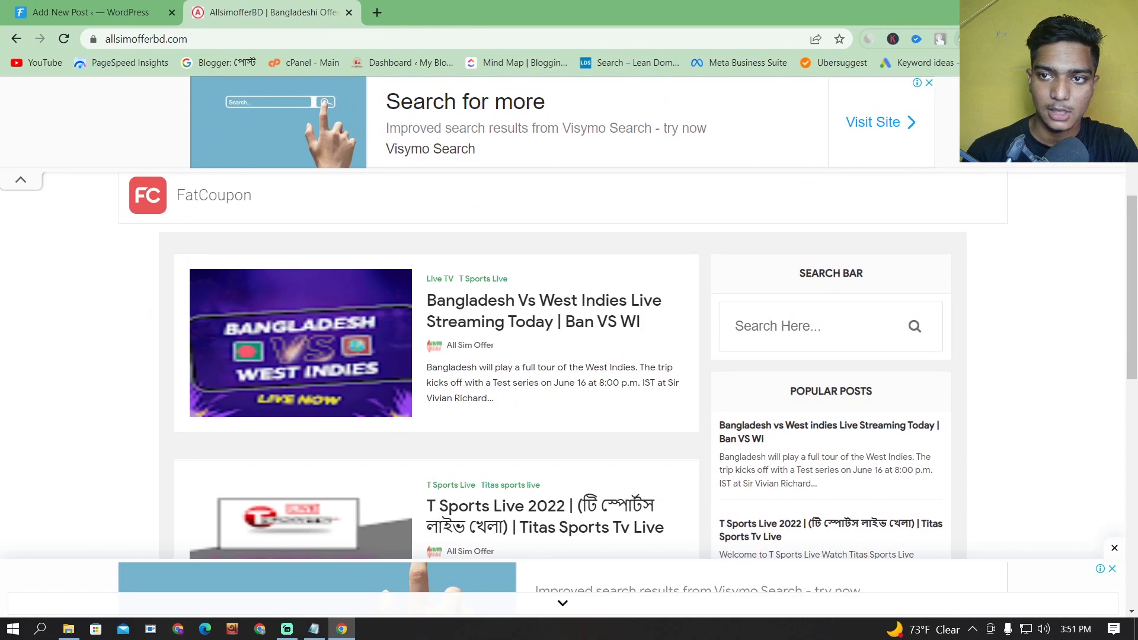
{"action": "left_click", "coordinate": [963, 39]}
{"action": "left_click", "coordinate": [940, 136]}
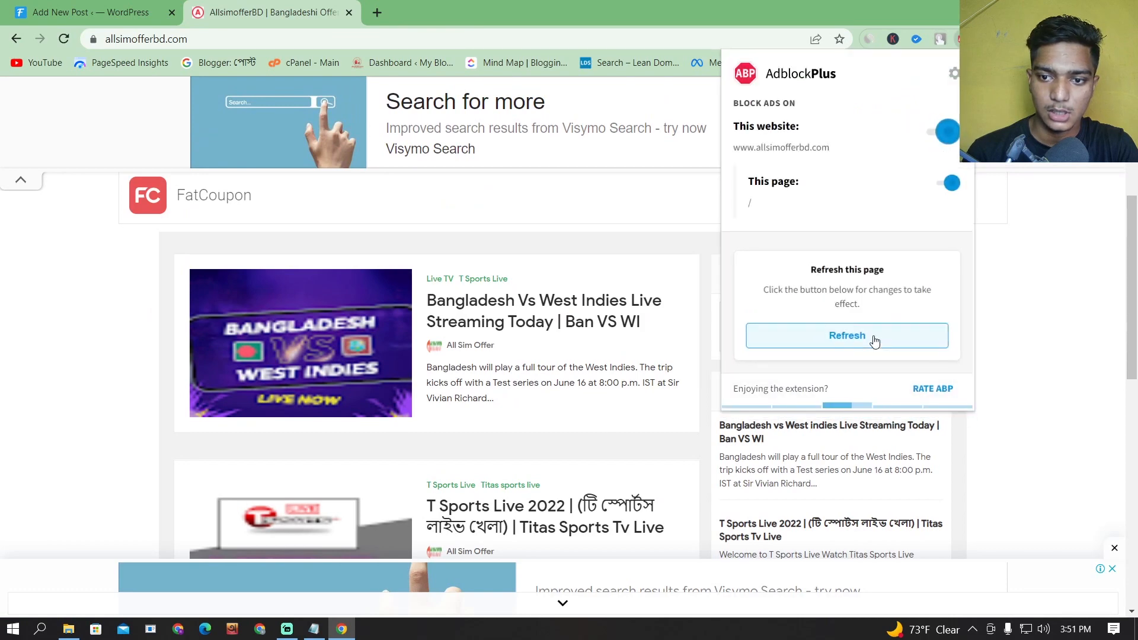
{"action": "left_click", "coordinate": [874, 342]}
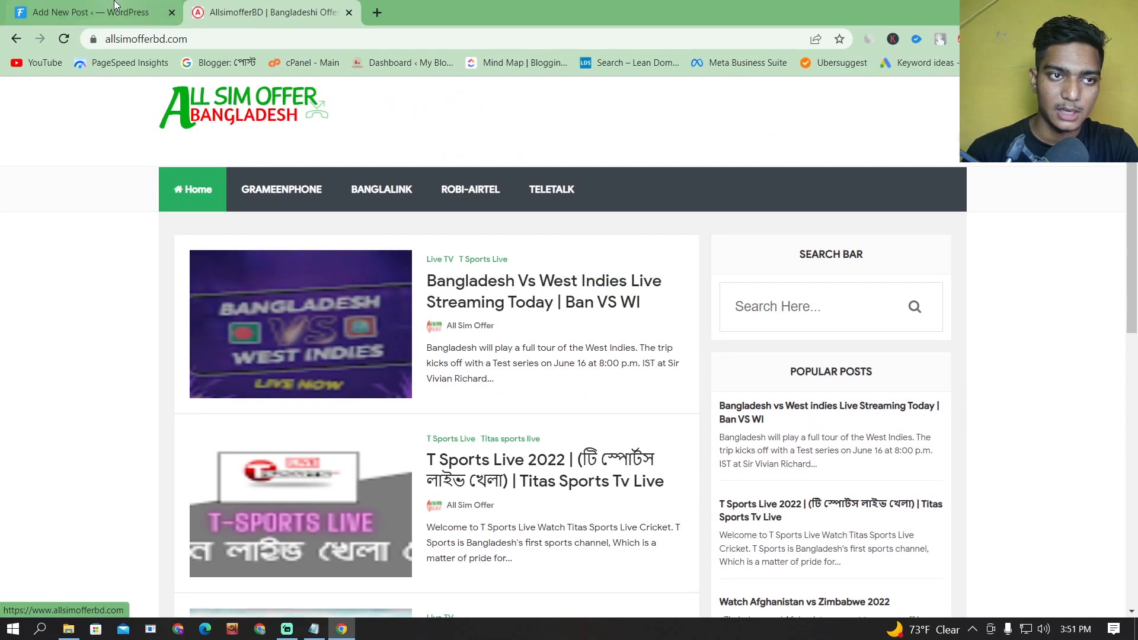
- Return to the WordPress post editor and expand the post's excerpt and discussion settings
{"action": "left_click", "coordinate": [89, 11]}
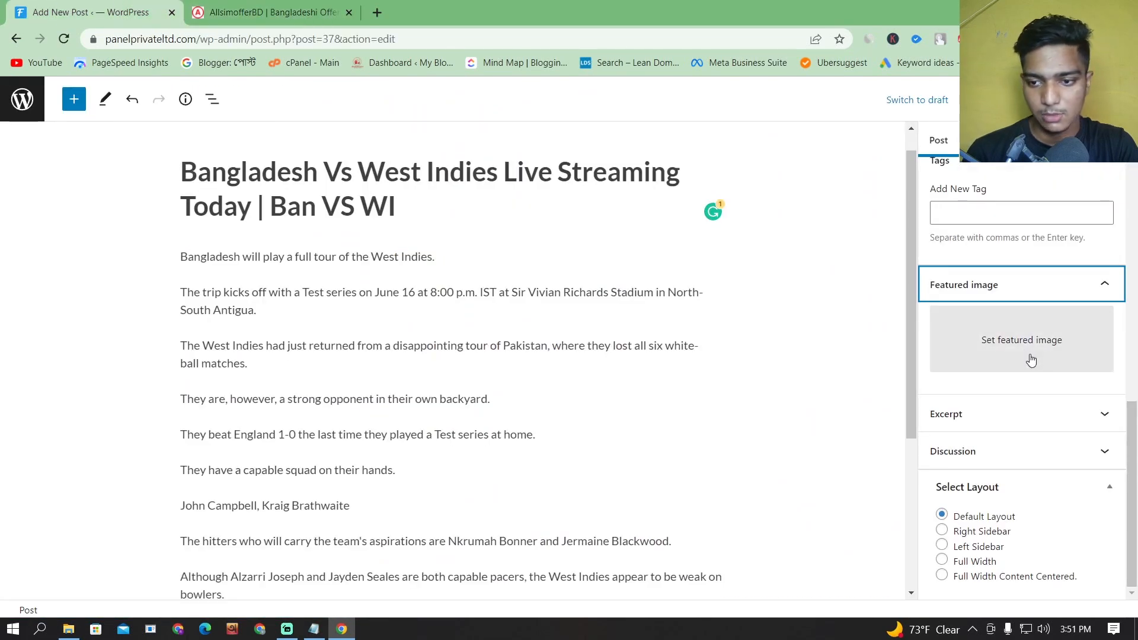
{"action": "left_click", "coordinate": [1060, 422]}
{"action": "scroll", "coordinate": [1063, 428], "scroll_direction": "down", "scroll_amount": 2}
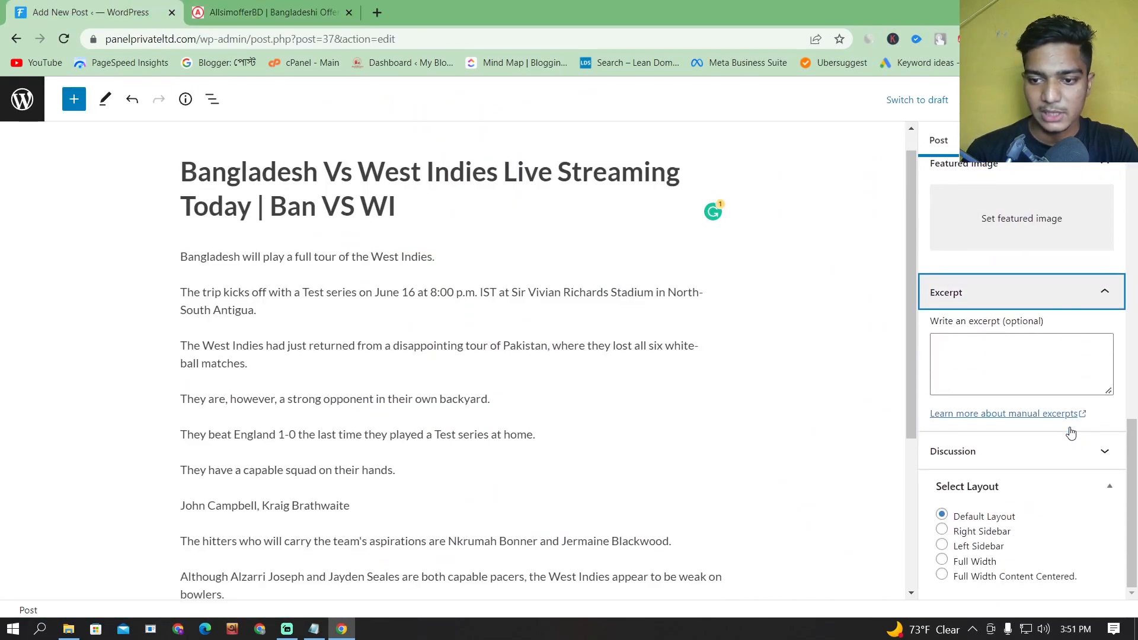
{"action": "left_click", "coordinate": [1071, 452]}
{"action": "scroll", "coordinate": [1081, 442], "scroll_direction": "down", "scroll_amount": 1}
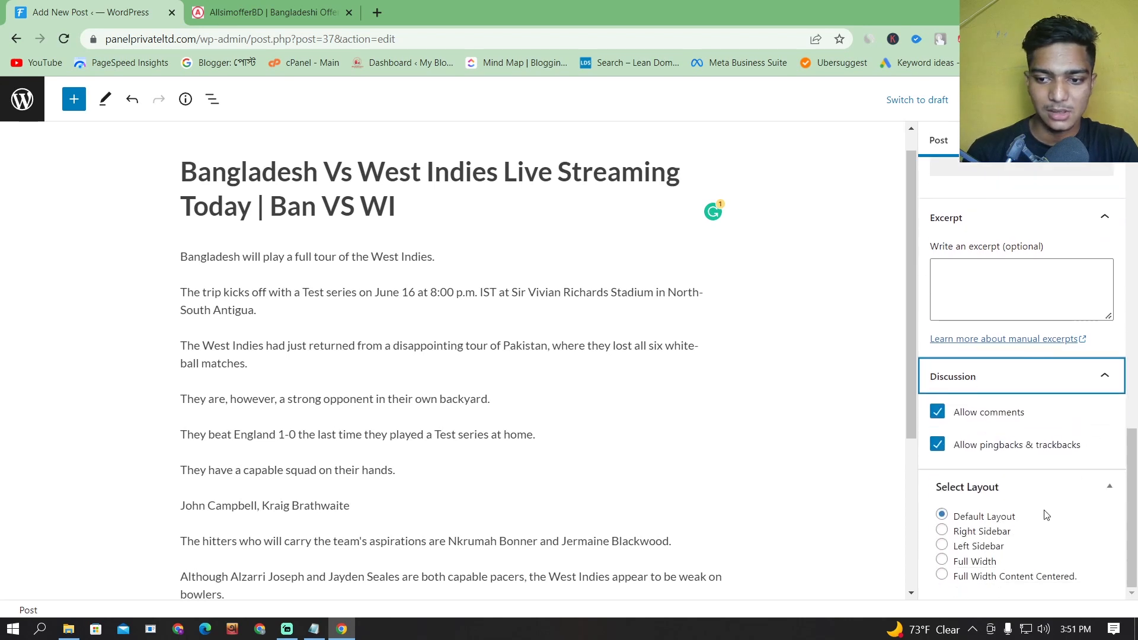
- Review the post's settings from status and visibility to discussion, and update the post
{"action": "scroll", "coordinate": [1084, 435], "scroll_direction": "up", "scroll_amount": 10}
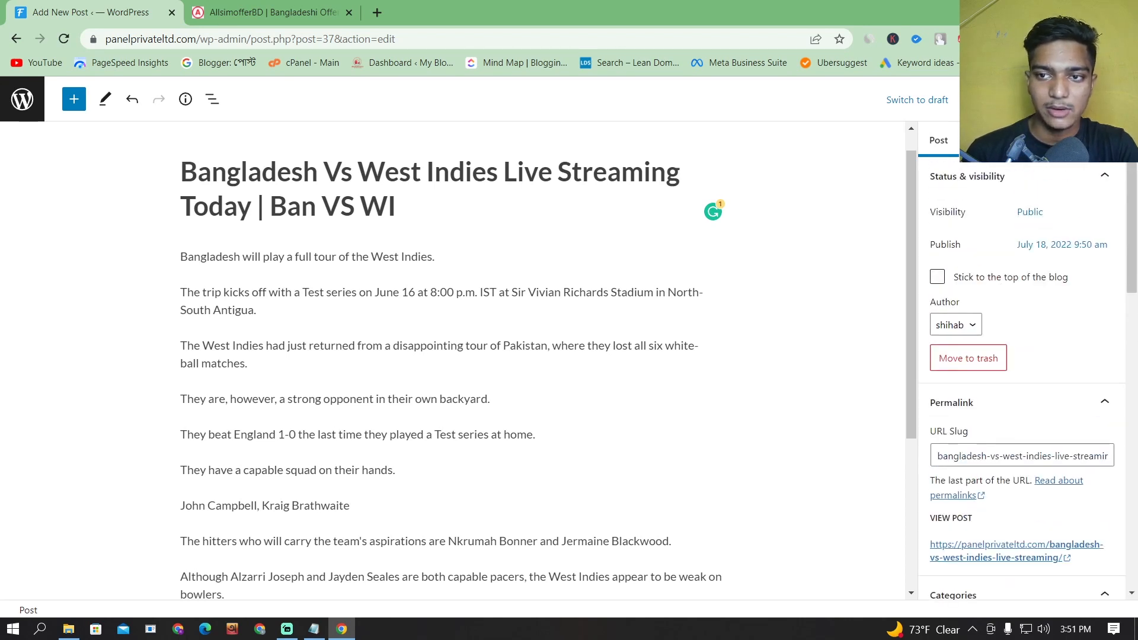
{"action": "left_click", "coordinate": [984, 140]}
{"action": "left_click", "coordinate": [955, 140]}
{"action": "scroll", "coordinate": [1031, 358], "scroll_direction": "down", "scroll_amount": 10}
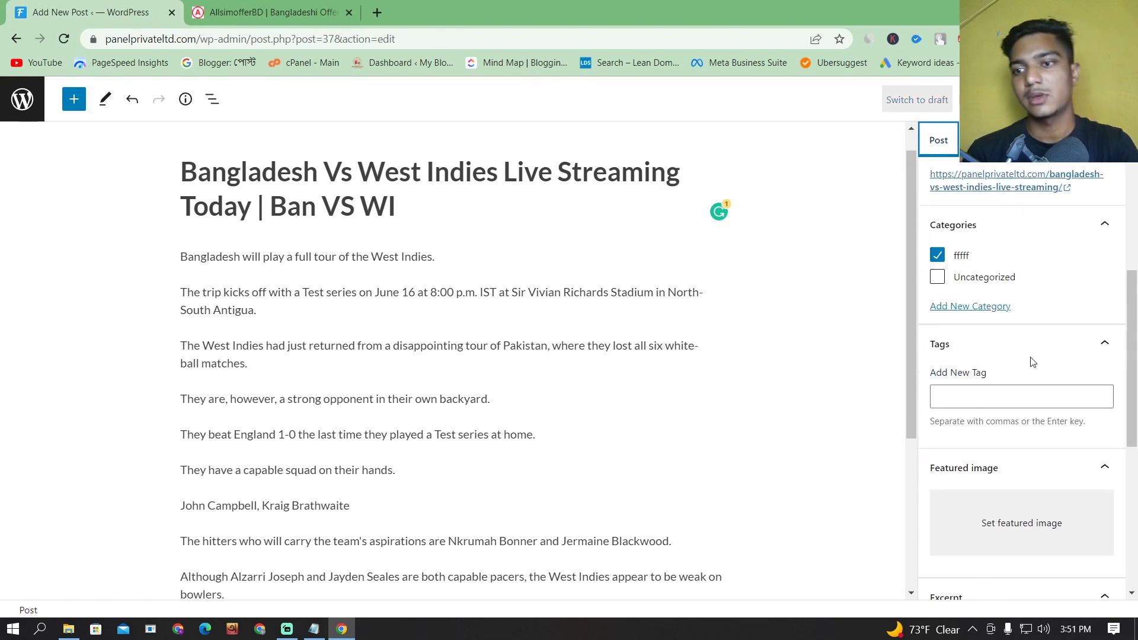
{"action": "scroll", "coordinate": [1043, 206], "scroll_direction": "up", "scroll_amount": 2}
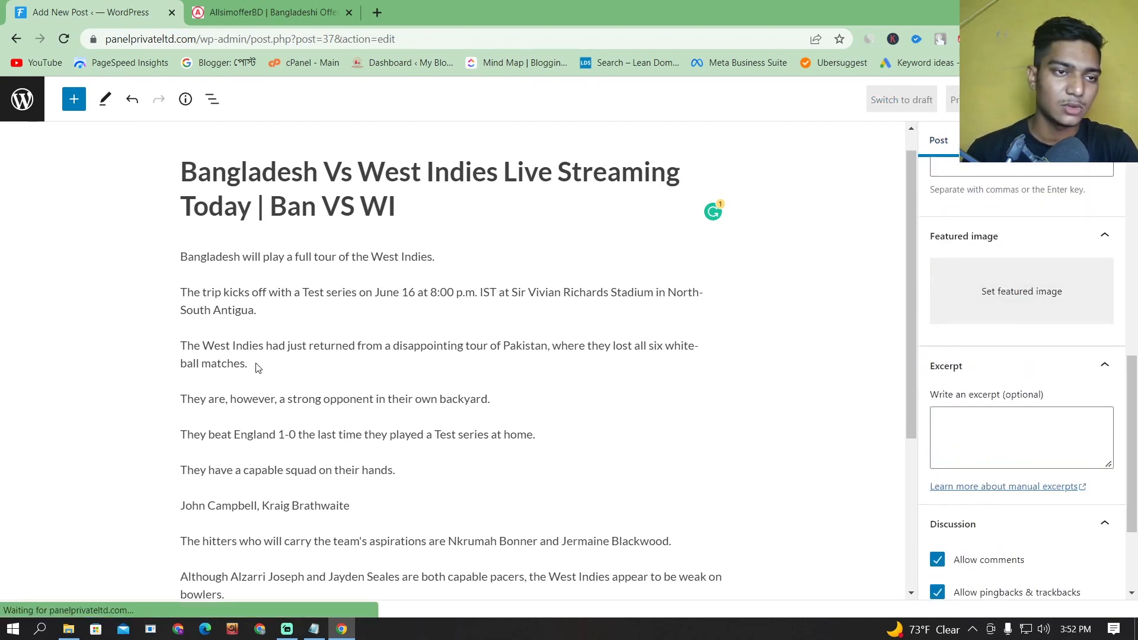
- Check the post's content down to the numbered list and browse the text, media, design and widget blocks in the block inserter
{"action": "scroll", "coordinate": [441, 296], "scroll_direction": "up", "scroll_amount": 1}
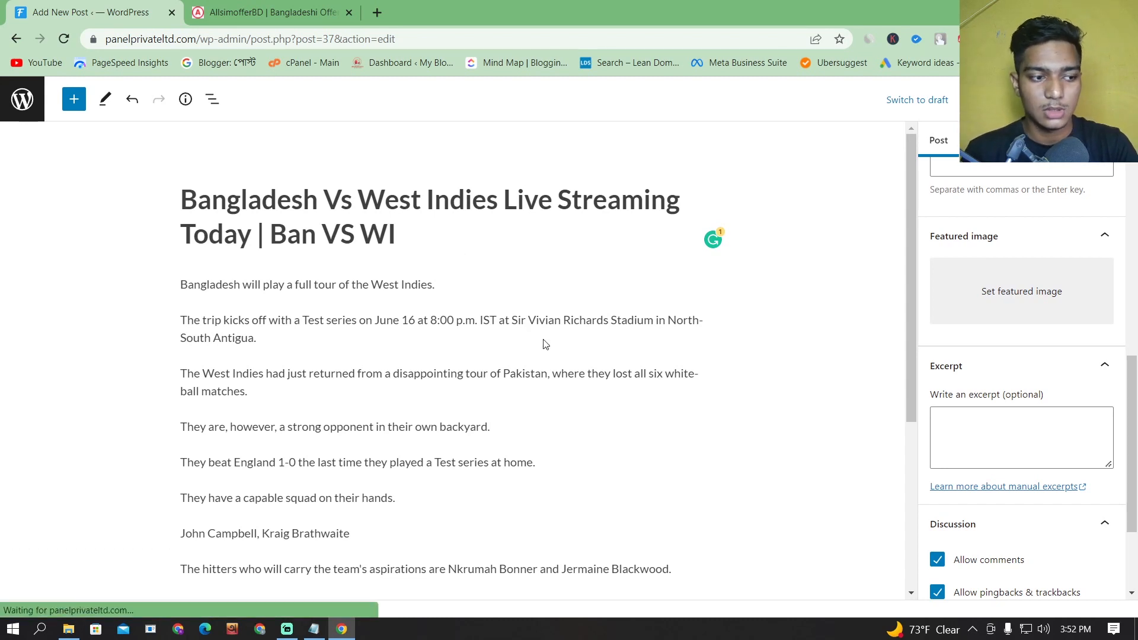
{"action": "scroll", "coordinate": [545, 344], "scroll_direction": "down", "scroll_amount": 4}
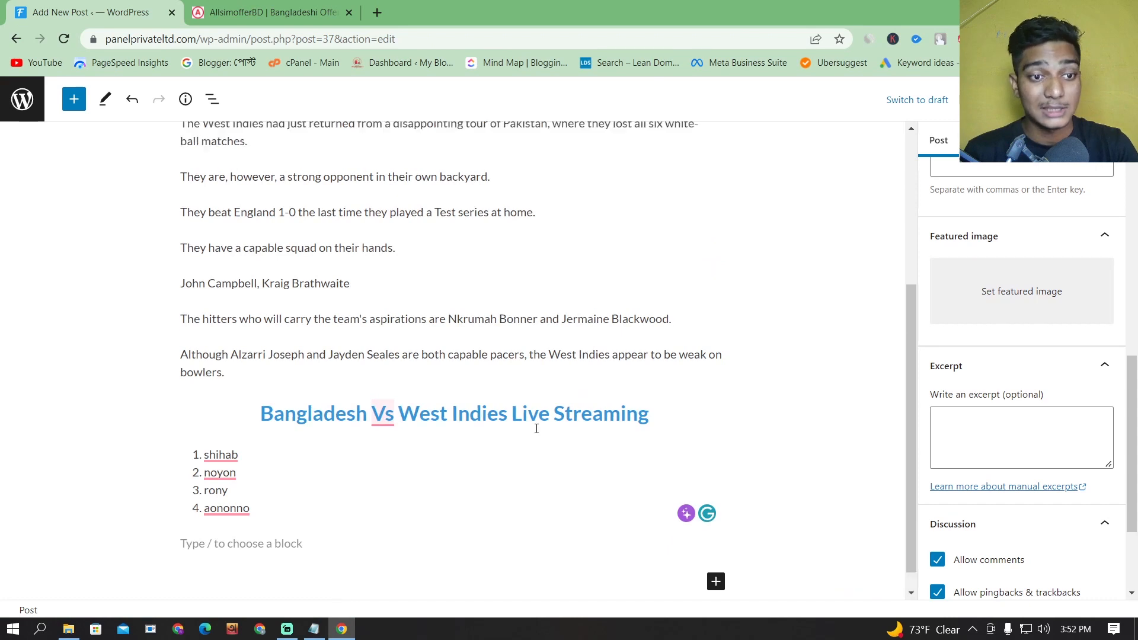
{"action": "scroll", "coordinate": [536, 428], "scroll_direction": "up", "scroll_amount": 4}
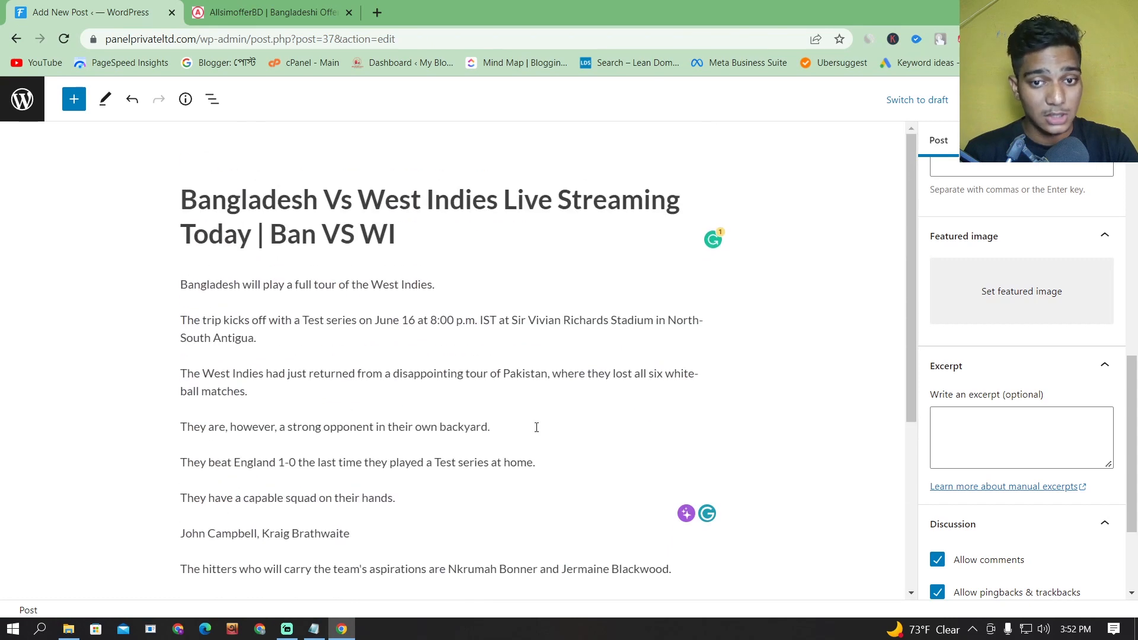
{"action": "left_click", "coordinate": [75, 106]}
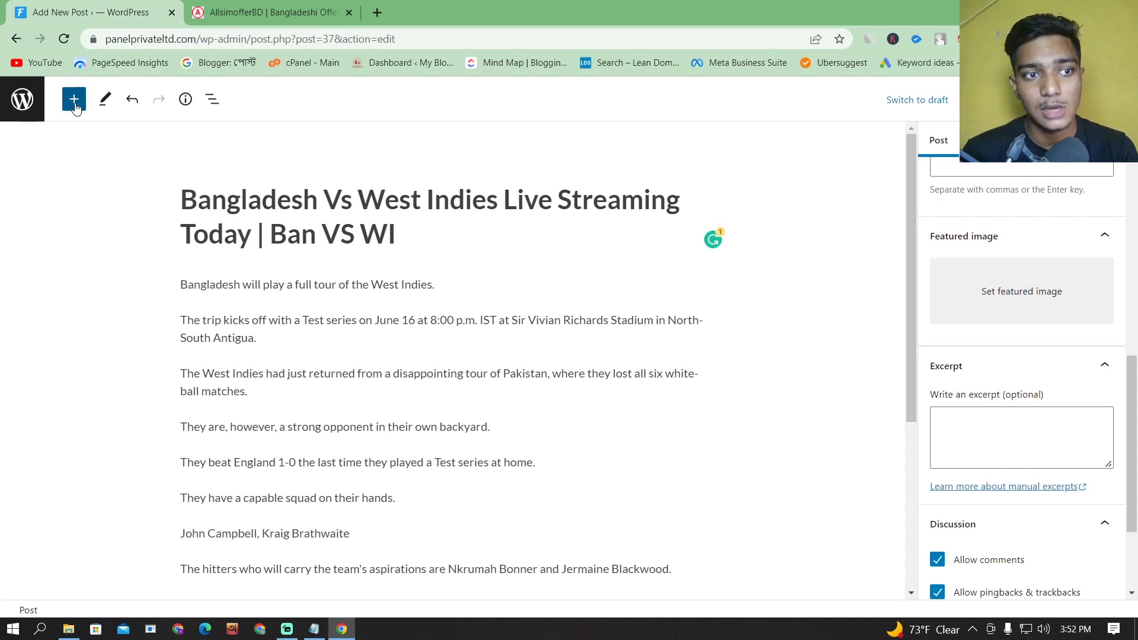
{"action": "scroll", "coordinate": [145, 432], "scroll_direction": "down", "scroll_amount": 5}
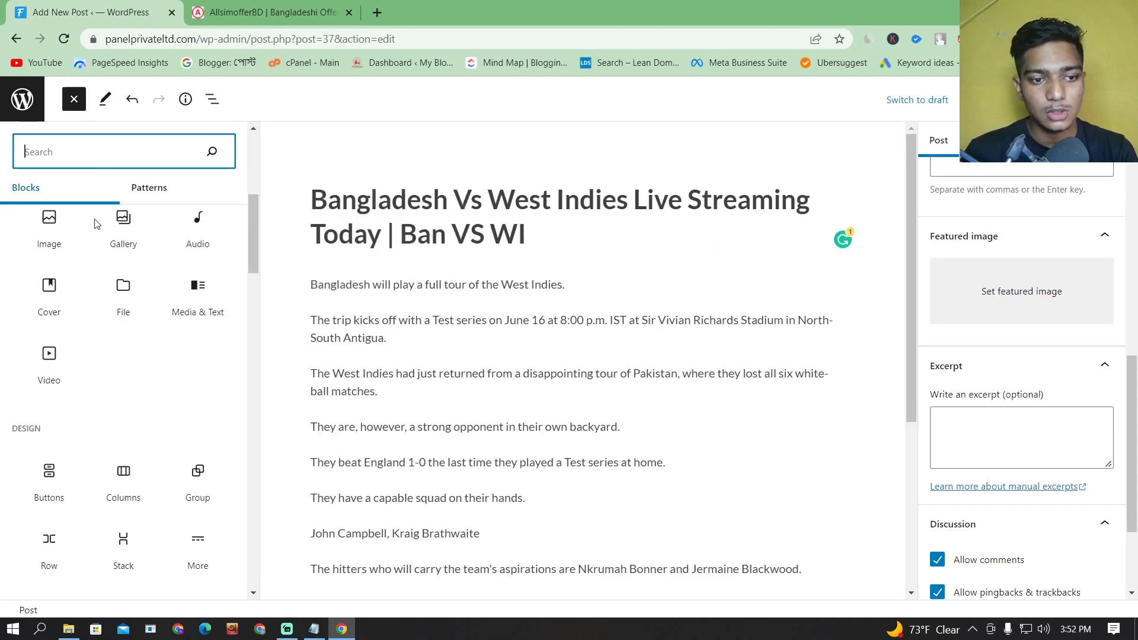
{"action": "scroll", "coordinate": [212, 473], "scroll_direction": "down", "scroll_amount": 3}
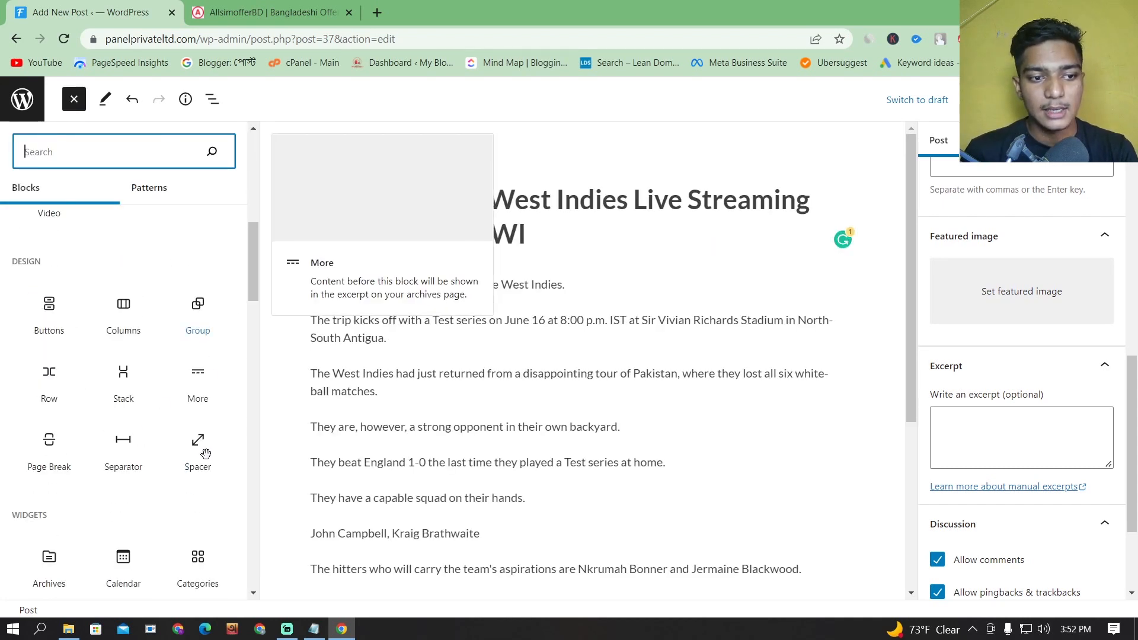
{"action": "scroll", "coordinate": [206, 454], "scroll_direction": "down", "scroll_amount": 8}
{"action": "scroll", "coordinate": [234, 398], "scroll_direction": "up", "scroll_amount": 4}
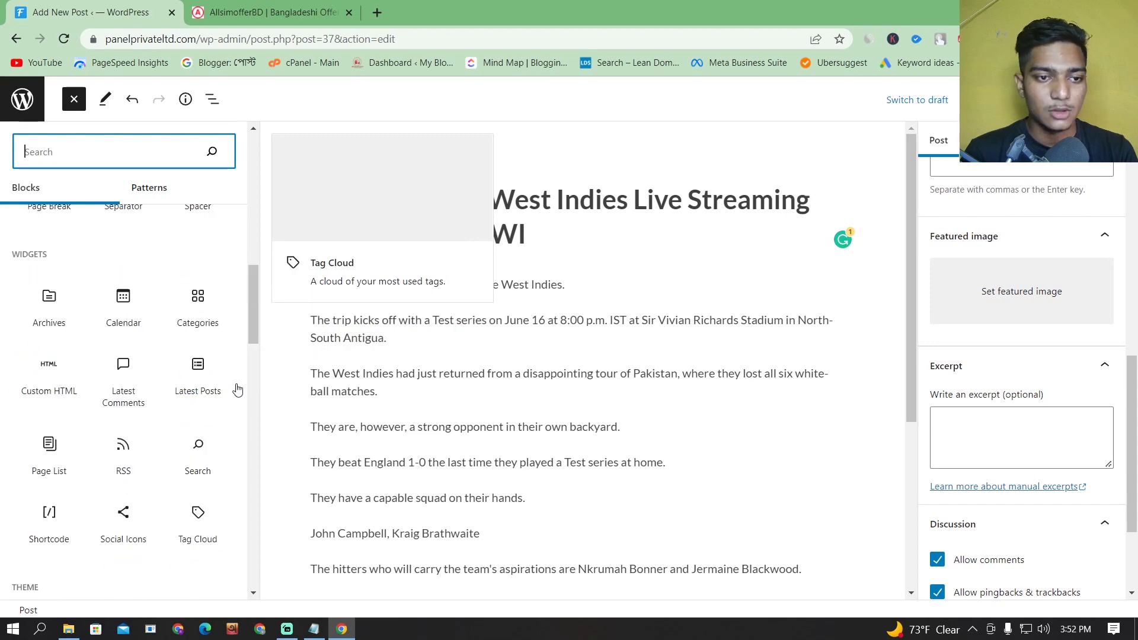
{"action": "scroll", "coordinate": [237, 390], "scroll_direction": "up", "scroll_amount": 12}
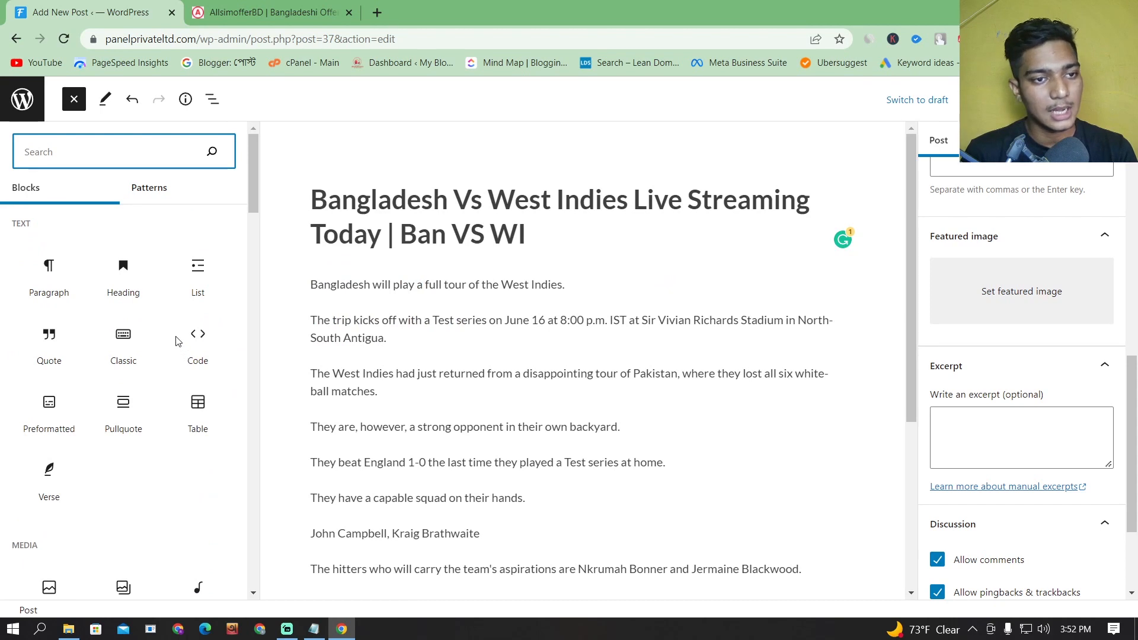
{"action": "left_click", "coordinate": [585, 161]}
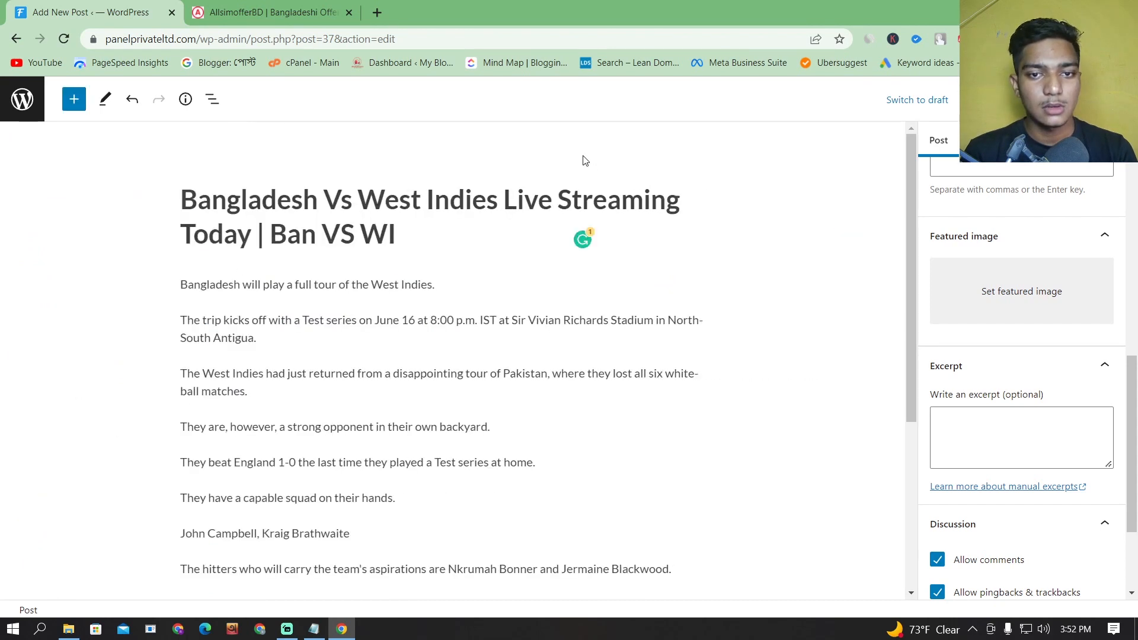